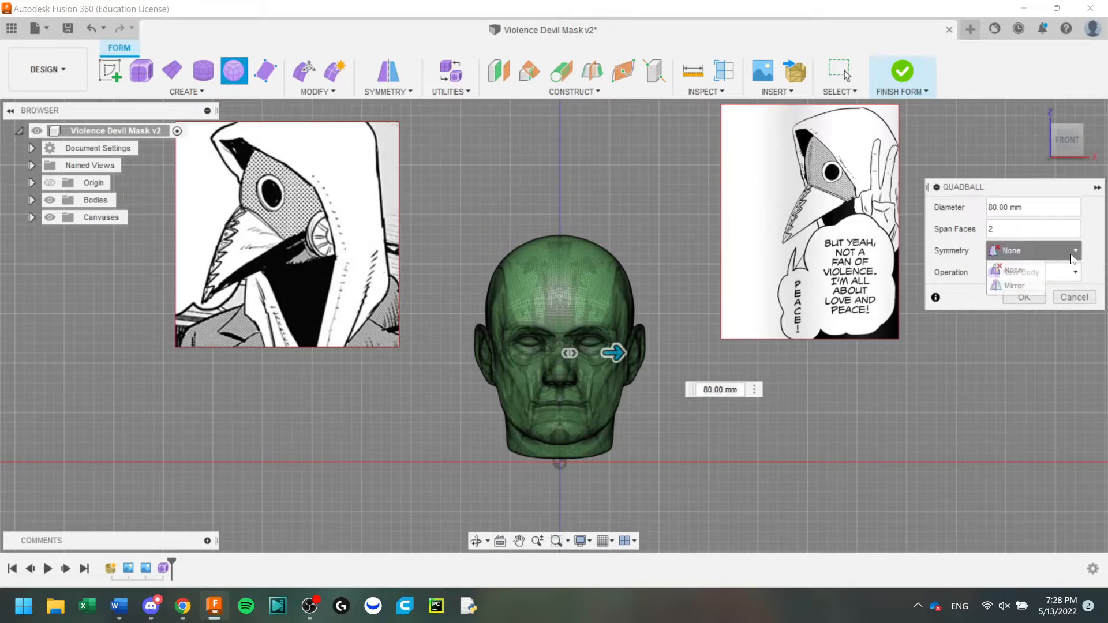
Create a 200 mm diameter quadball around the head with mirror length symmetry, as a new body.
left_click(1027, 285)
left_click_drag(667, 352, 702, 349)
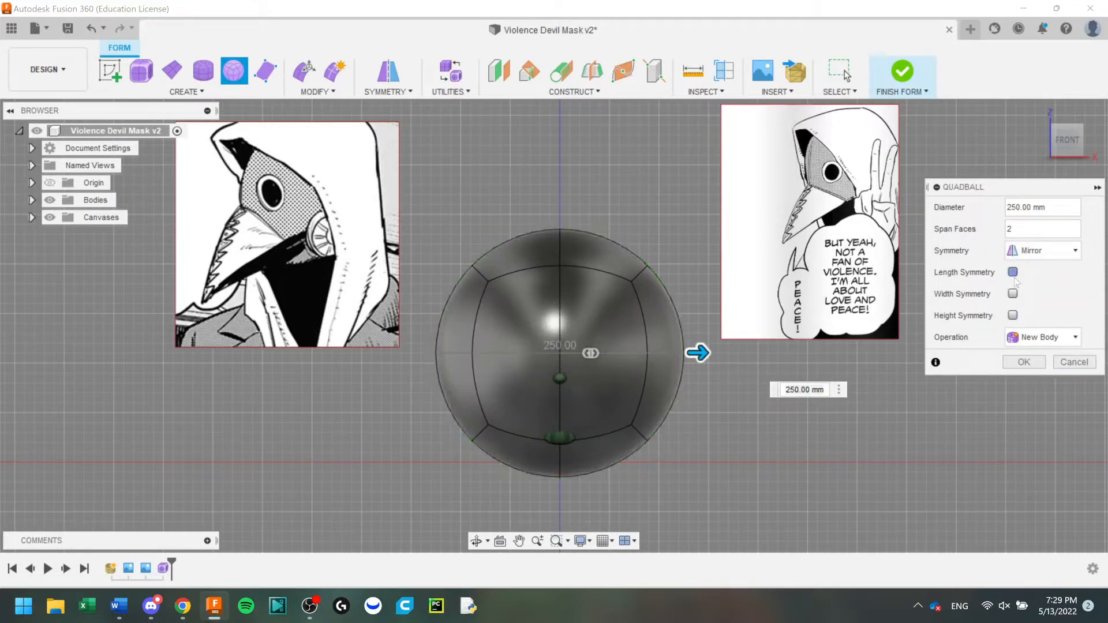
left_click_drag(684, 354, 673, 354)
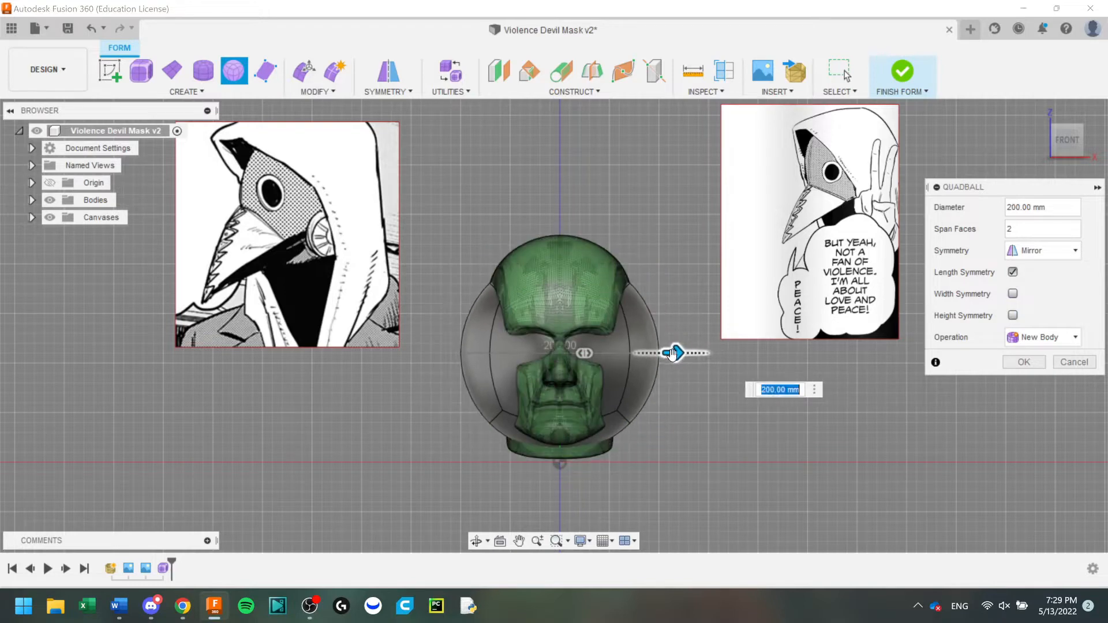
left_click(1023, 362)
Save the design as a new version with the default version description.
scroll(497, 330, "up", 2)
key("ctrl+s")
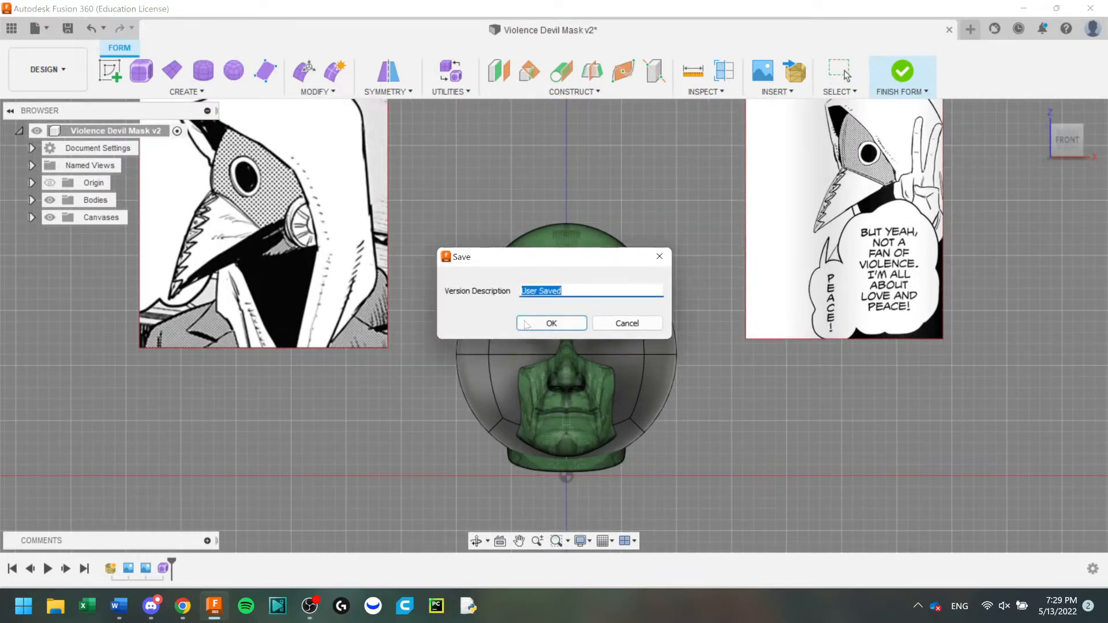
left_click(516, 320)
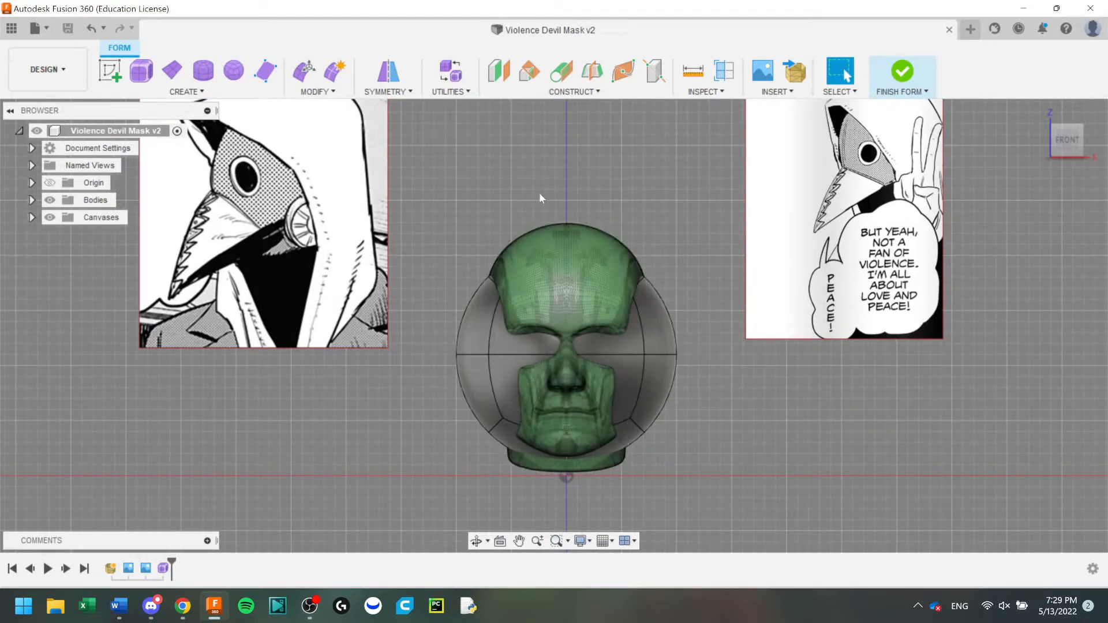
In side view, edit the form by moving the sphere's front vertex about 22 mm forward and 28 mm up, towards the forehead.
middle_click_drag(528, 218, 512, 199)
left_click_drag(1065, 142, 1086, 145)
left_click(1061, 142)
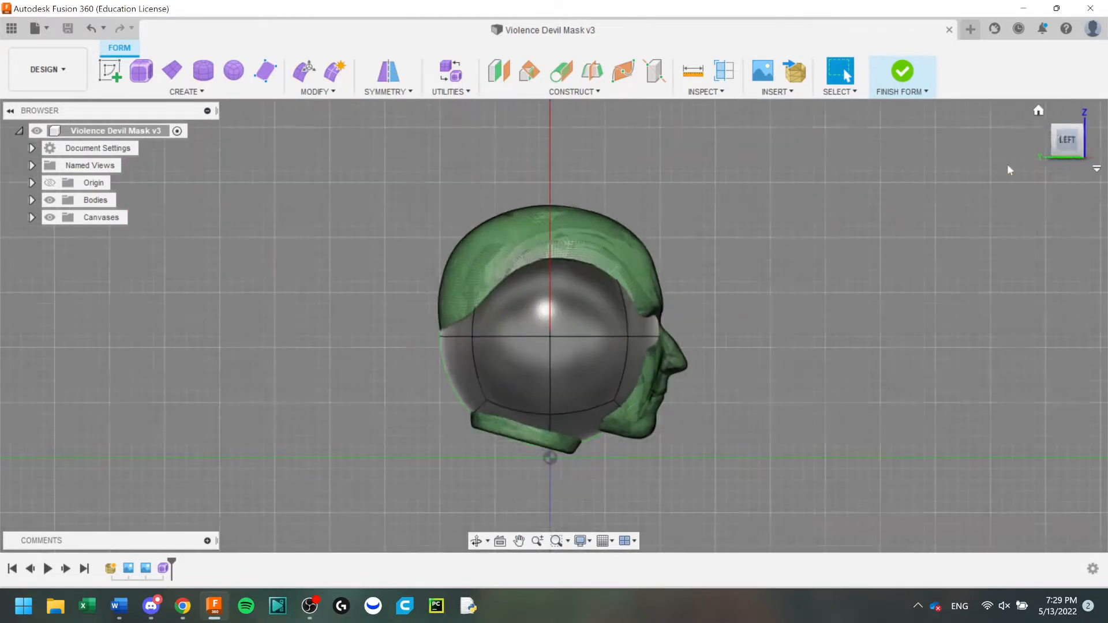
left_click(310, 75)
scroll(653, 332, "up", 3)
left_click_drag(661, 324, 683, 250)
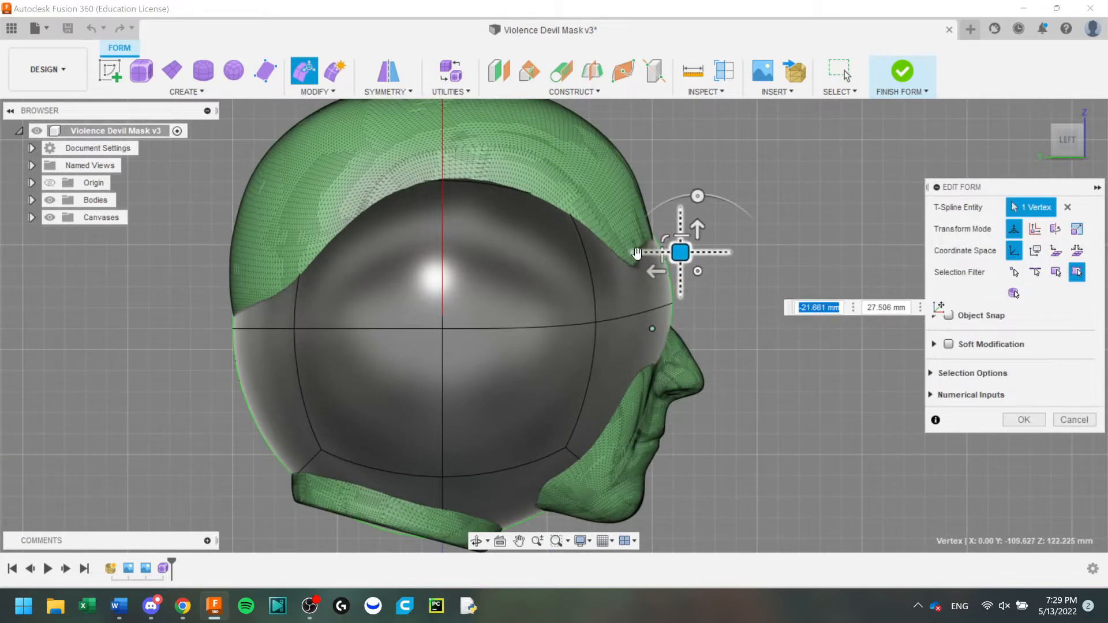
Move the sphere's top face forward over the skull, then shift the upper front face outward and rotate it 10 degrees.
left_click(517, 141)
left_click_drag(497, 150, 523, 161)
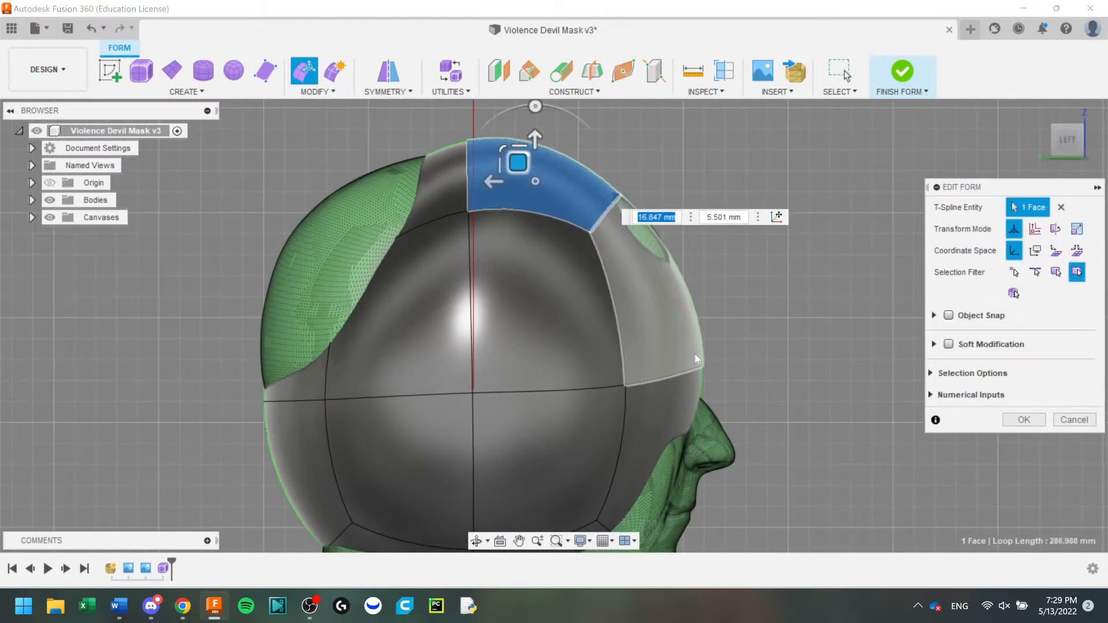
left_click(689, 348)
left_click_drag(617, 276, 635, 274)
left_click_drag(651, 220, 663, 222)
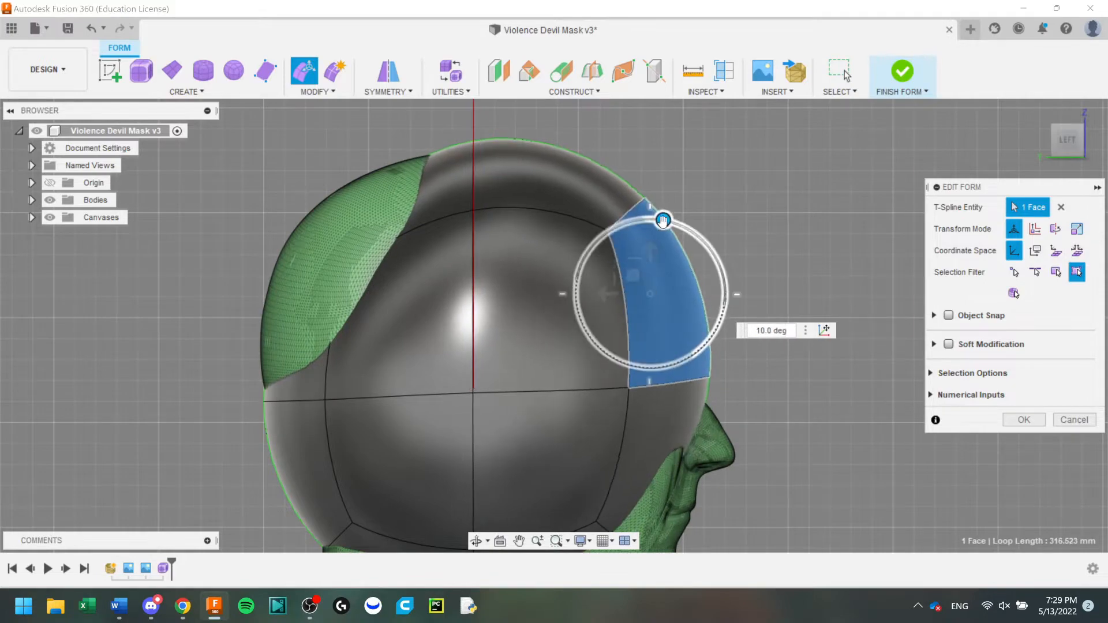
Move the lower front face about 17 mm forward and 10 mm down to enclose the nose, then fine-tune the face above it.
middle_click_drag(661, 346, 634, 243)
left_click(629, 382)
left_click_drag(596, 339, 636, 376)
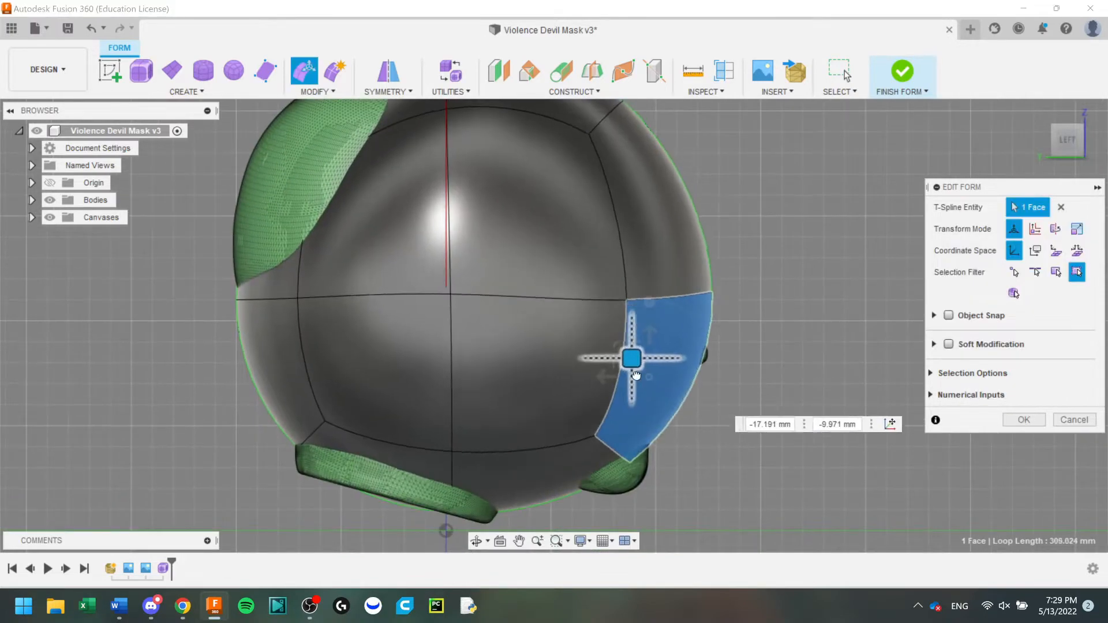
left_click(672, 262)
left_click_drag(618, 185, 624, 176)
scroll(583, 299, "down", 5)
Create an 80 mm diameter quadball at the lower front of the head shell with mirror width symmetry, as a new body.
left_click(1050, 169)
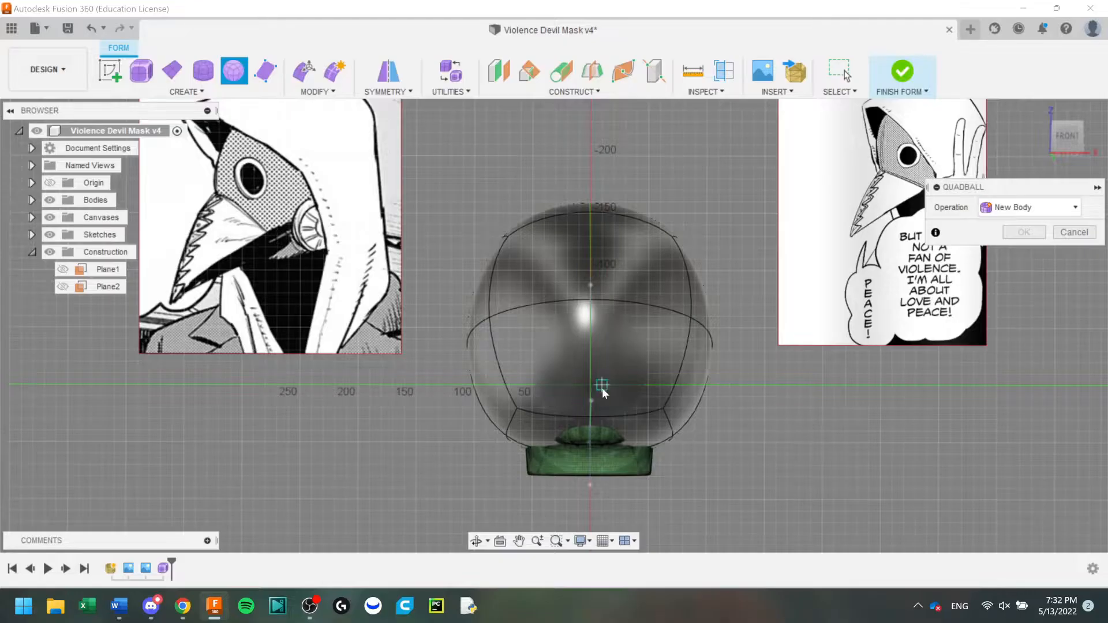
left_click(602, 386)
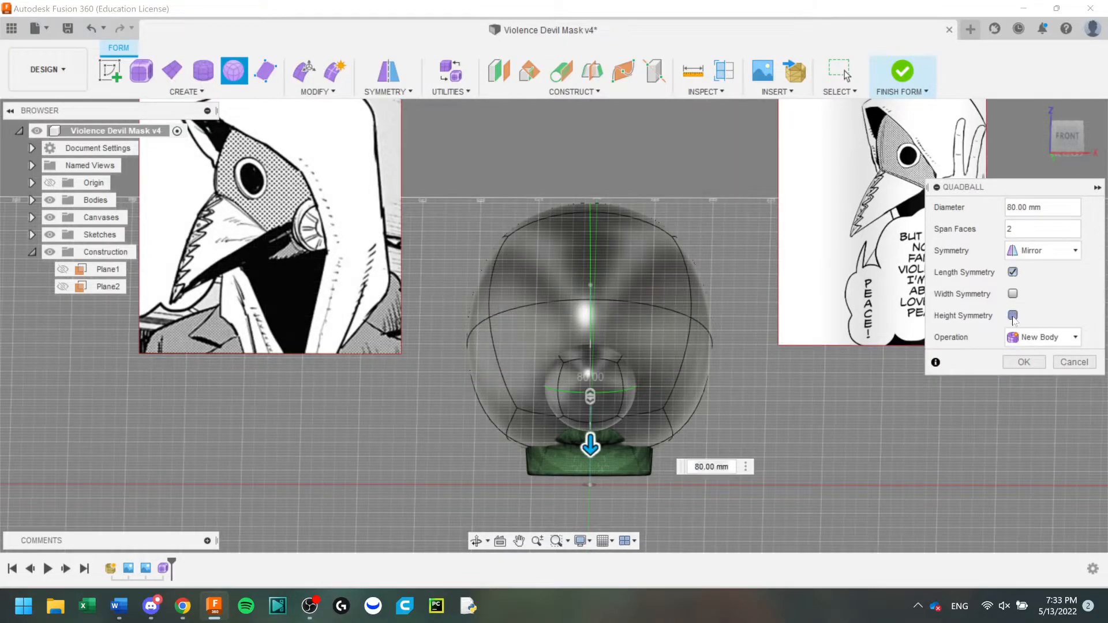
left_click(1050, 171)
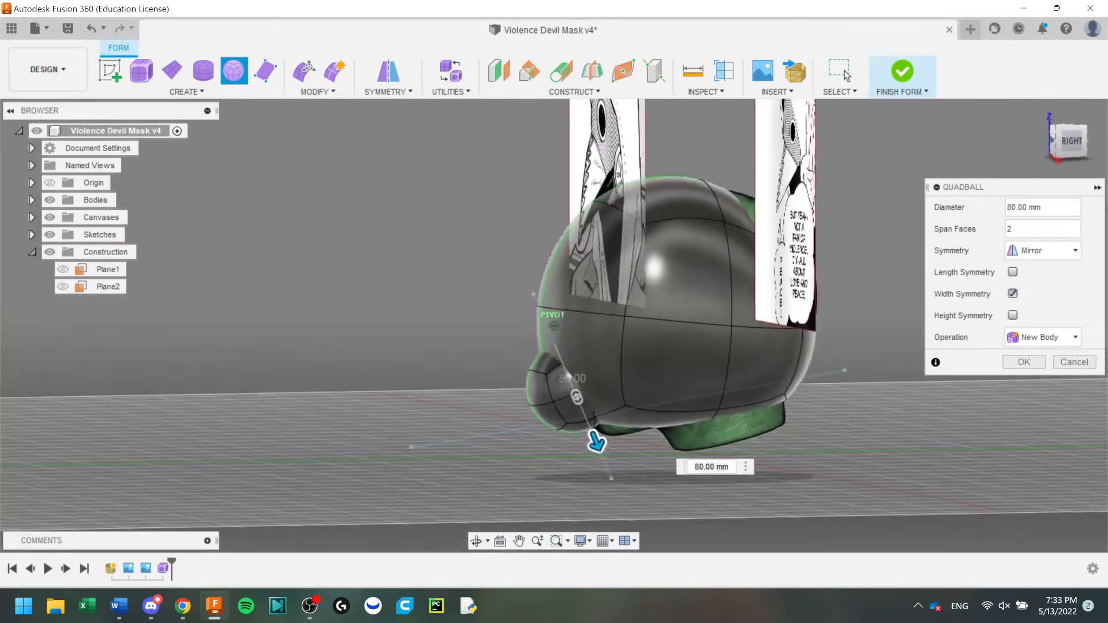
left_click(1064, 149)
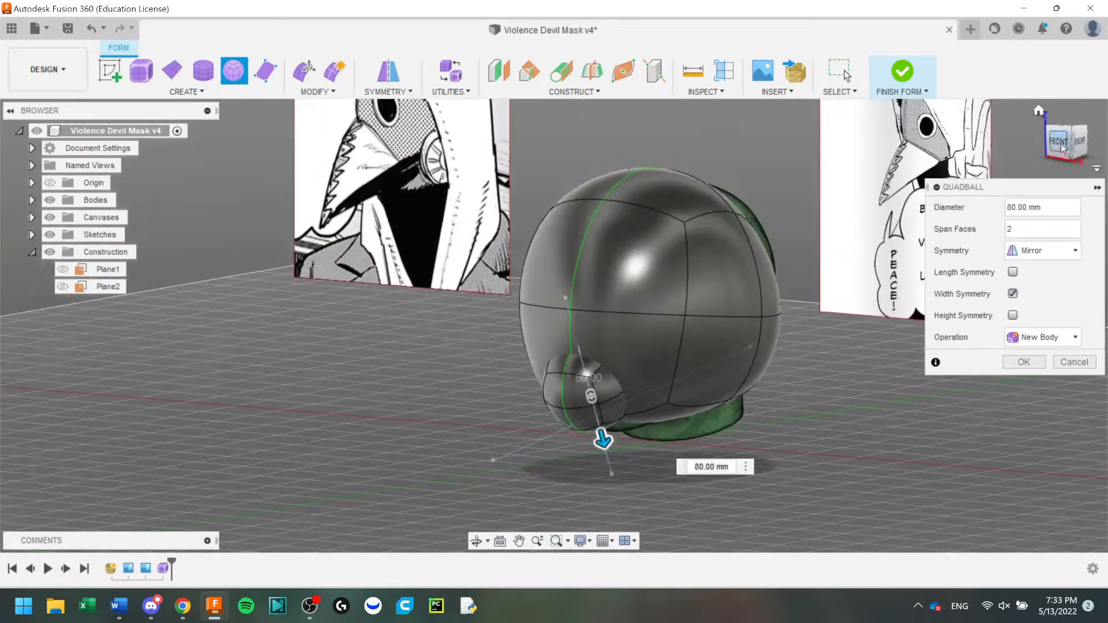
left_click(1024, 363)
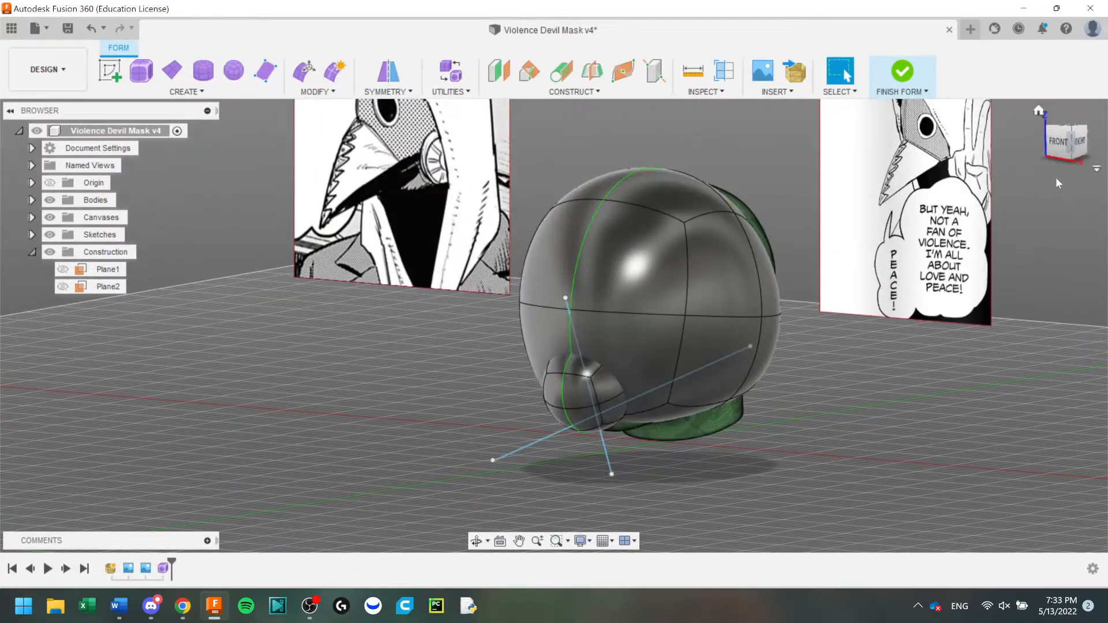
Hide the construction sketches and raise the small ball's mirrored top faces with Edit Form to stretch it upward.
left_click(1059, 144)
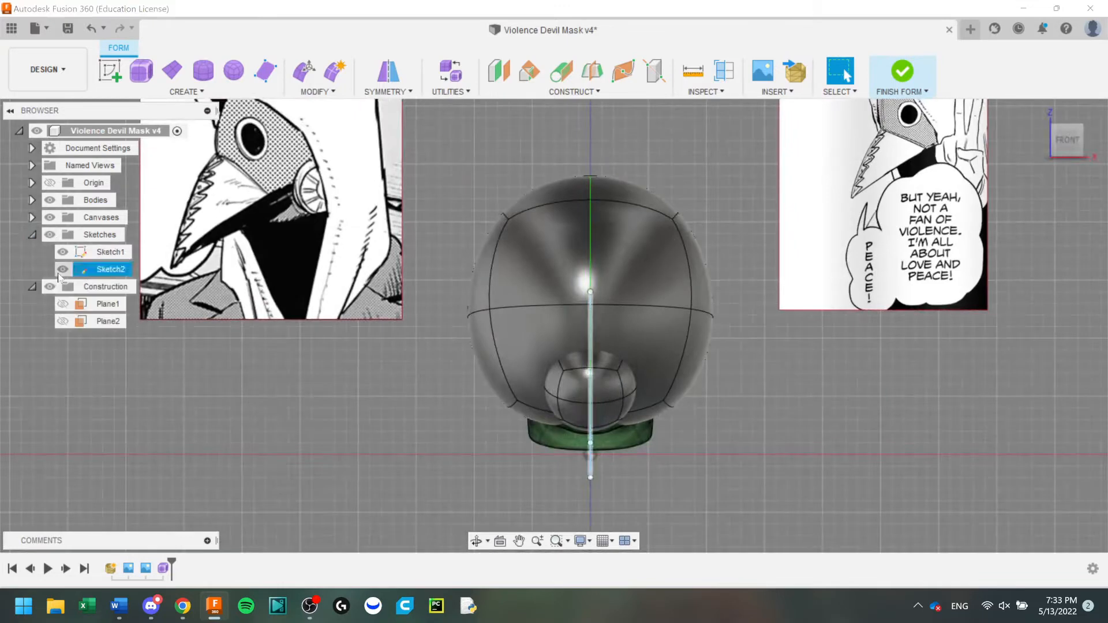
left_click(305, 72)
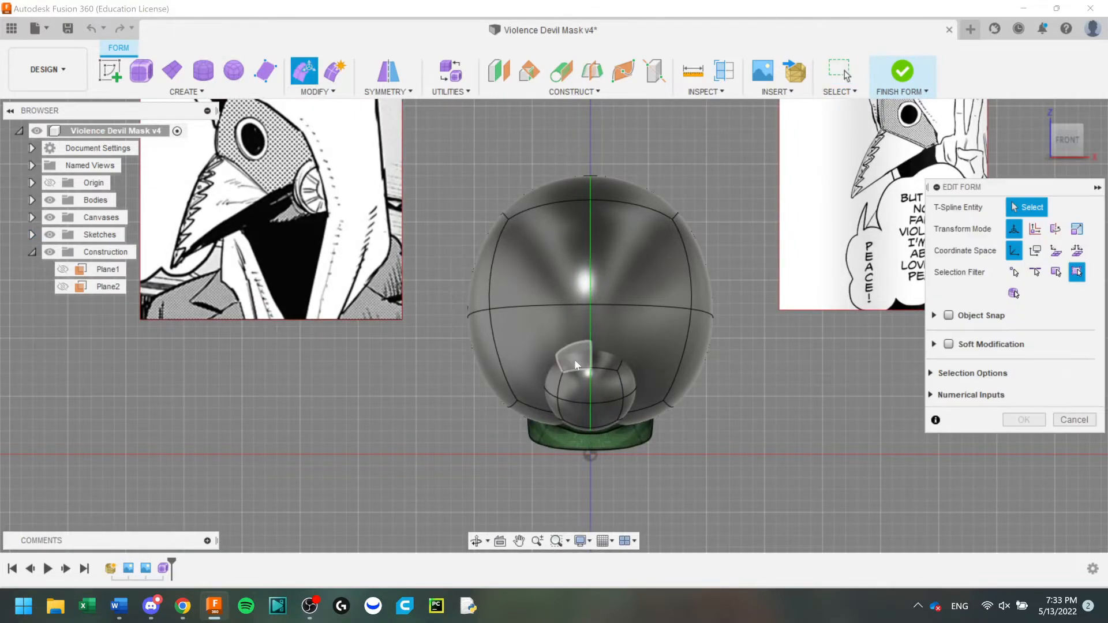
left_click(577, 357)
scroll(577, 358, "up", 5)
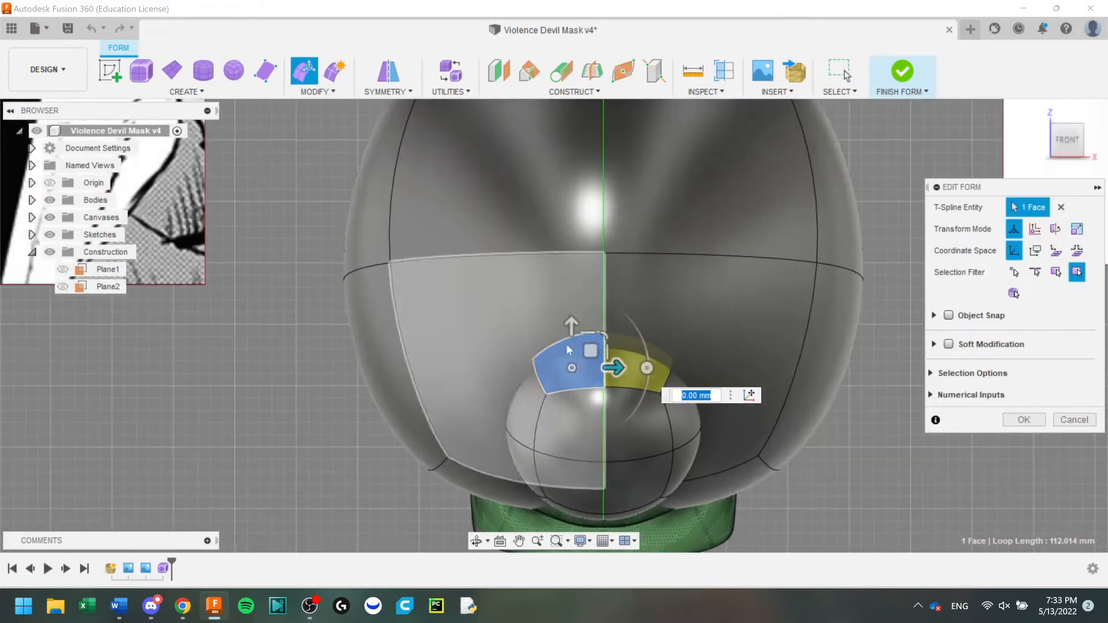
left_click_drag(572, 326, 601, 296)
scroll(469, 300, "down", 3)
scroll(469, 300, "down", 3)
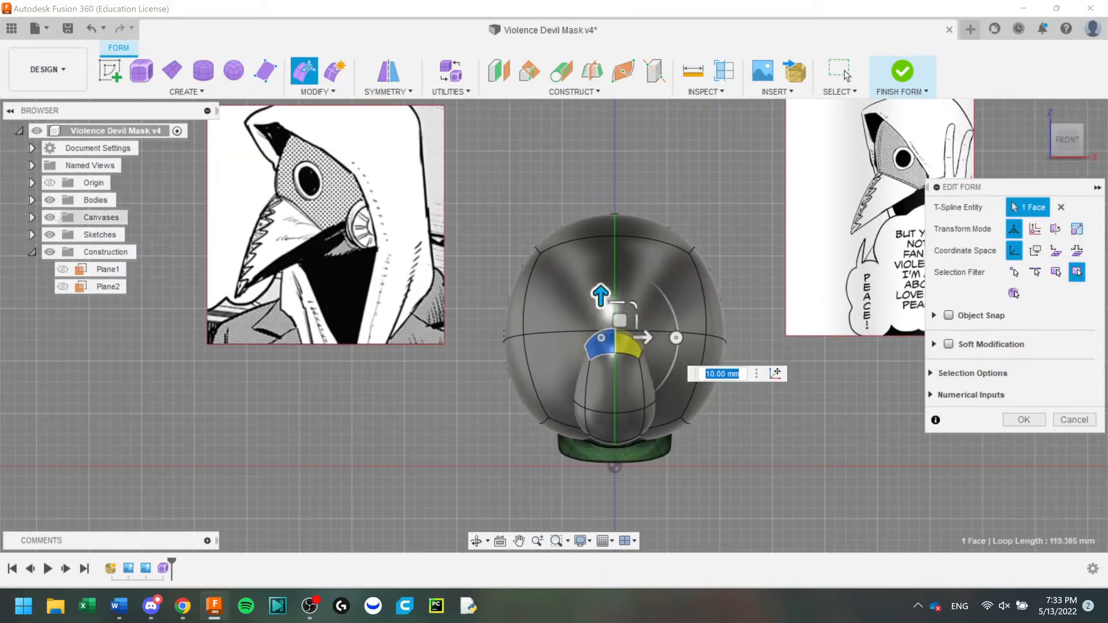
Hide the head shell body, lower the small ball's top faces to just below the eyes, and compare the fit with the shell.
left_click(32, 200)
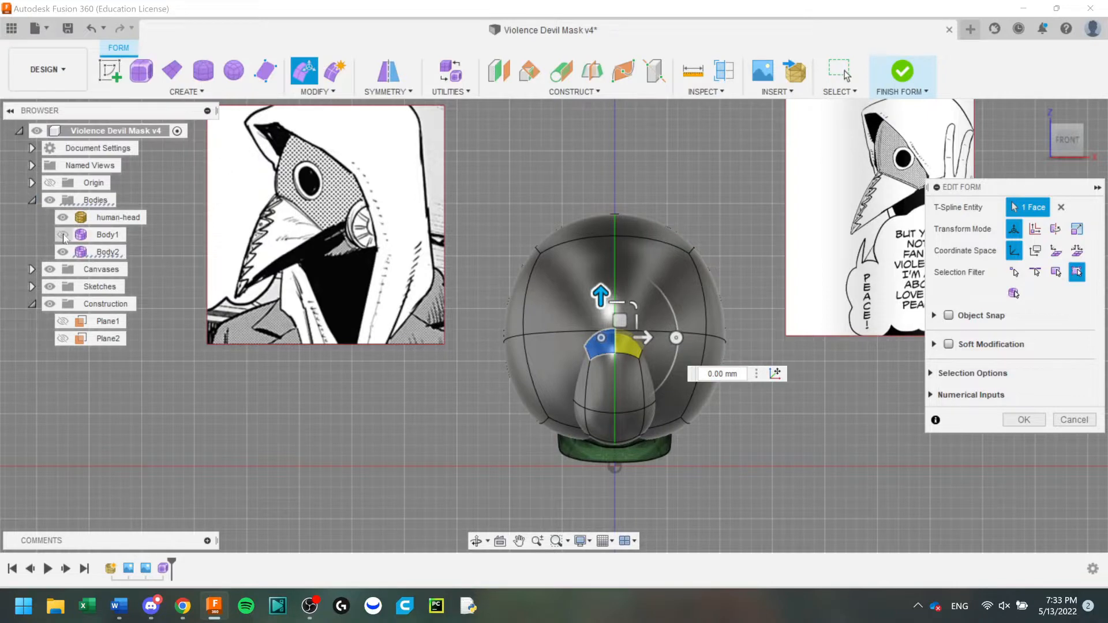
left_click(63, 235)
left_click_drag(601, 292, 601, 316)
left_click(63, 235)
left_click(63, 235)
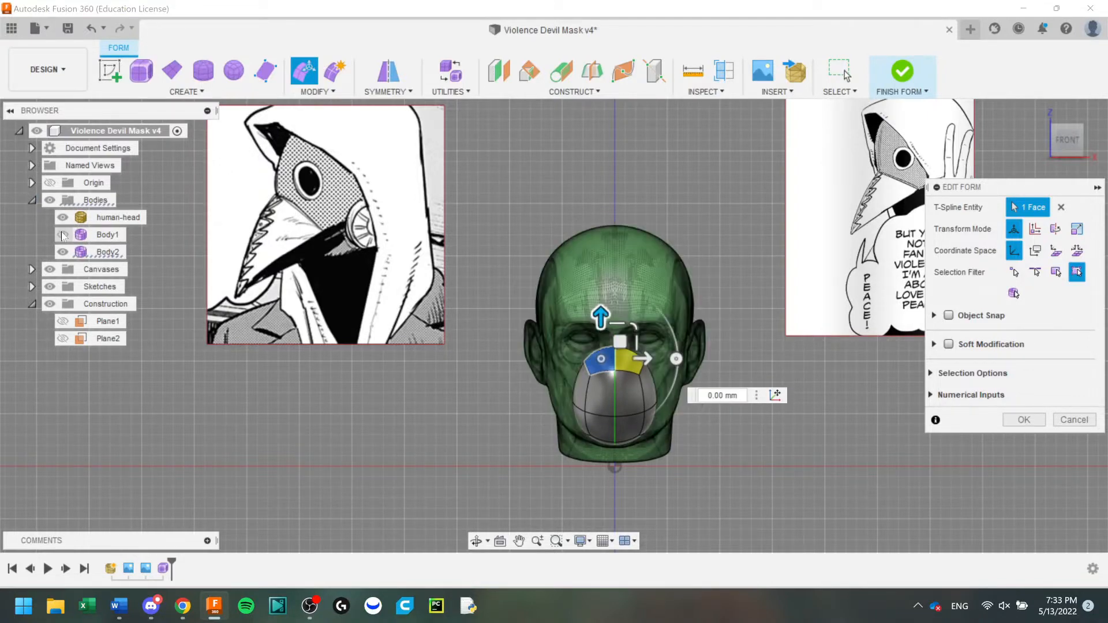
left_click(62, 234)
left_click(62, 234)
left_click(63, 234)
left_click(62, 234)
In side view, shift the small ball's top rear face towards the bridge of the nose and rotate it 15 degrees.
left_click(1074, 155)
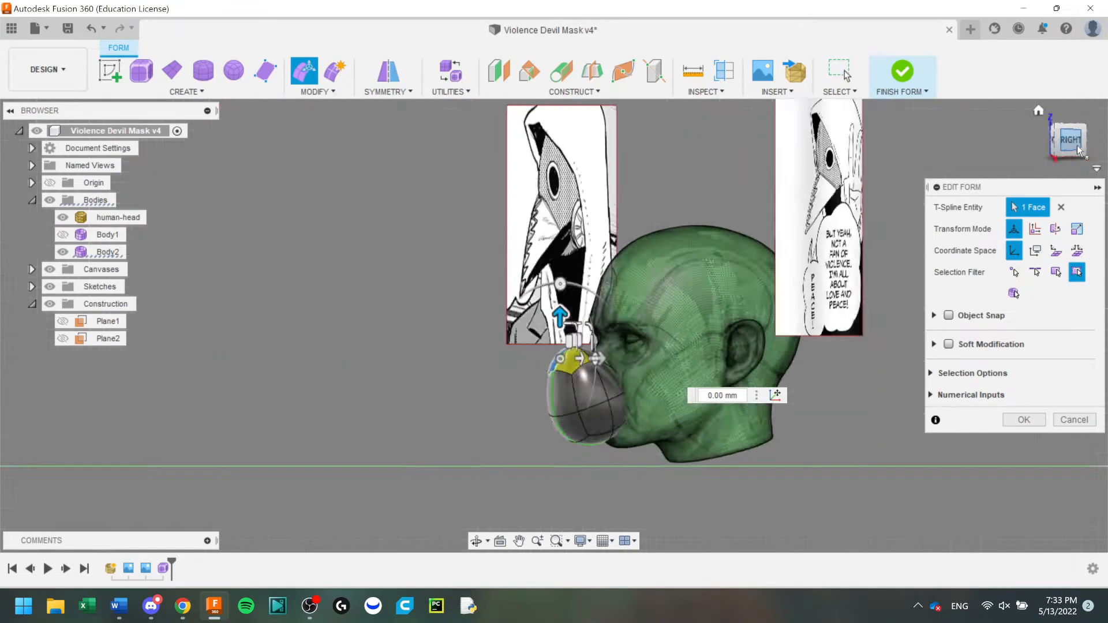
left_click_drag(650, 328, 631, 323)
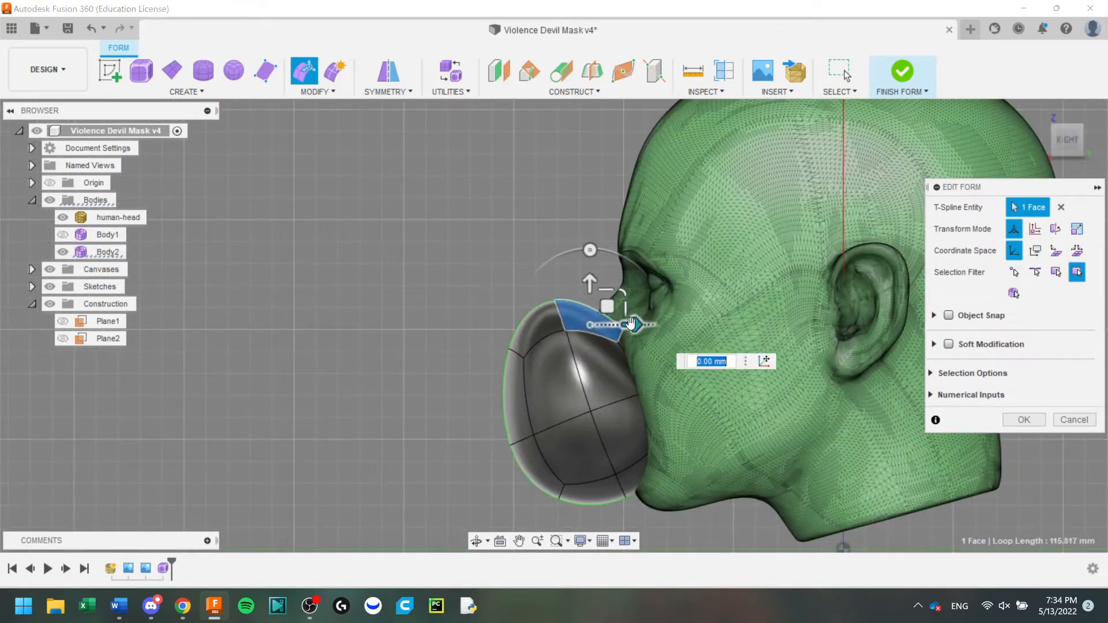
left_click(60, 237)
left_click(60, 237)
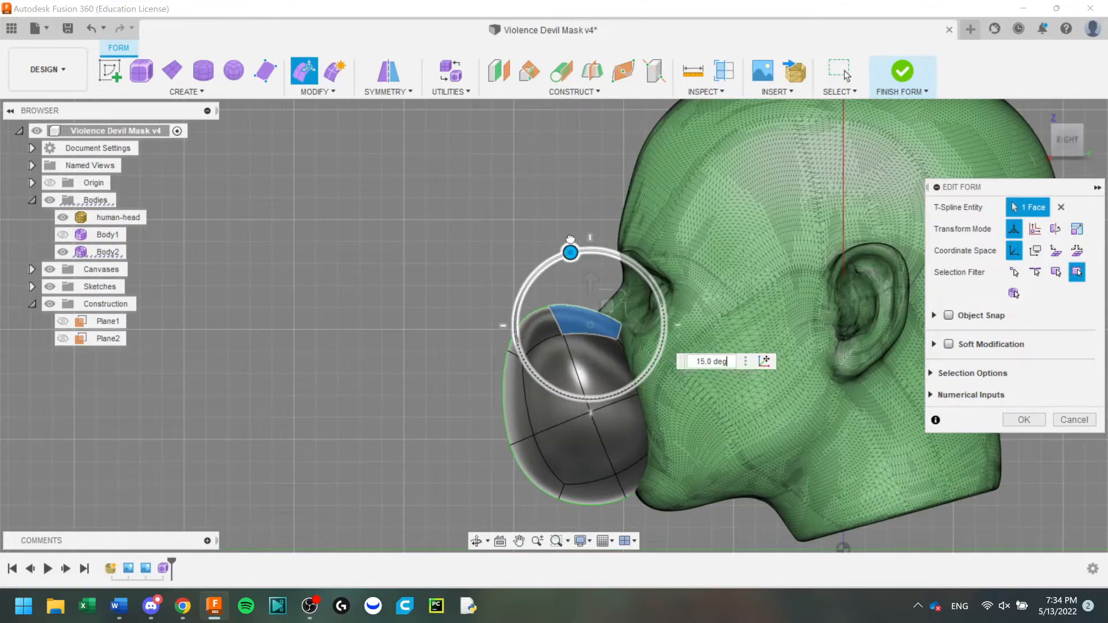
Move the small ball's top rear vertex about 32 mm back and 34 mm up into the head.
left_click(678, 271)
left_click_drag(687, 258, 720, 223)
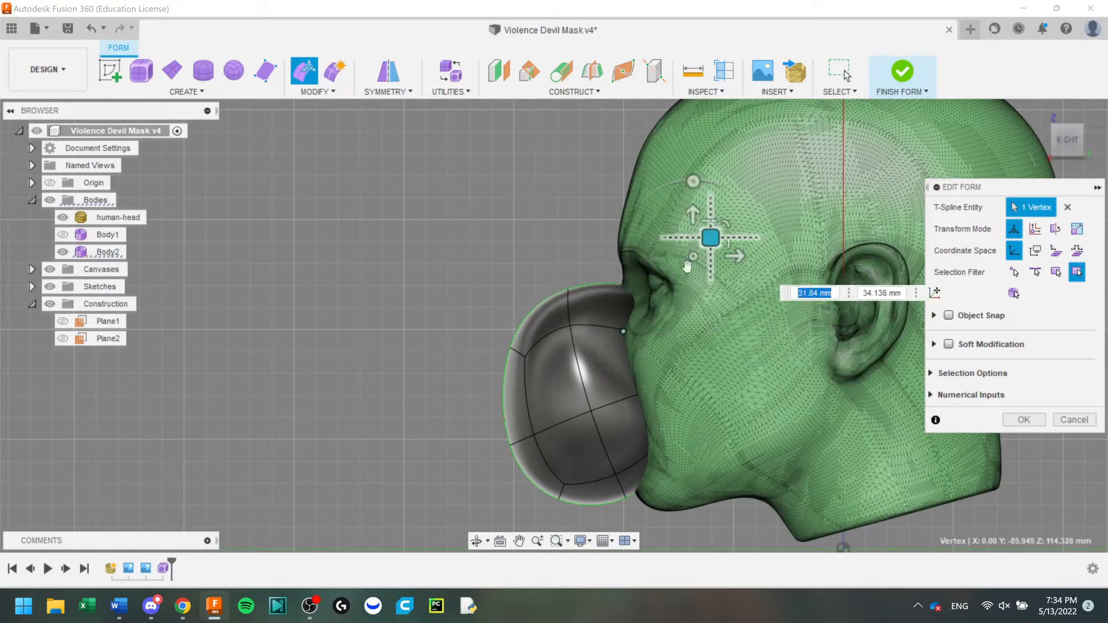
middle_click_drag(529, 462, 628, 365)
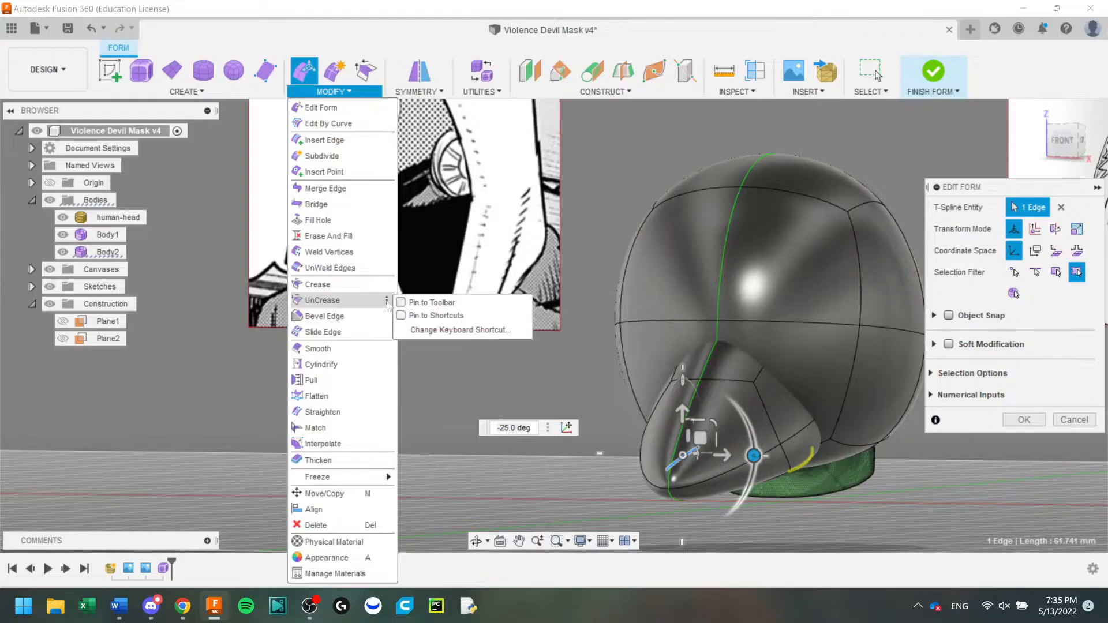
Pin the UnCrease command for quick access and crease the beak's edges along its upper and lower centre line.
left_click(400, 303)
left_click(366, 71)
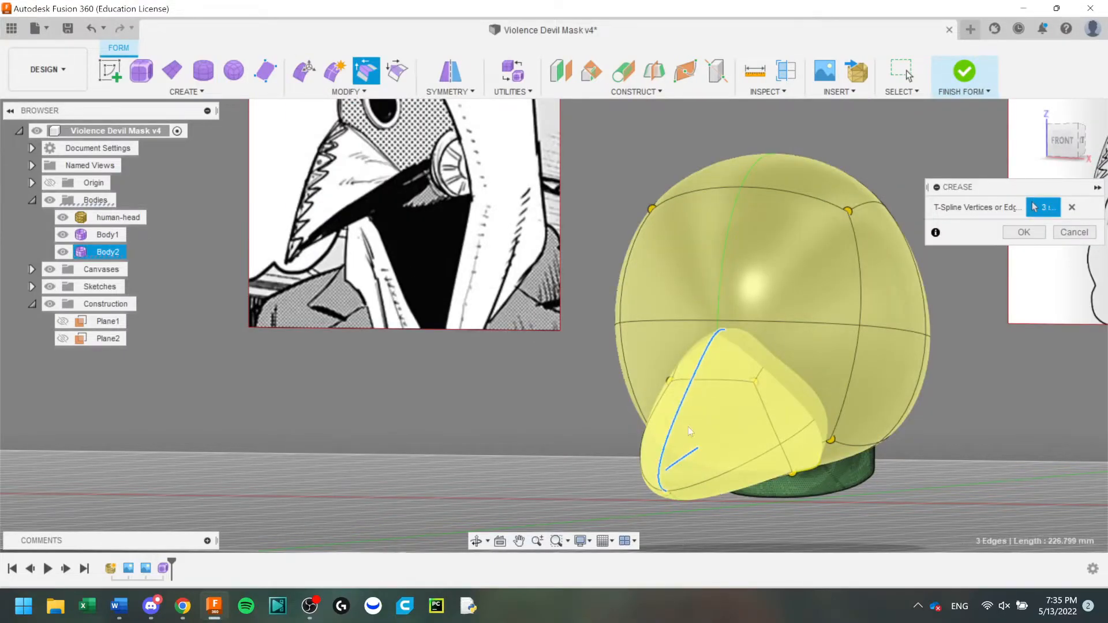
left_click_drag(1064, 146, 1107, 168)
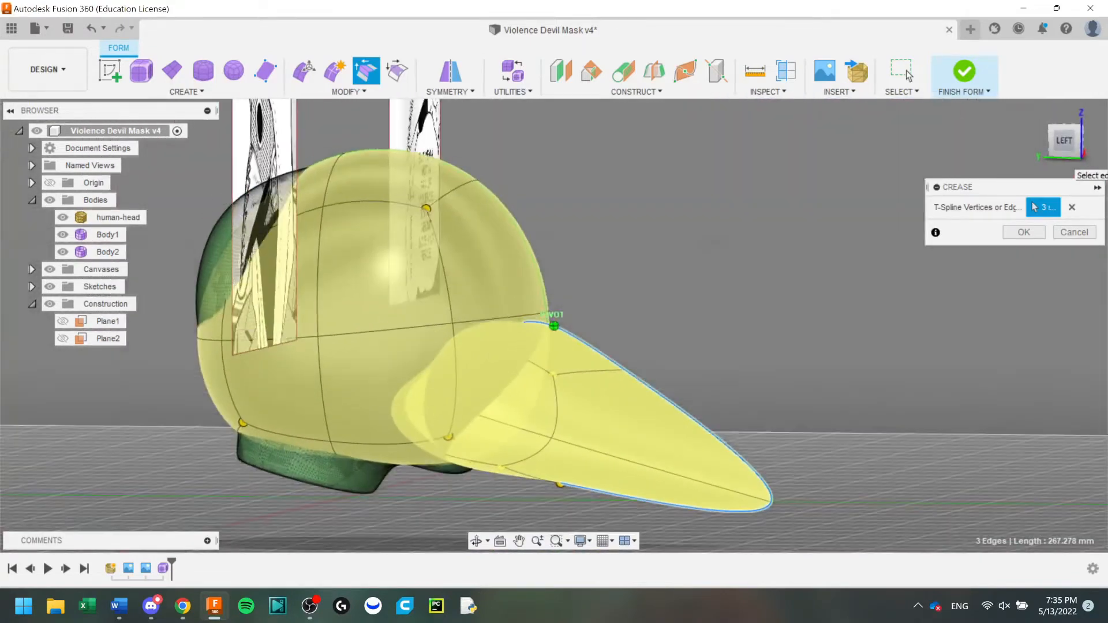
left_click(650, 508)
left_click(1027, 232)
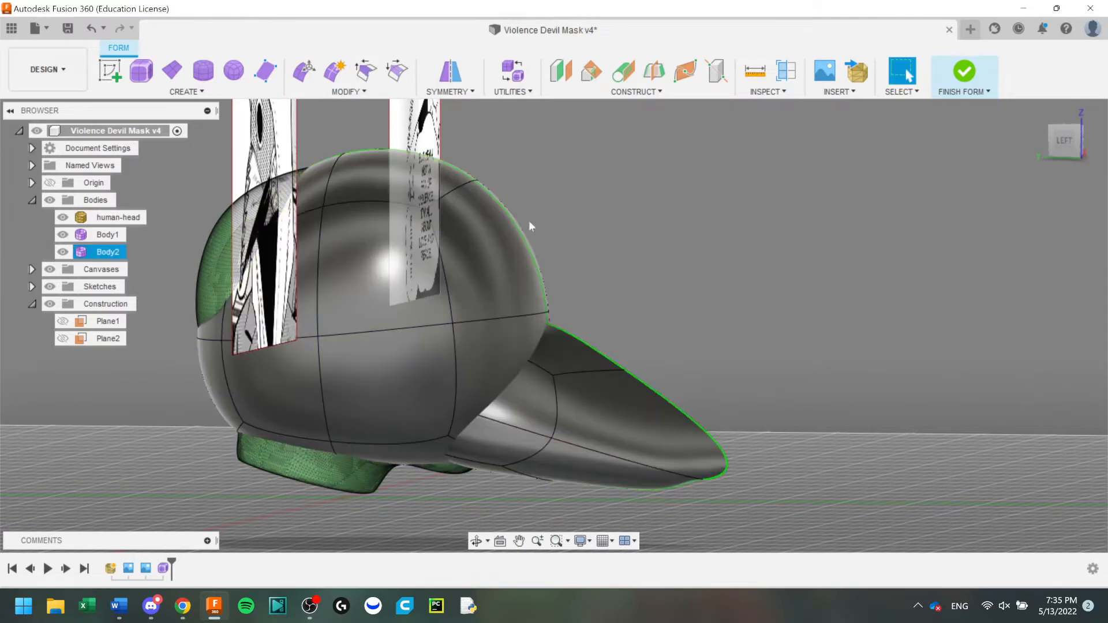
Rotate the vertex under the beak tip by -10 degrees and move it up and forward to refine the tip.
left_click(305, 74)
mouse_move(664, 350)
left_mouse_down()
mouse_move(677, 352)
mouse_move(663, 351)
left_mouse_up()
left_click(704, 480)
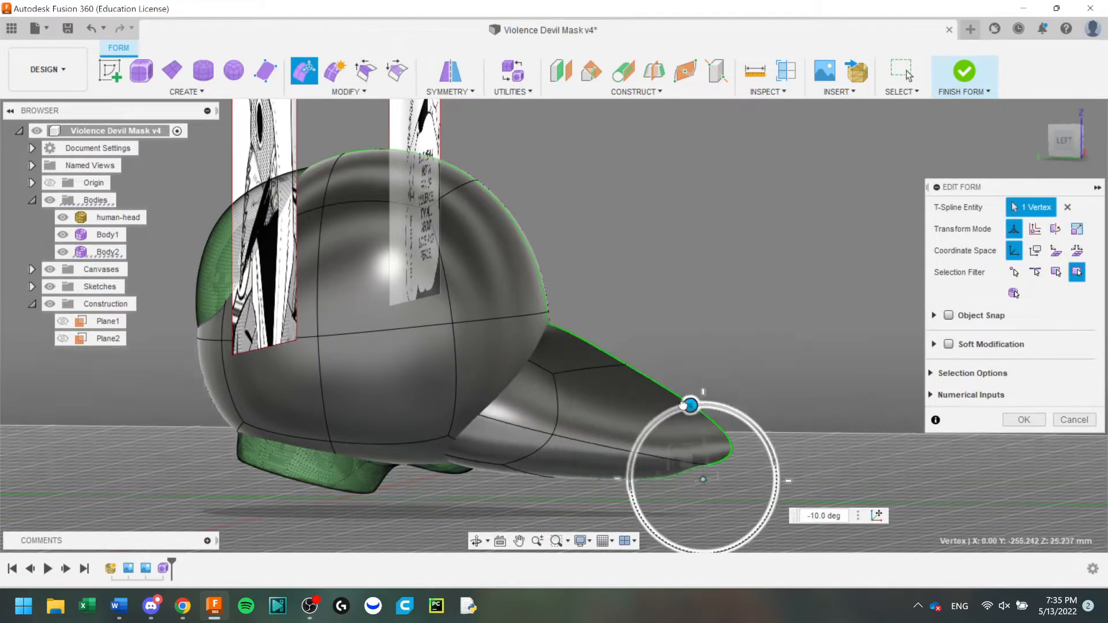
left_click_drag(668, 460, 690, 434)
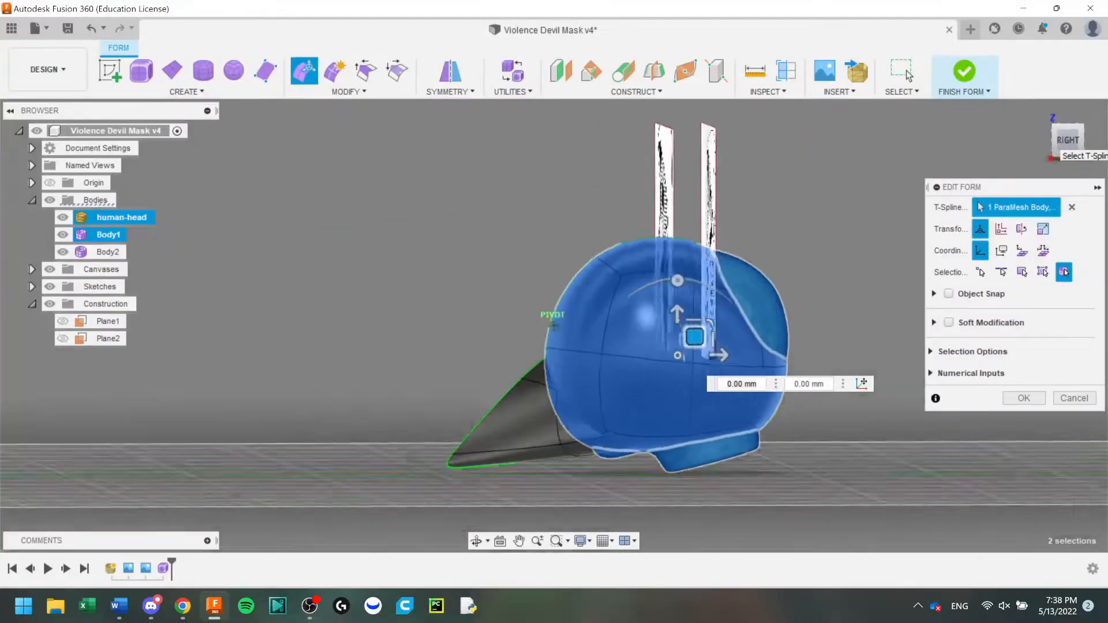
Select the whole beak body and reposition it against the head shell, ending with a nudge of about 7.3 mm by 2.2 mm.
left_click(831, 232)
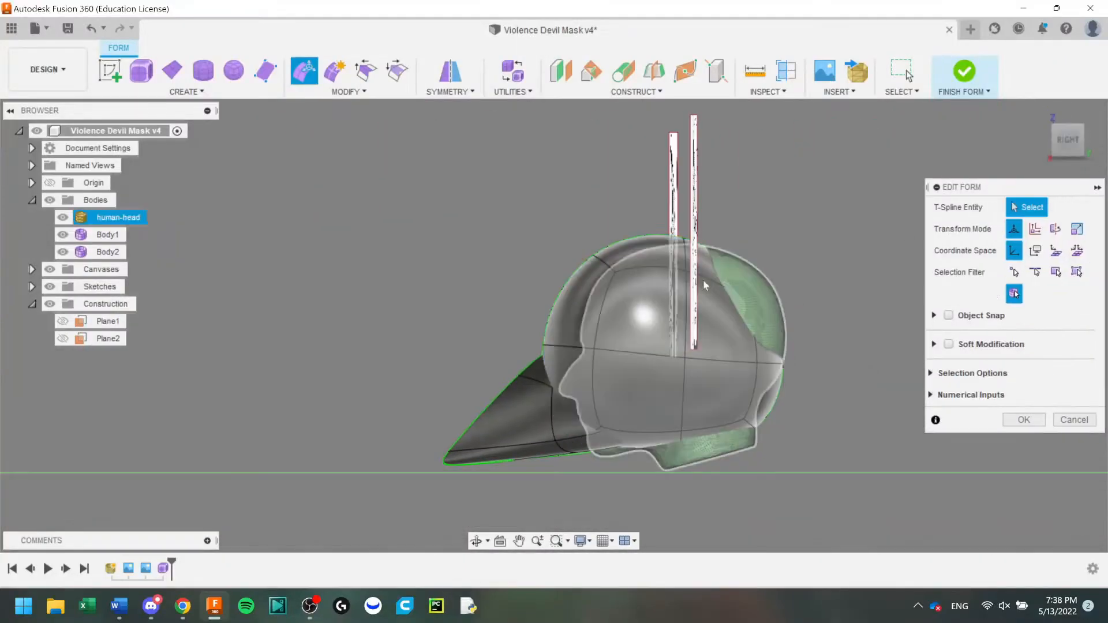
left_click(520, 394)
left_click_drag(592, 336, 587, 344)
left_click_drag(608, 392, 615, 394)
left_click_drag(1071, 148, 1098, 154)
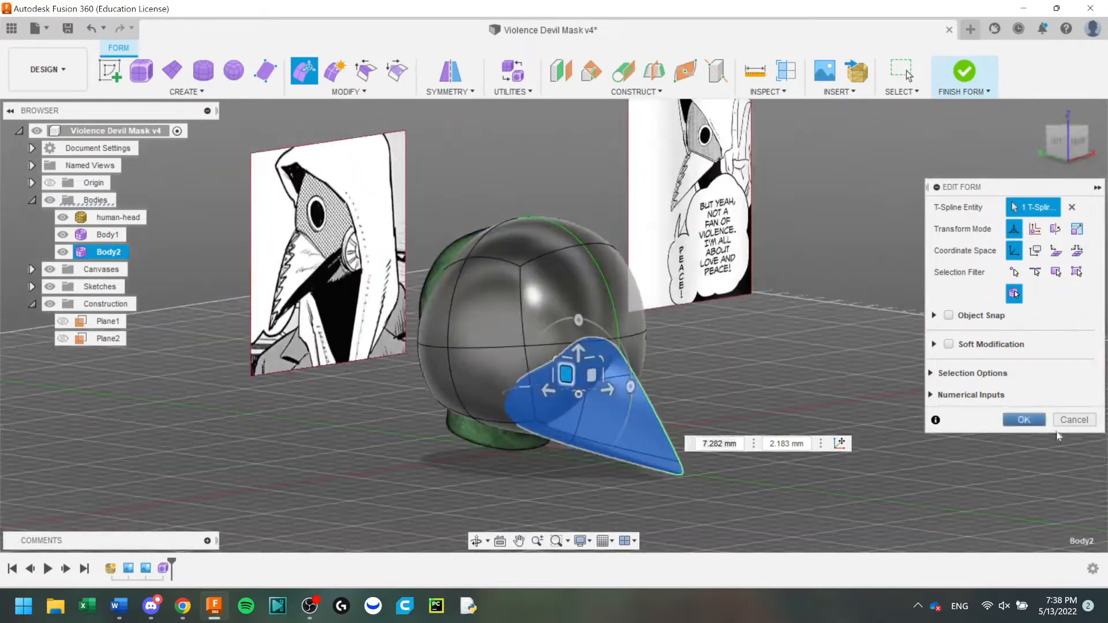
Save the design with the repositioned beak as another version.
key("ctrl+s")
left_click(556, 324)
left_click(723, 344)
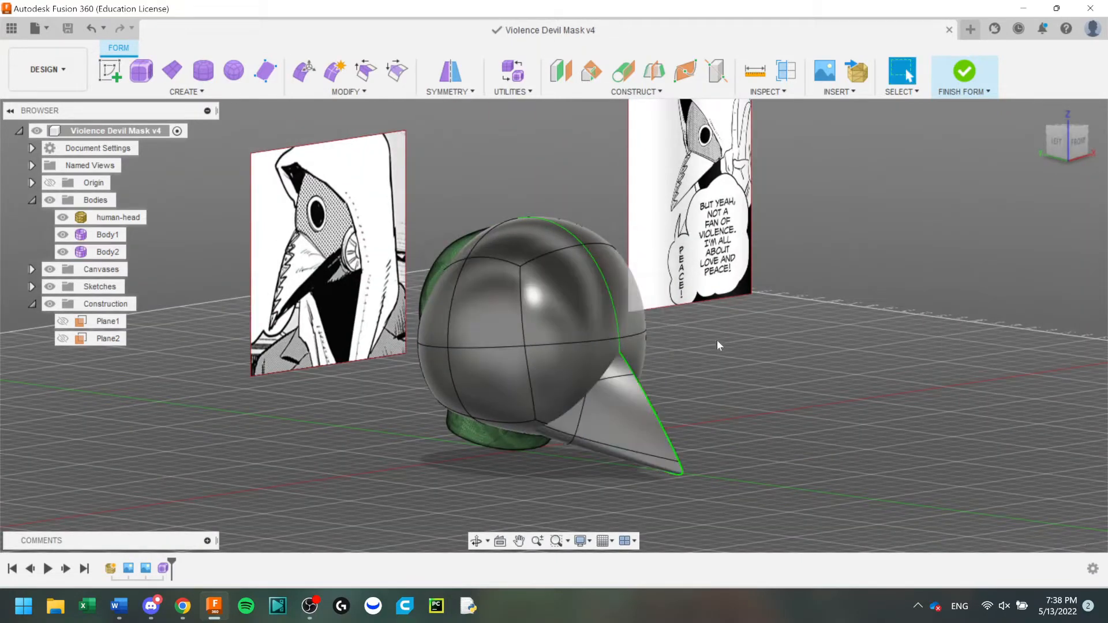
left_click(513, 92)
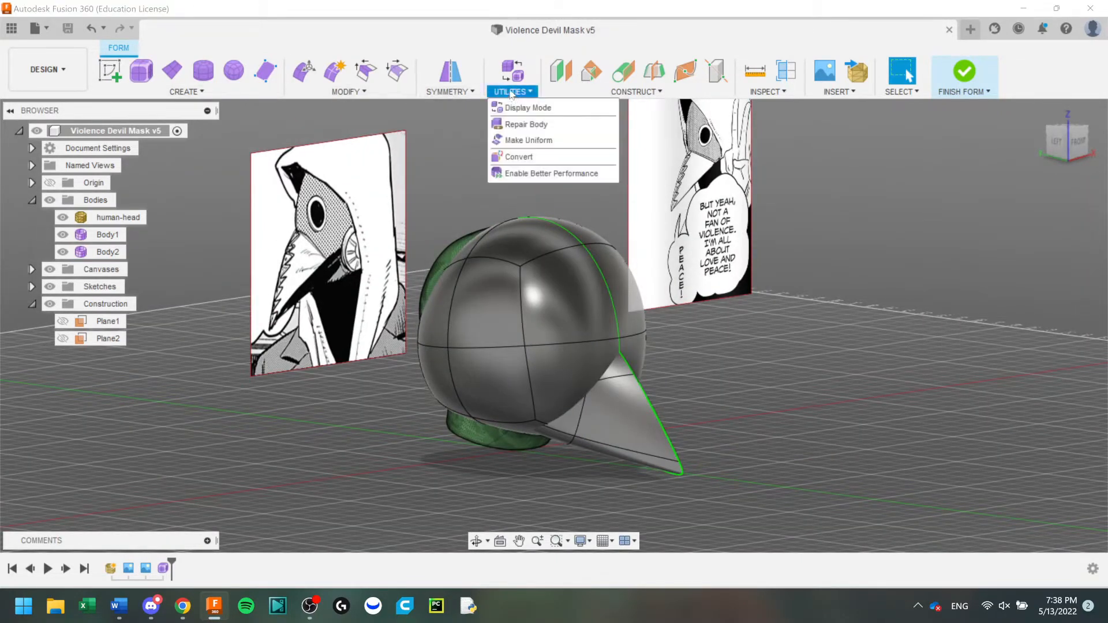
left_click(363, 92)
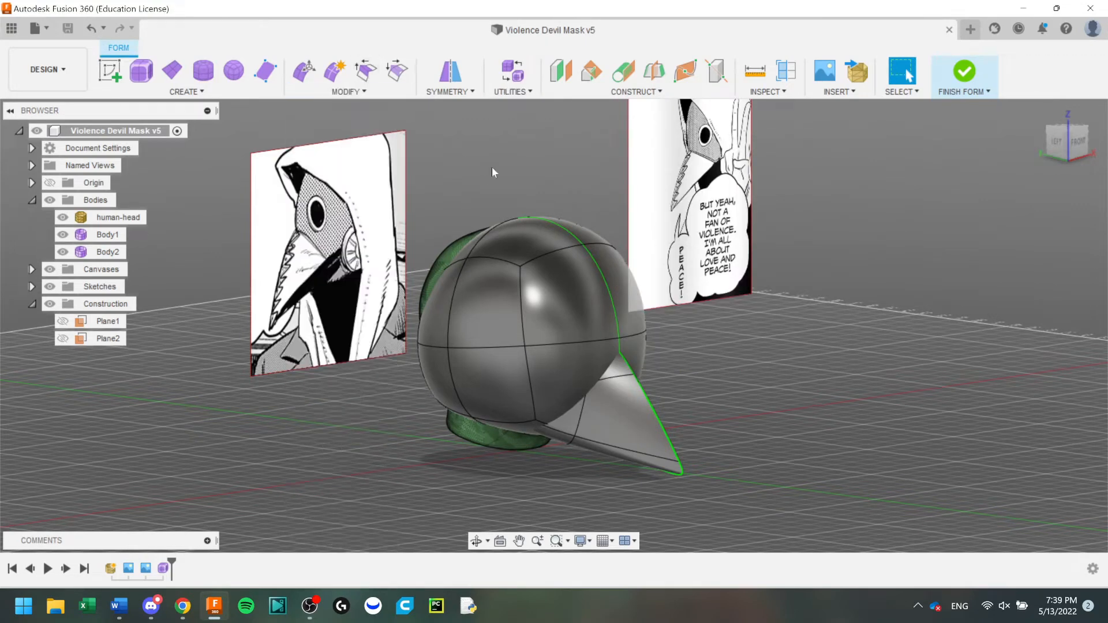
Finish the form and split both the head shell and the beak body with the lower construction plane, Plane1.
left_click(965, 71)
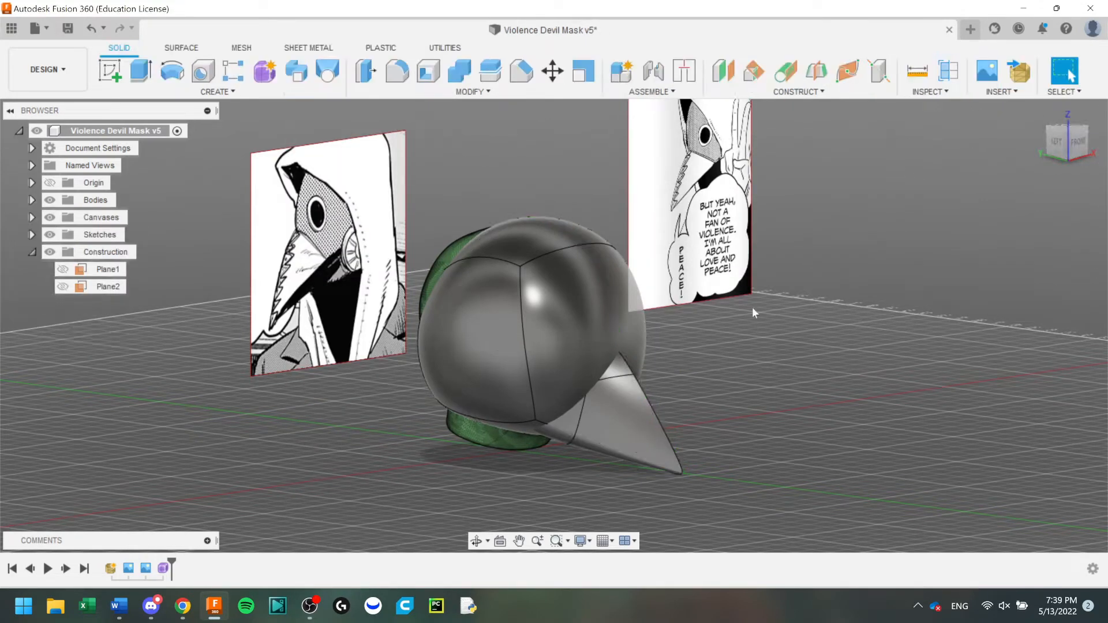
left_click(62, 269)
left_click(490, 70)
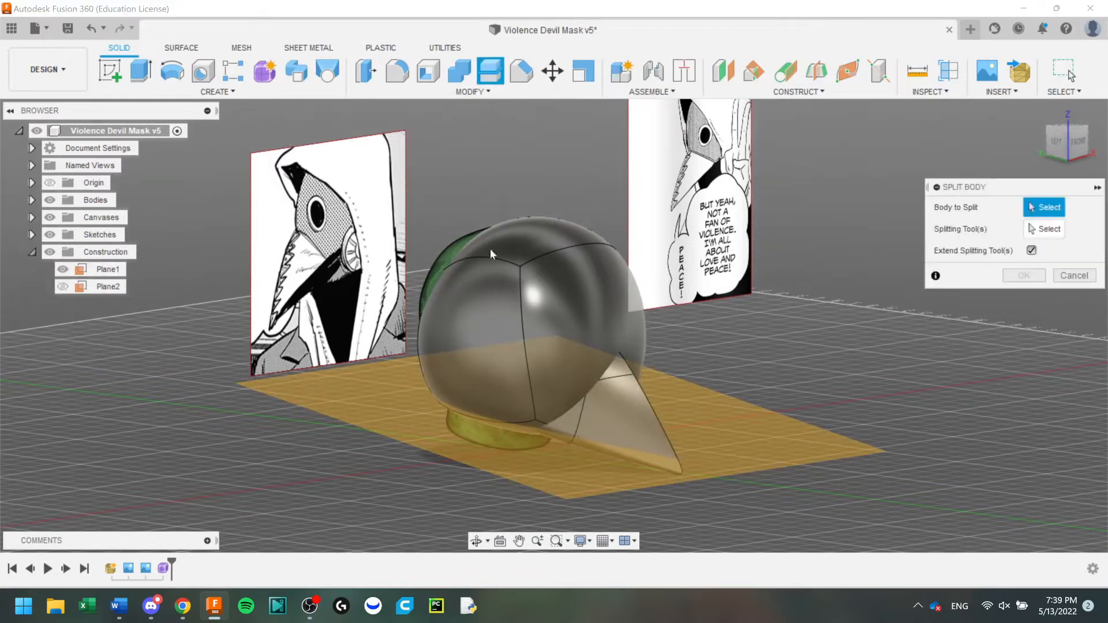
left_click(490, 248)
left_click(86, 271)
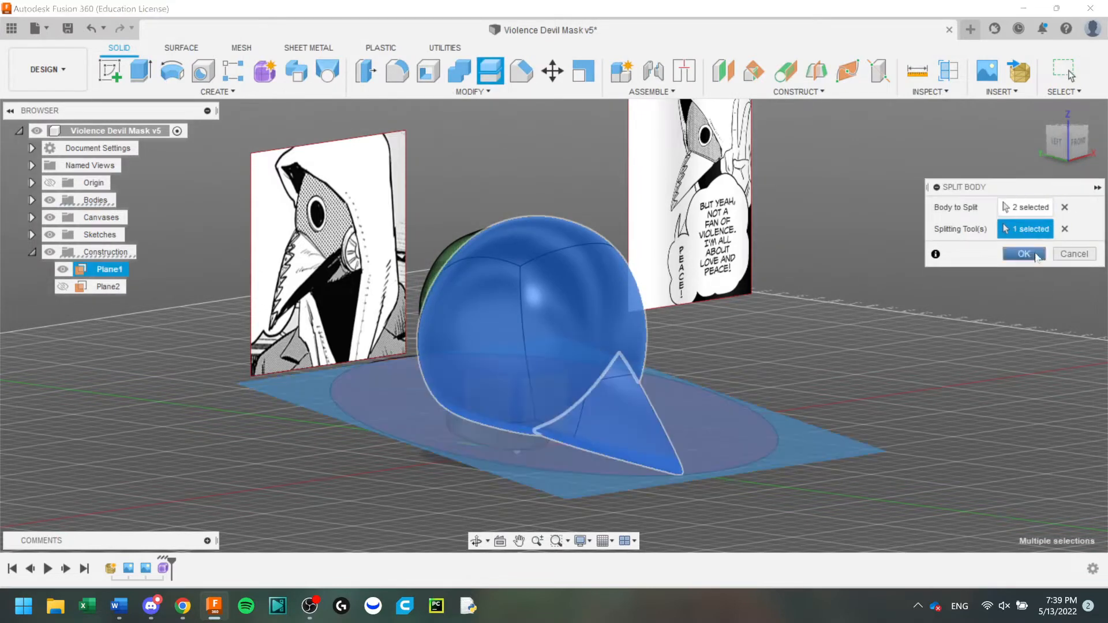
key("Return")
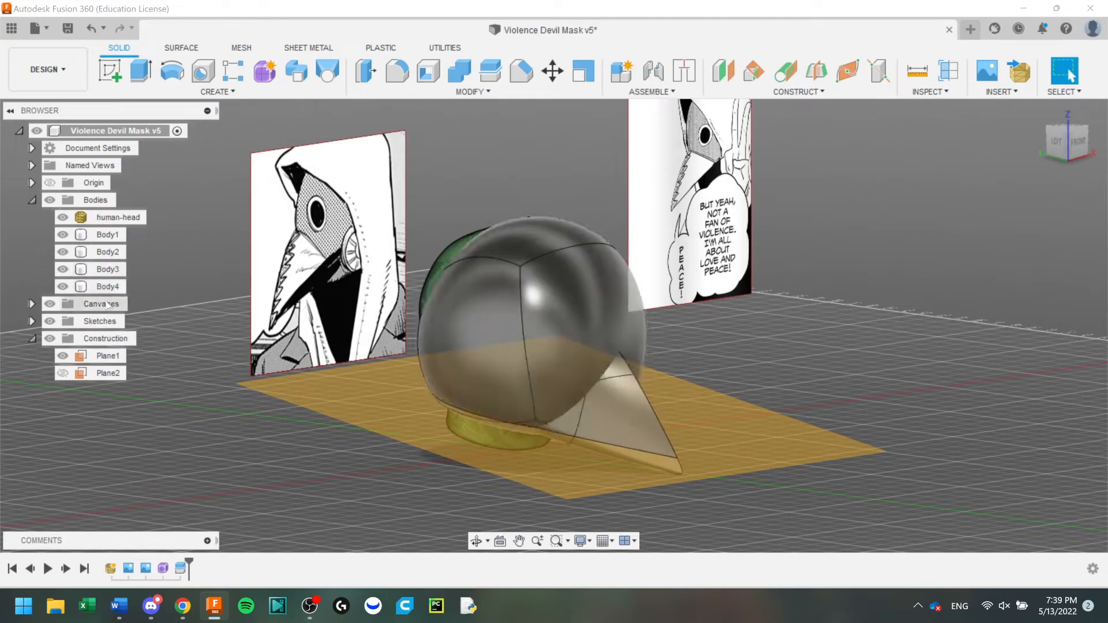
Remove the two split-off body pieces below the construction plane.
left_click(108, 252)
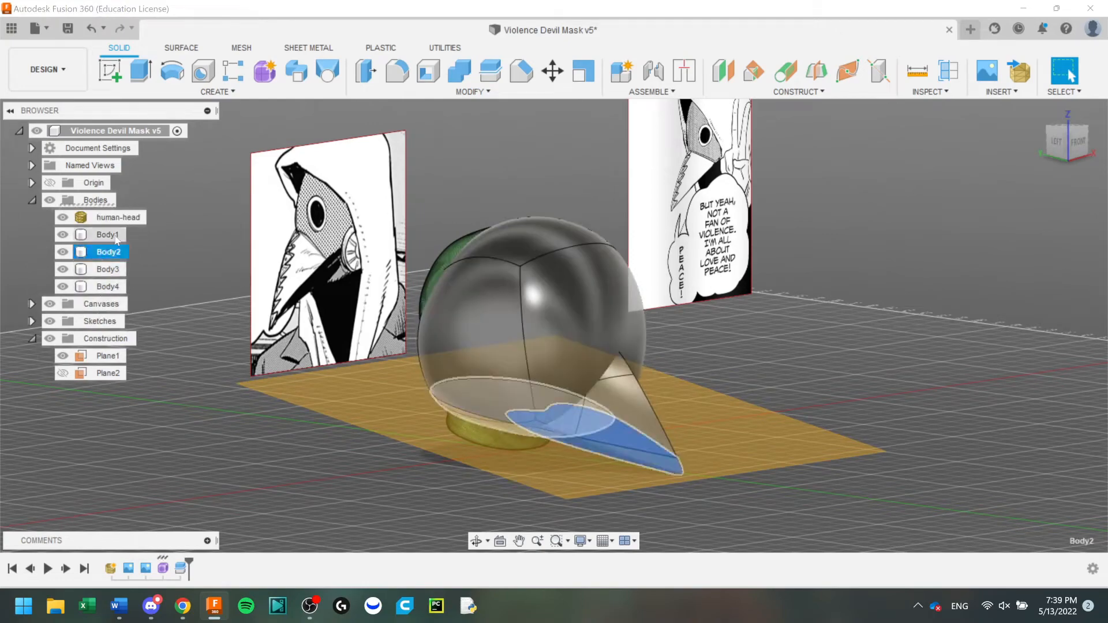
right_click(116, 238)
left_click(166, 455)
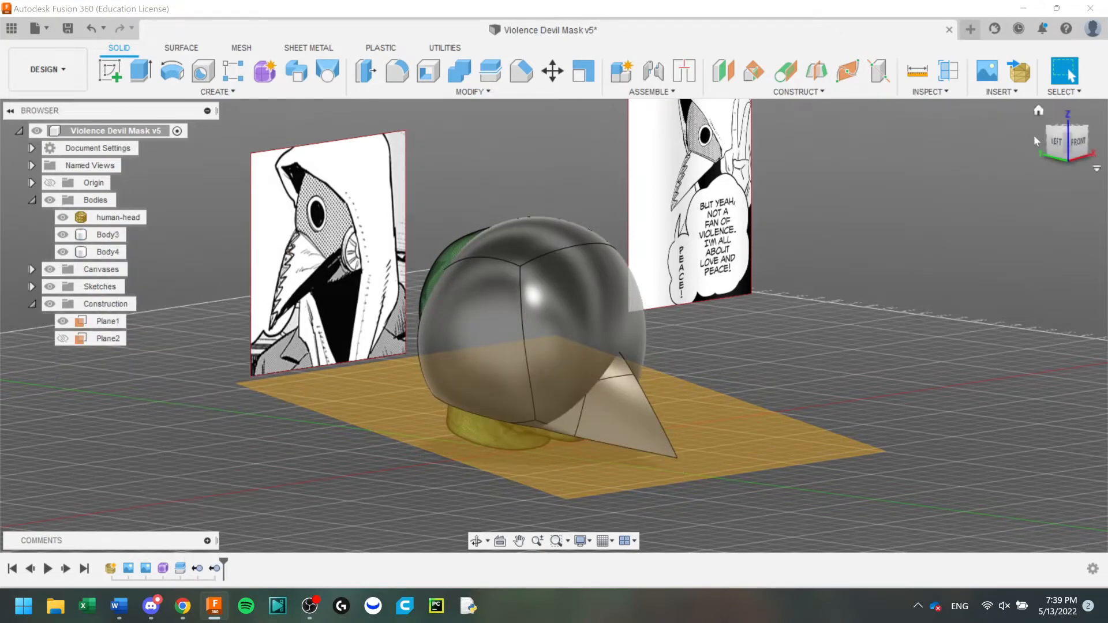
Add a beak outline to the side-view sketch with an arc along its upper edge and a line along its underside, and finish the sketch.
mouse_move(1068, 144)
left_mouse_down()
mouse_move(1088, 122)
mouse_move(1090, 75)
left_mouse_up()
middle_click_drag(554, 277, 462, 401, "shift")
middle_click_drag(462, 402, 422, 399, "shift")
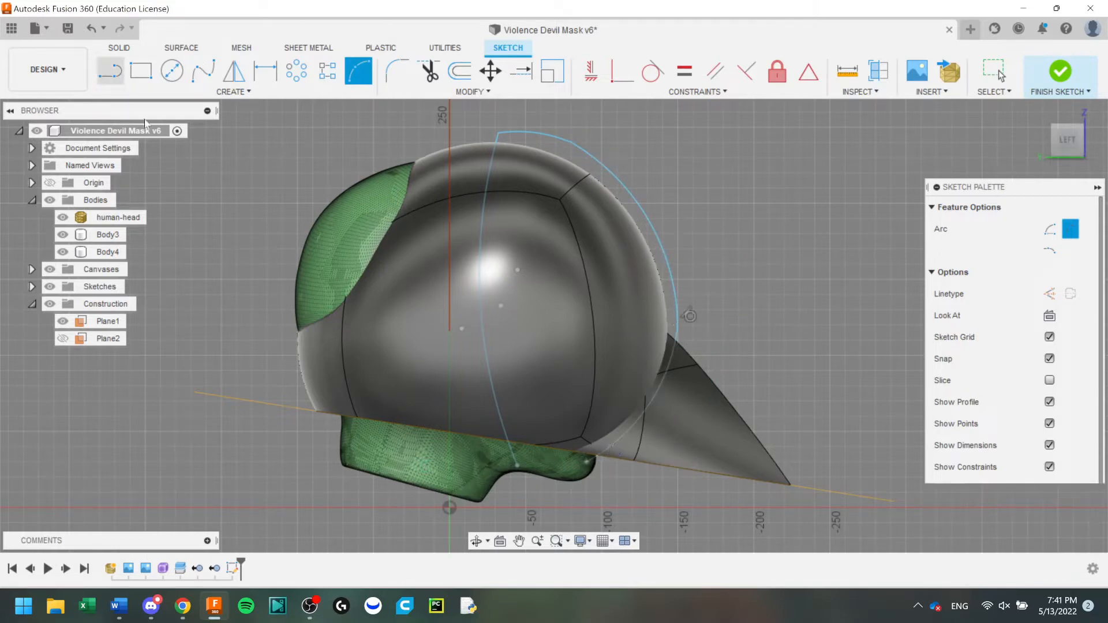
key("l")
left_click(595, 456)
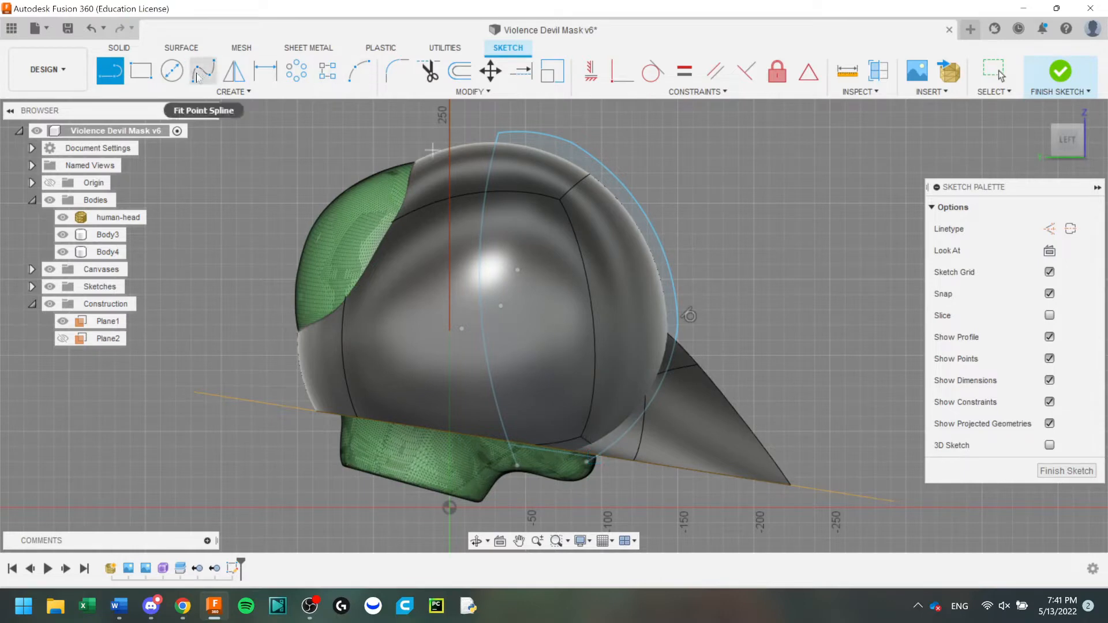
left_click(356, 79)
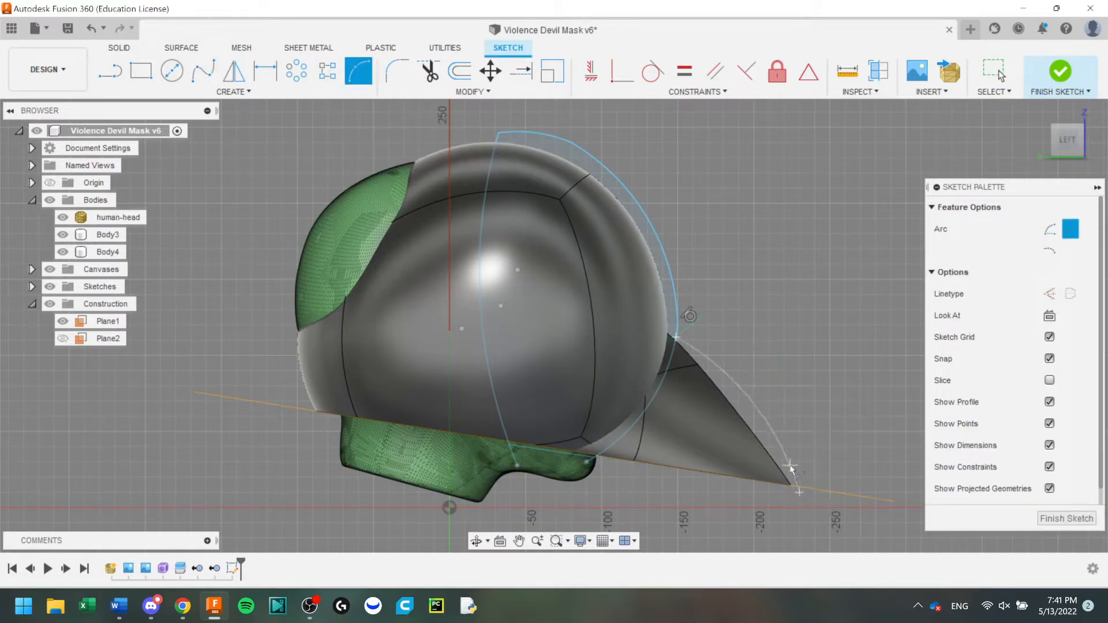
key("l")
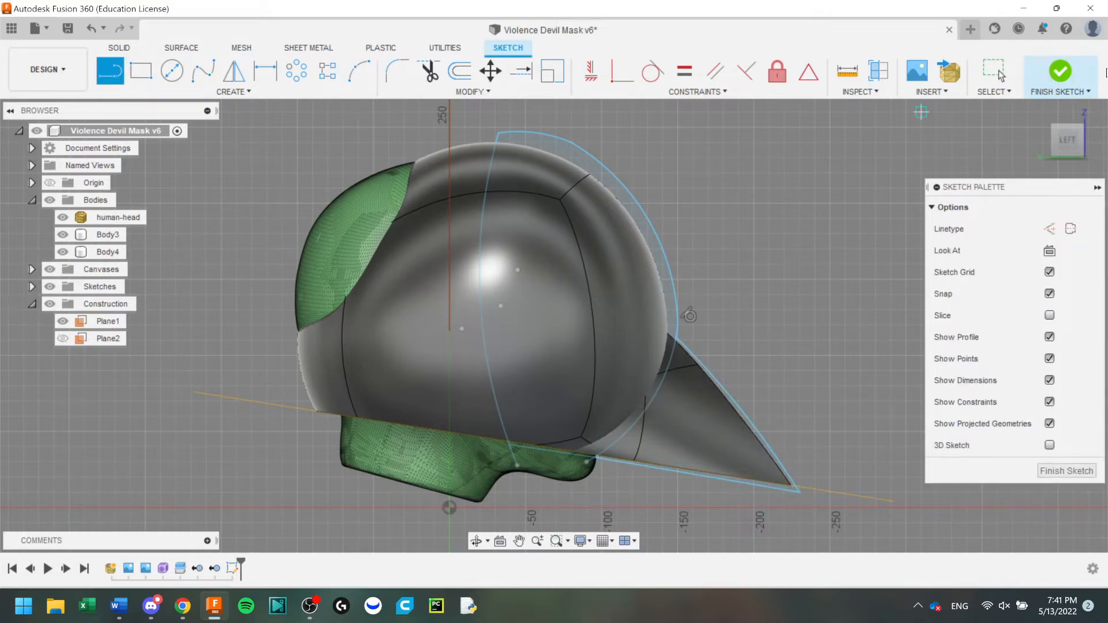
left_click(1062, 71)
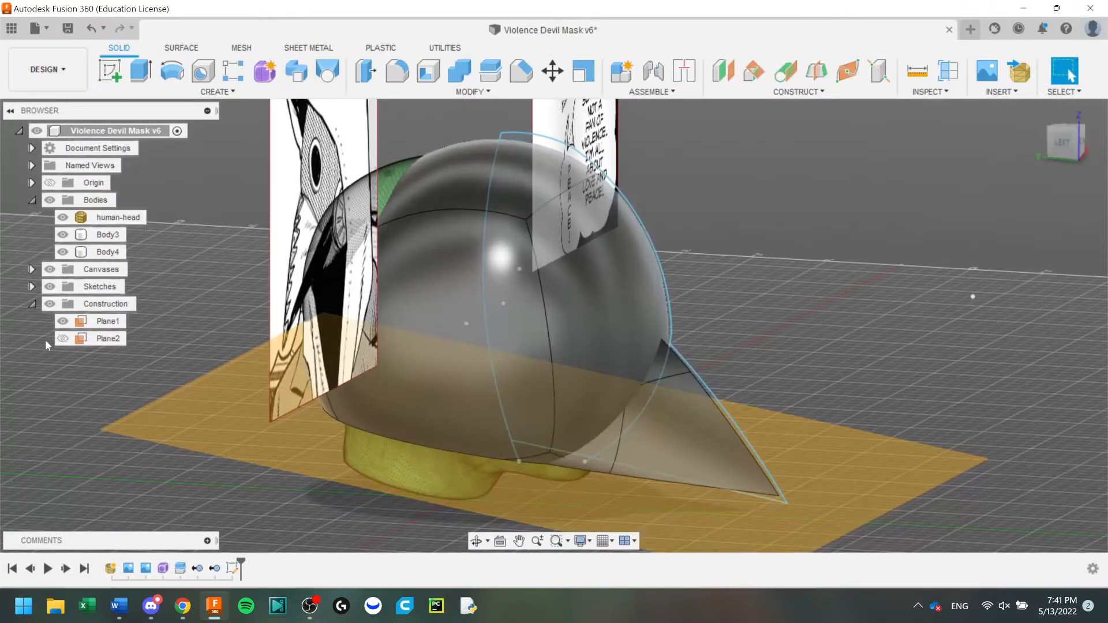
Hide Plane1 and combine the head shell and the beak into one body.
left_click(62, 321)
left_click(460, 77)
left_click(569, 266)
left_click(686, 431)
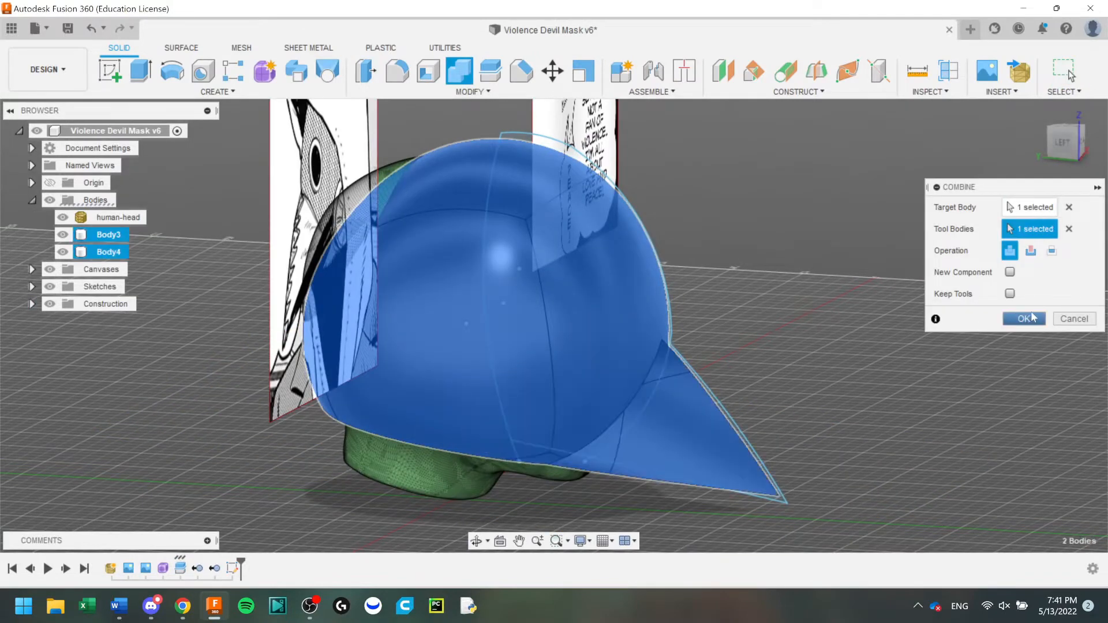
left_click(1031, 318)
Extrude the face and beak profiles symmetrically as an intersection through the mask body to trim off its rear, and save the design.
left_click(140, 71)
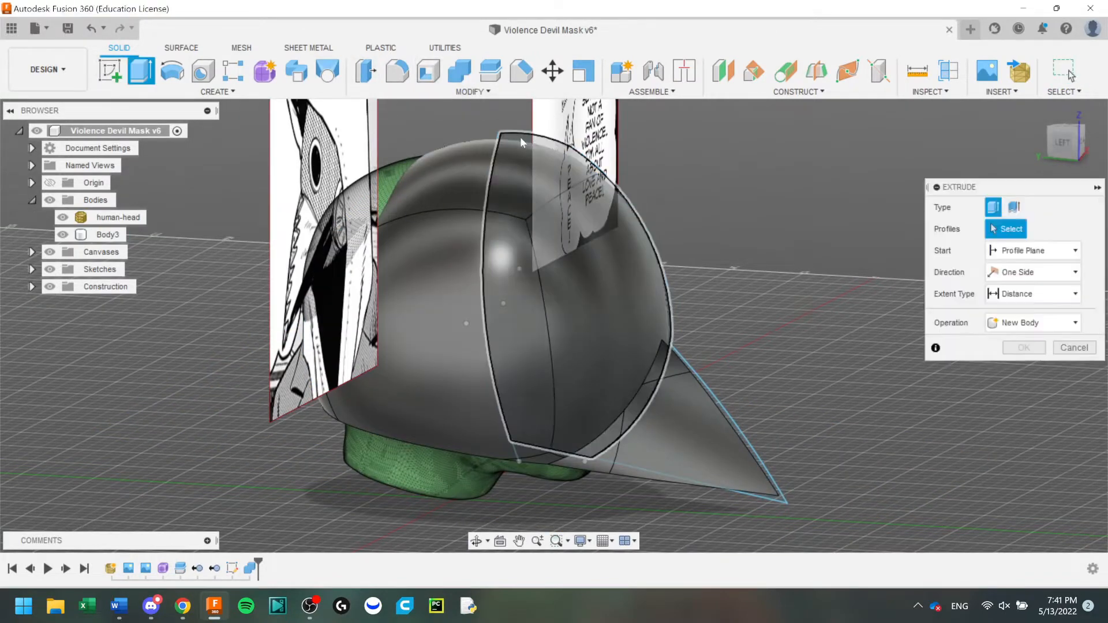
left_click(600, 260)
left_click(684, 370)
left_click(1033, 272)
left_click(1022, 323)
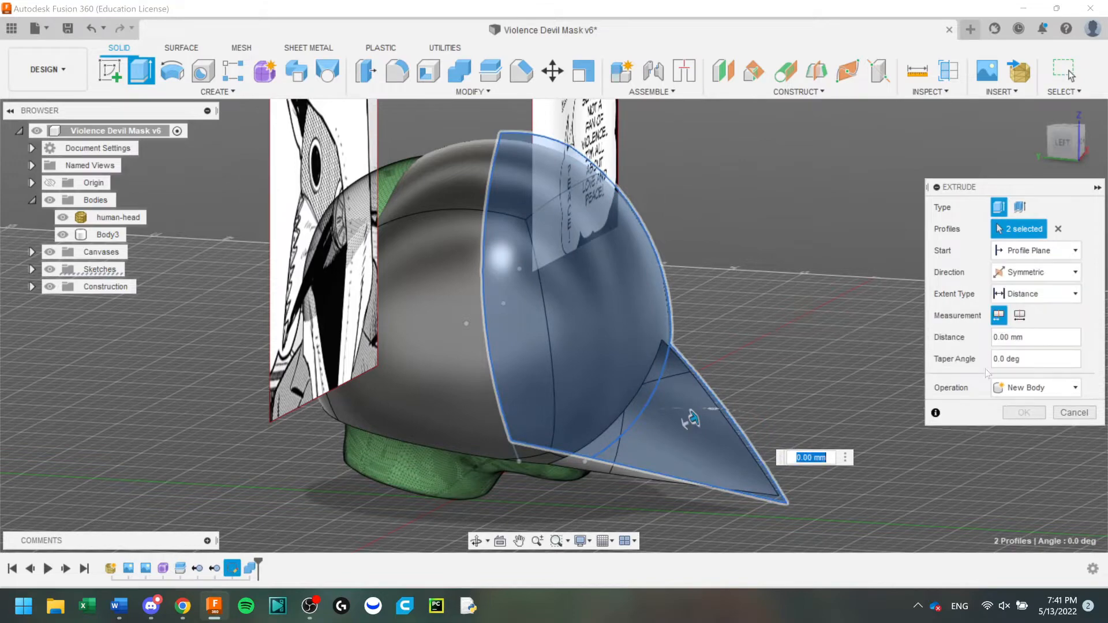
left_click(1036, 388)
left_click(1033, 437)
left_click_drag(689, 424, 475, 477)
left_click(1030, 434)
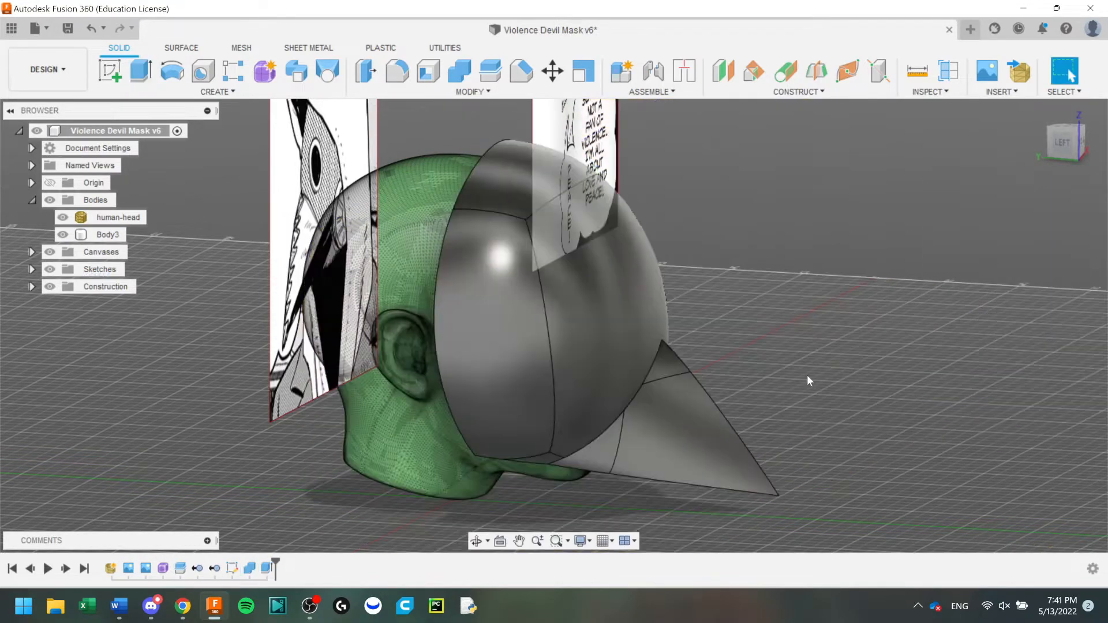
key("ctrl+s")
key("Return")
Scale the mask body non-uniformly from the beak tip, with an X scale of 0.854.
left_click_drag(1063, 142, 1060, 98)
middle_click_drag(451, 387, 553, 325, "shift")
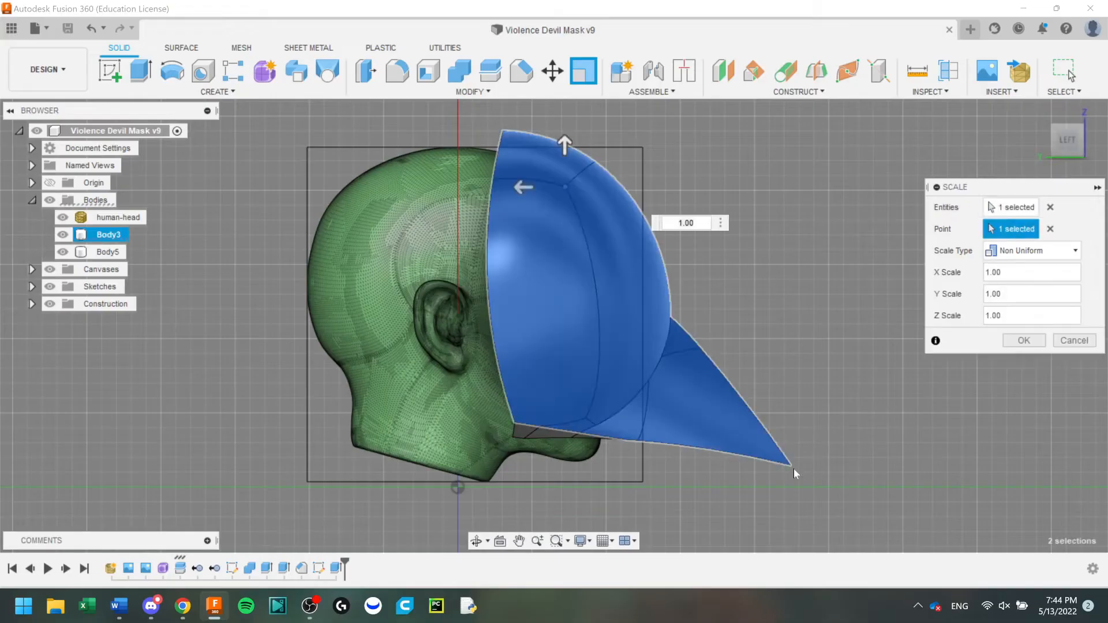
left_click(792, 465)
left_click(1043, 141)
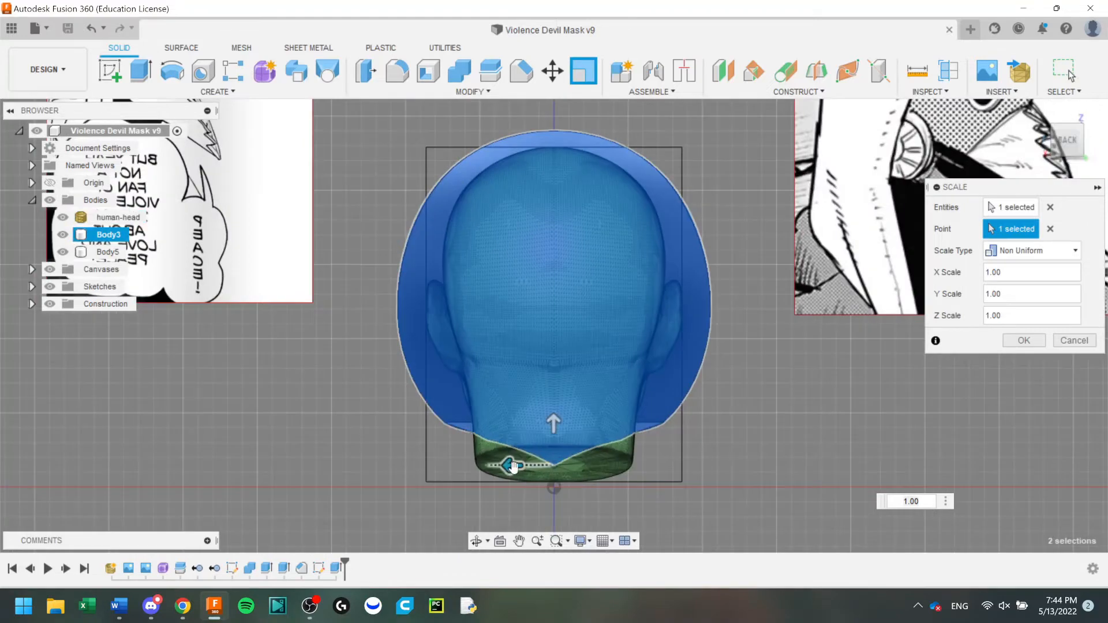
mouse_move(514, 465)
left_mouse_down()
mouse_move(502, 464)
mouse_move(514, 475)
left_mouse_up()
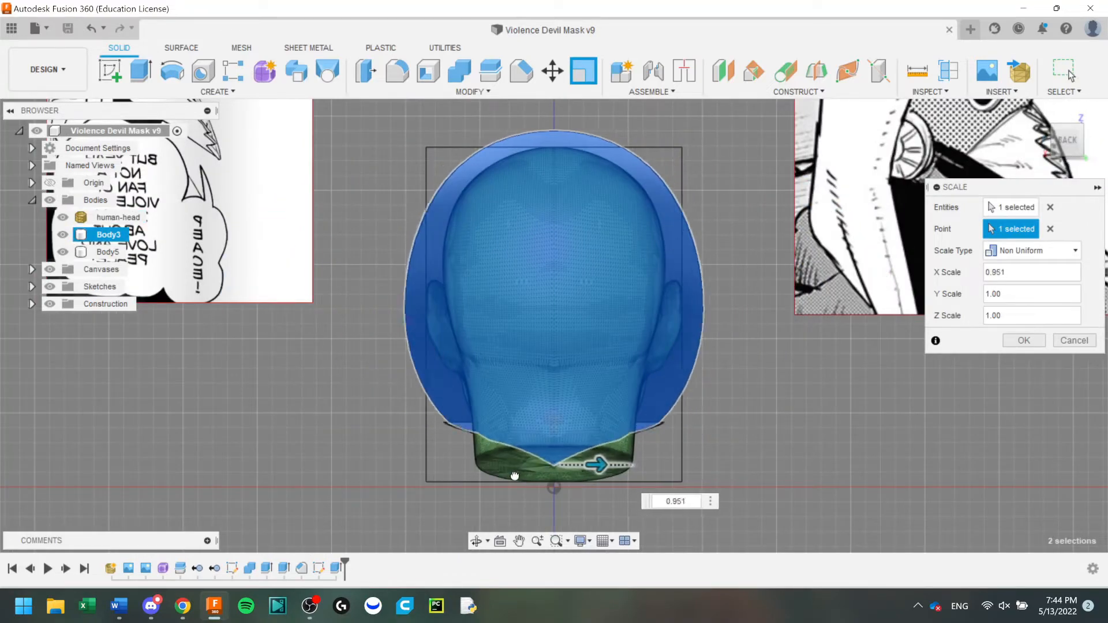
left_click(1068, 157)
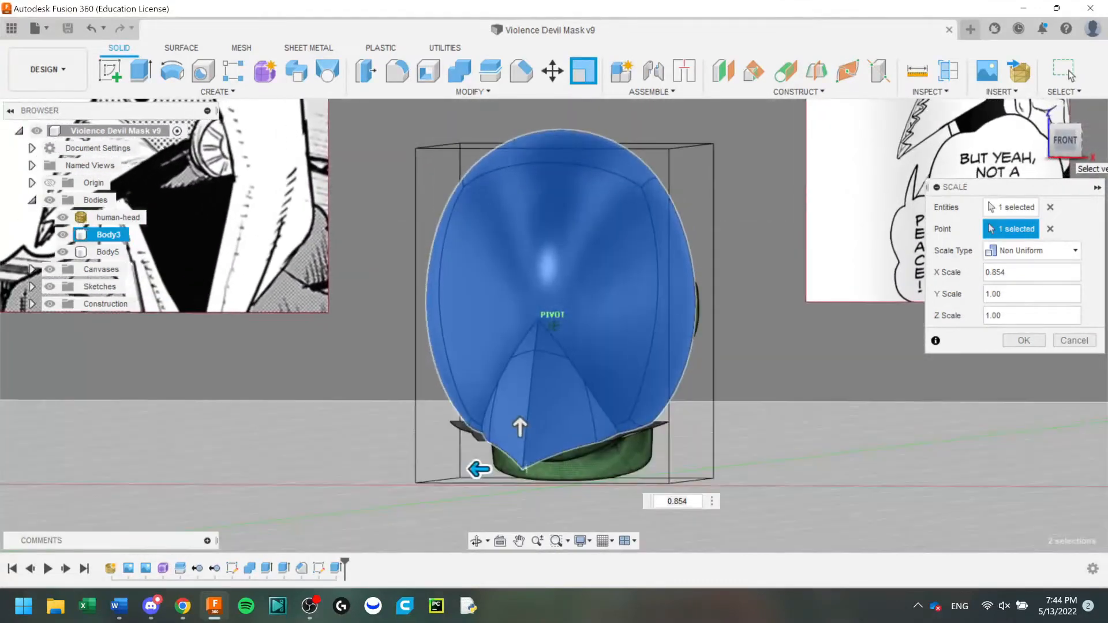
left_click(1084, 143)
left_click(1025, 340)
Open a sketch on the side plane, examine how the beak's underside meets the chin, and close the sketch.
left_click(1069, 144)
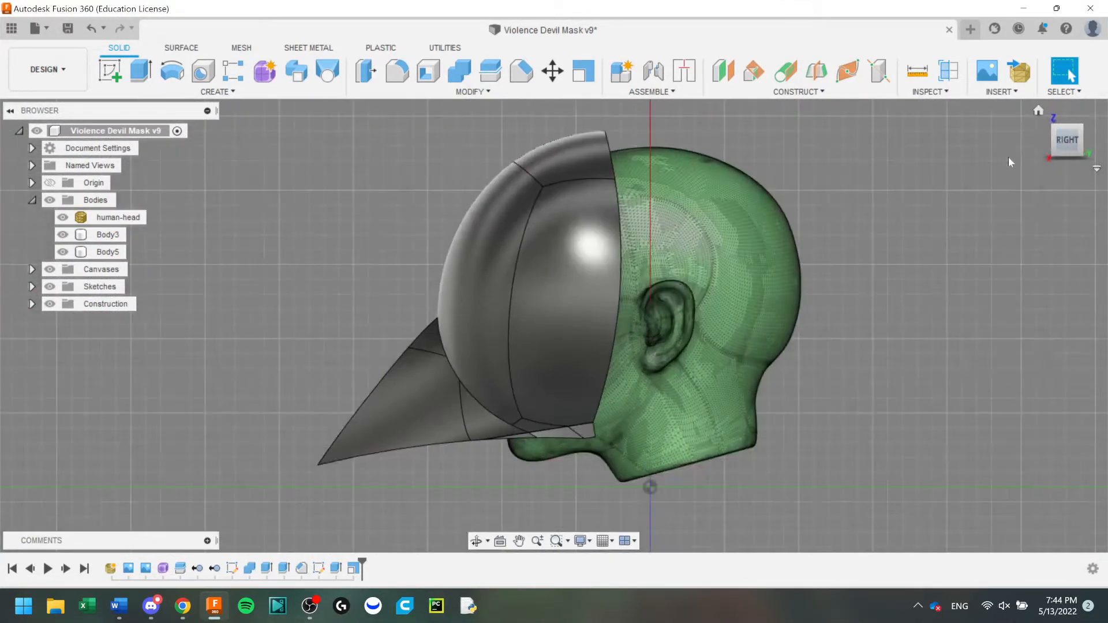
left_click(456, 151)
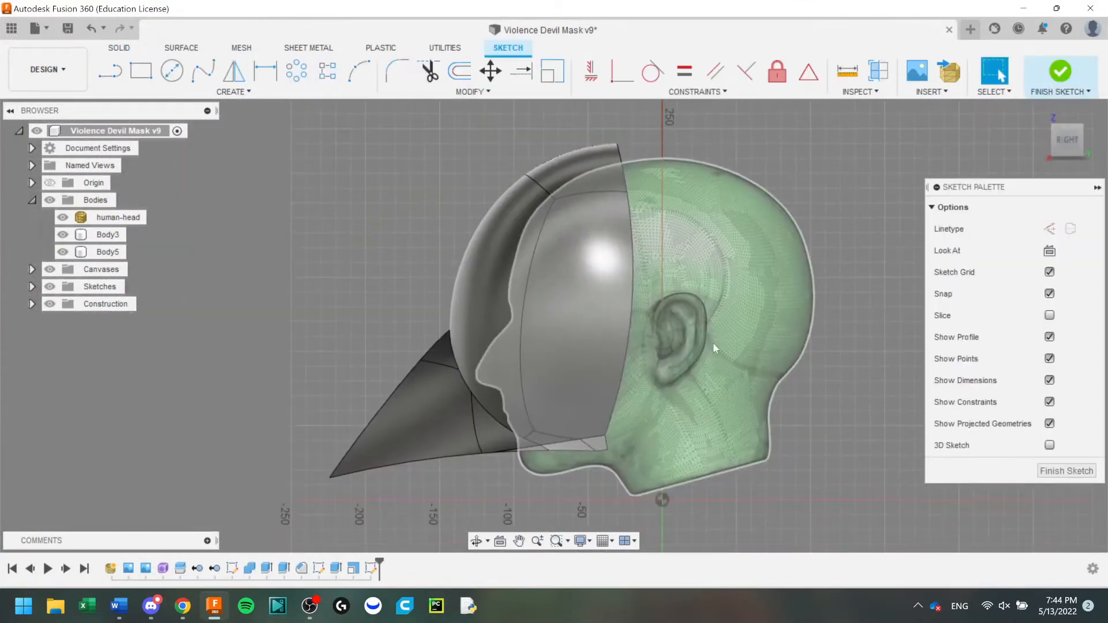
scroll(534, 475, "up", 4)
mouse_move(1072, 151)
left_mouse_down()
mouse_move(1080, 146)
mouse_move(1086, 159)
left_mouse_up()
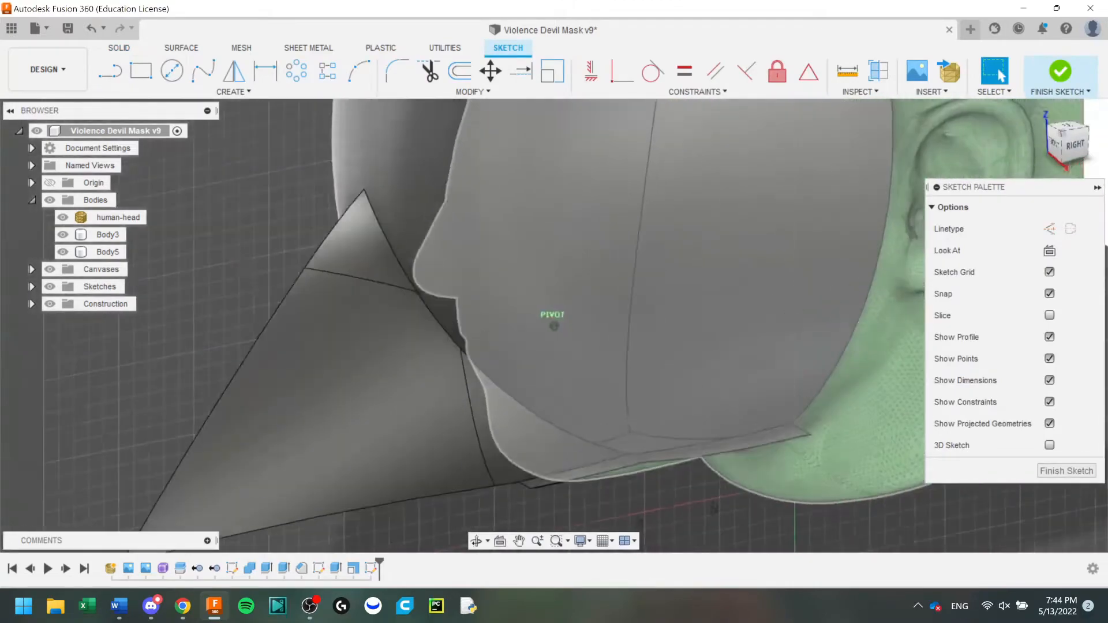
scroll(722, 381, "down", 3)
mouse_move(682, 370)
middle_mouse_down("shift")
mouse_move(780, 242)
mouse_move(866, 347)
mouse_move(762, 335)
mouse_move(589, 359)
mouse_move(704, 312)
mouse_move(641, 346)
middle_mouse_up("shift")
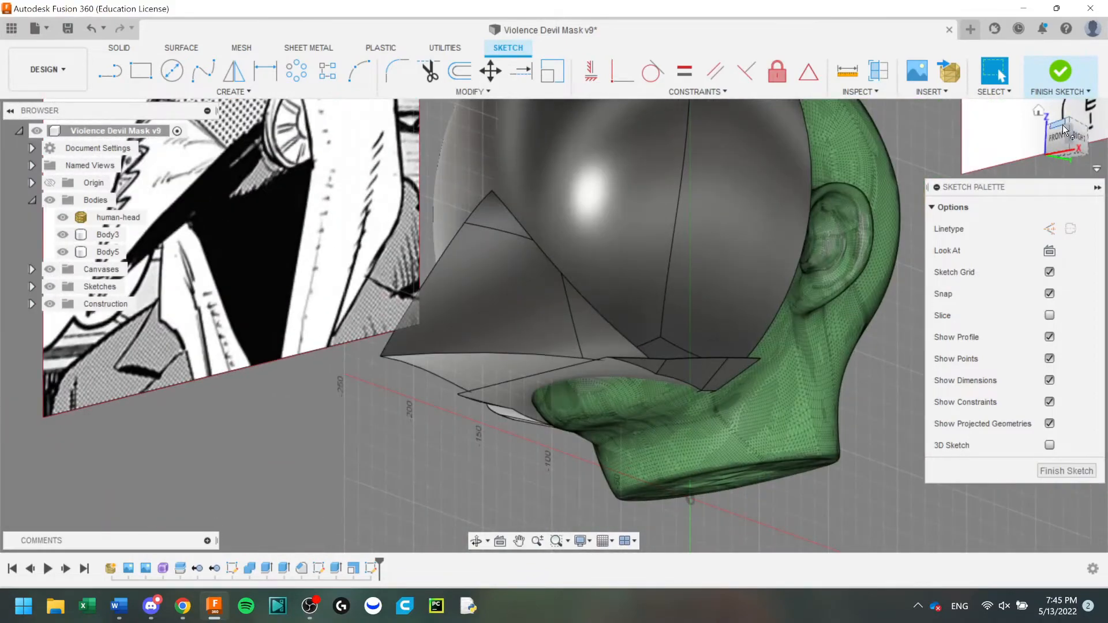
left_click(1067, 471)
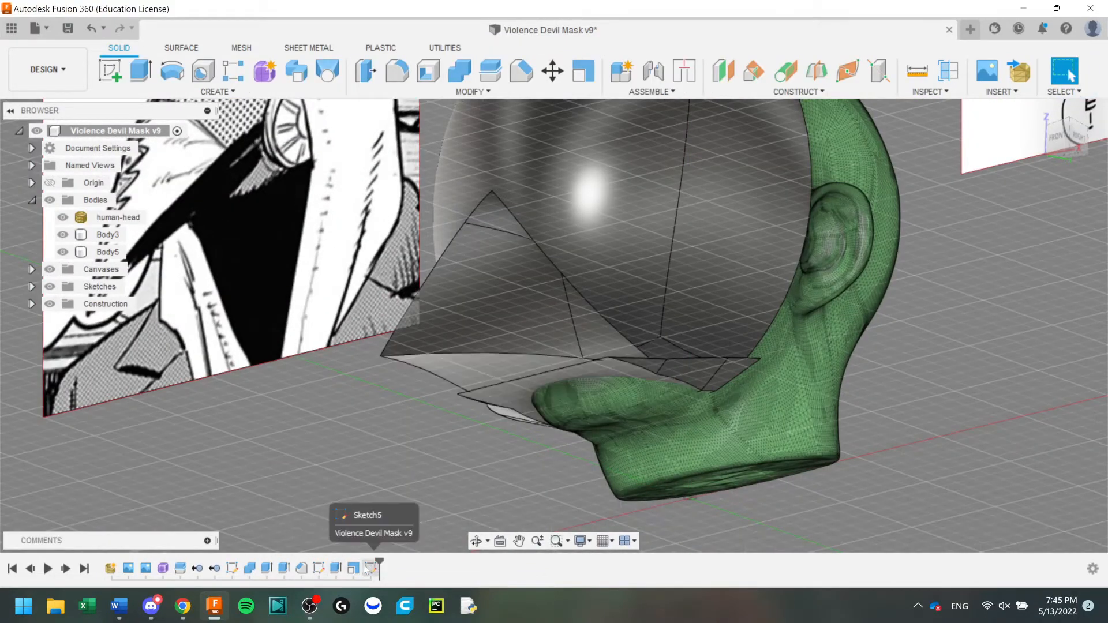
Roll the timeline back before the Scale feature, combine the flat chin body with the mask body, and roll forward again.
left_click_drag(362, 563, 344, 563)
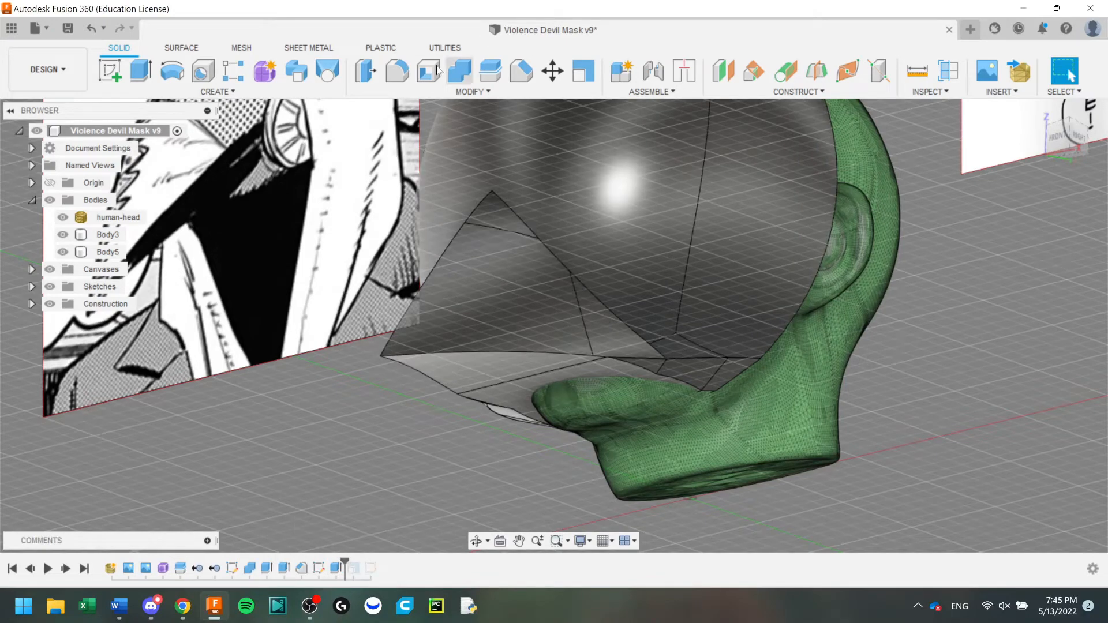
left_click(462, 67)
left_click(602, 361)
left_click(611, 370)
left_click(1024, 319)
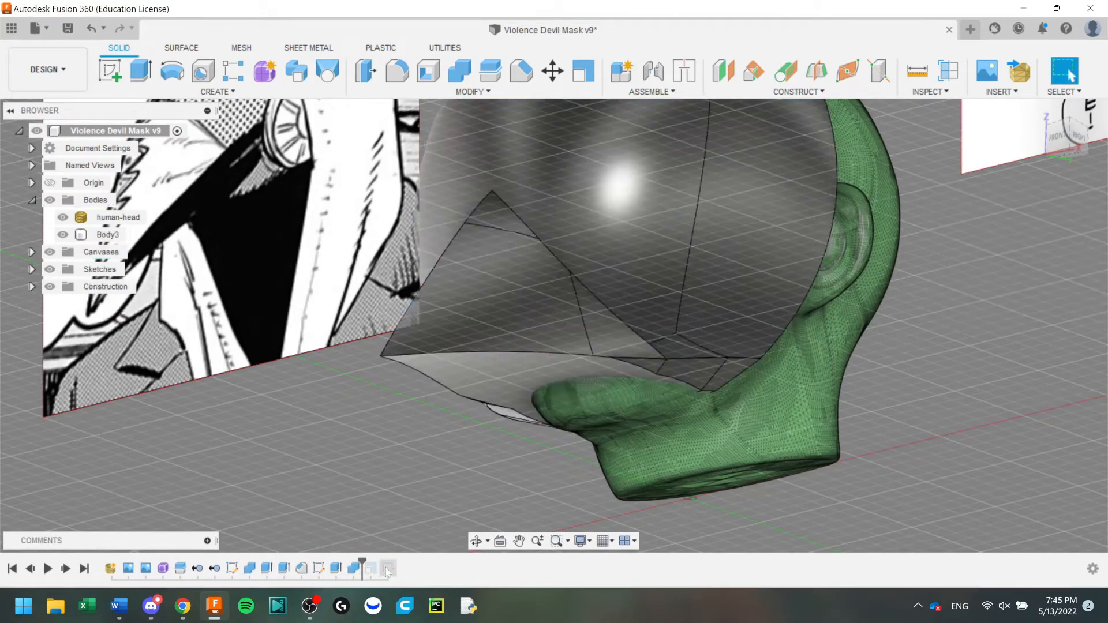
left_click_drag(362, 560, 397, 563)
Delete the Combine feature that precedes the Scale feature in the timeline.
mouse_move(1055, 140)
left_mouse_down()
mouse_move(996, 154)
mouse_move(1085, 135)
mouse_move(1086, 153)
mouse_move(992, 142)
left_mouse_up()
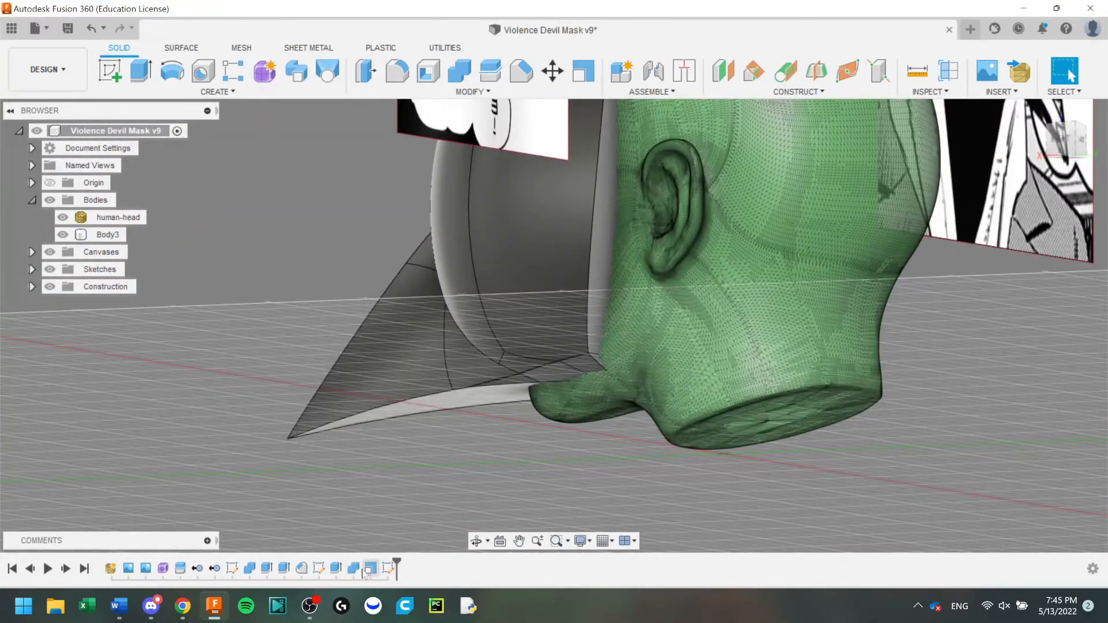
left_click_drag(347, 562, 383, 558)
right_click(353, 569)
left_click(382, 508)
Remove the separate flat body under the mask and save the design.
right_click(93, 254)
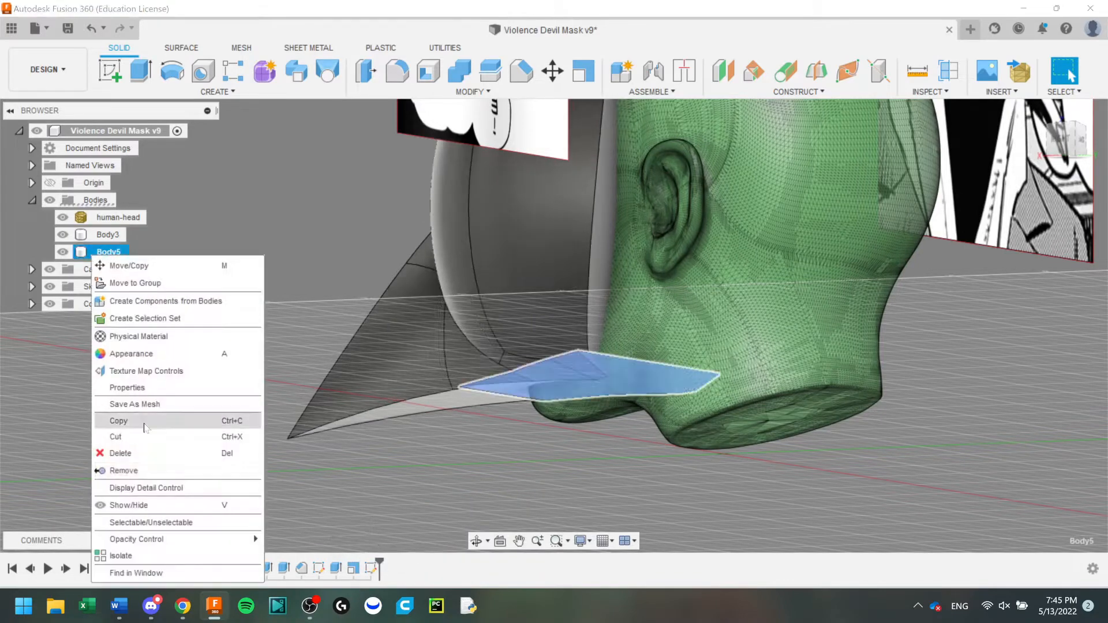
left_click(140, 470)
mouse_move(655, 233)
middle_mouse_down("shift")
mouse_move(565, 237)
mouse_move(548, 248)
mouse_move(462, 425)
mouse_move(645, 311)
middle_mouse_up("shift")
key("ctrl+s")
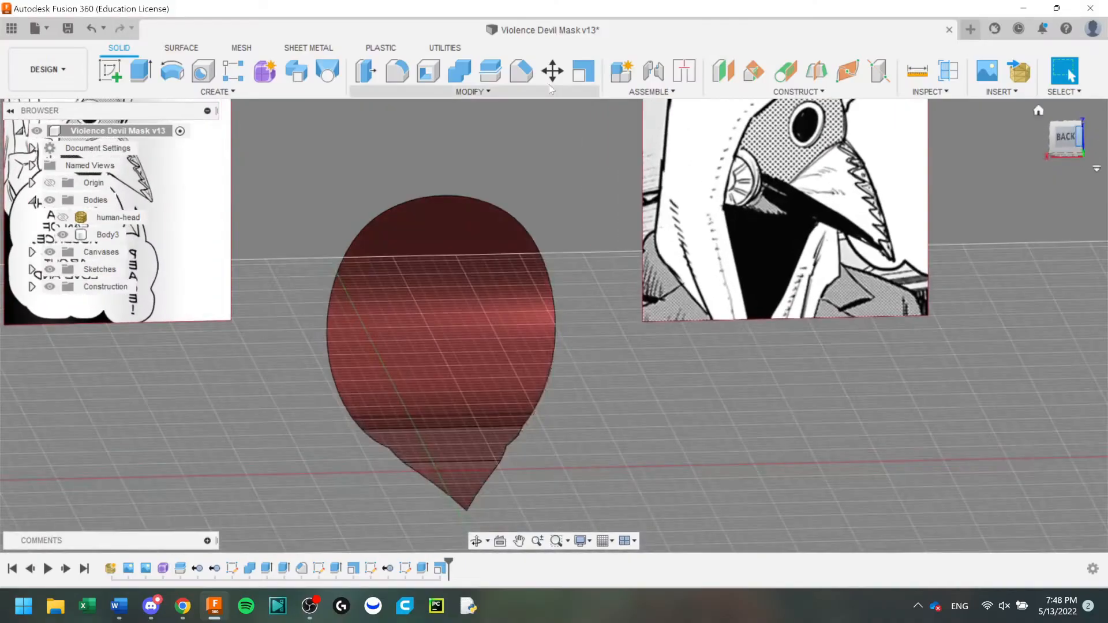
Shell the mask body inward with a 2 mm thickness, opening the rear faces and the flat face under the chin.
left_click(428, 70)
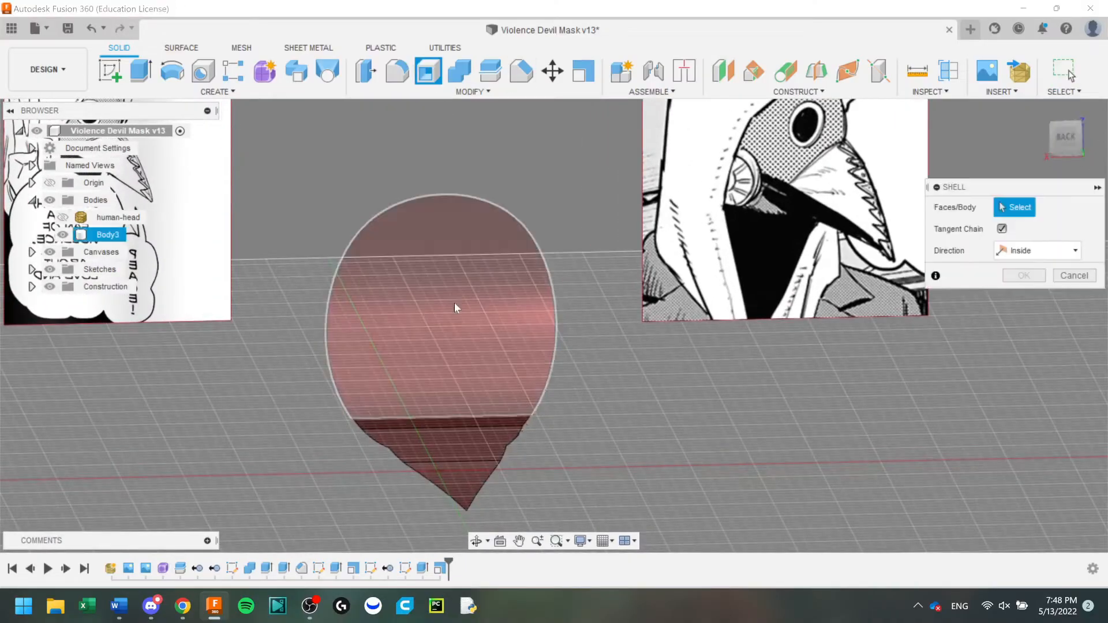
left_click(447, 419)
mouse_move(554, 316)
middle_mouse_down("shift")
mouse_move(728, 319)
mouse_move(564, 487)
middle_mouse_up("shift")
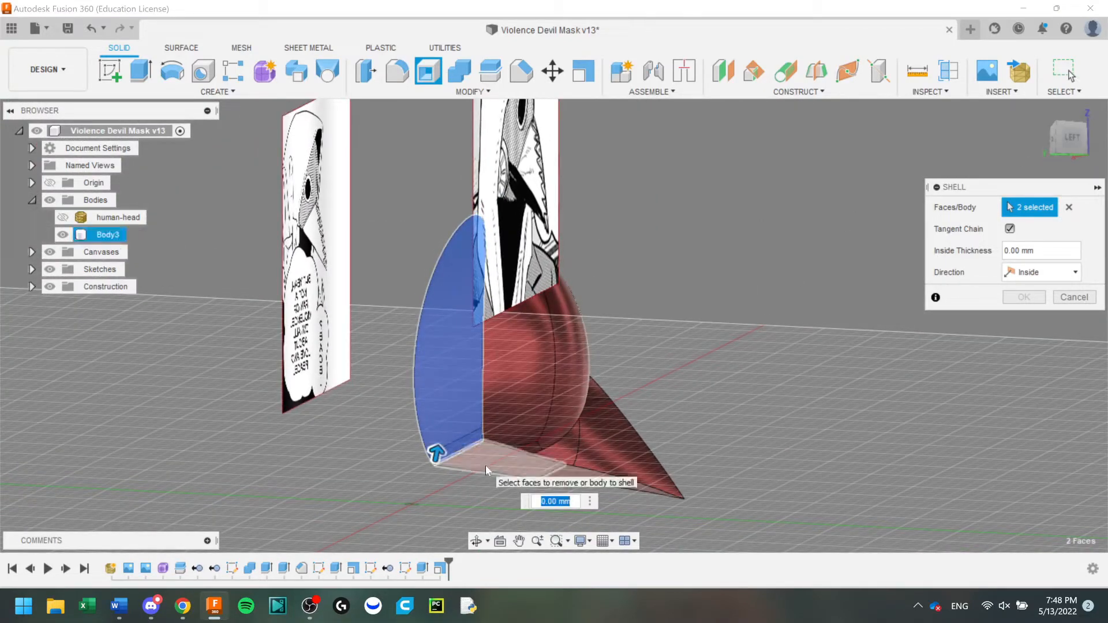
left_click(486, 465)
type("2")
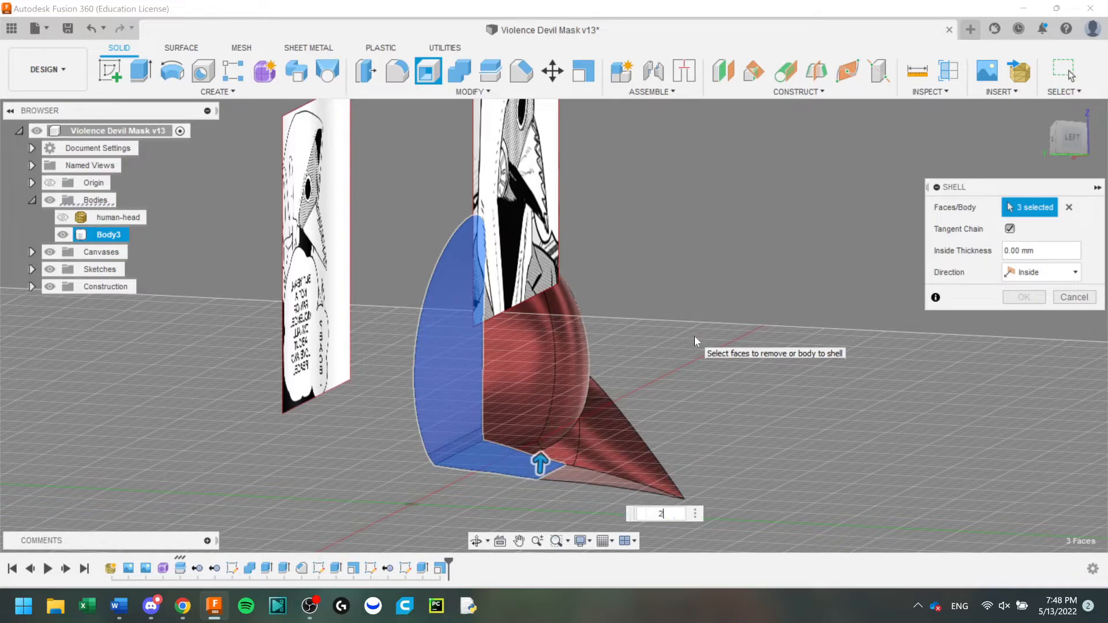
middle_click_drag(823, 261, 750, 265, "shift")
mouse_move(1044, 145)
left_mouse_down()
mouse_move(1080, 167)
mouse_move(1047, 151)
mouse_move(1067, 140)
mouse_move(1083, 162)
mouse_move(1097, 141)
mouse_move(1085, 157)
mouse_move(1064, 143)
left_mouse_up()
left_click(1023, 298)
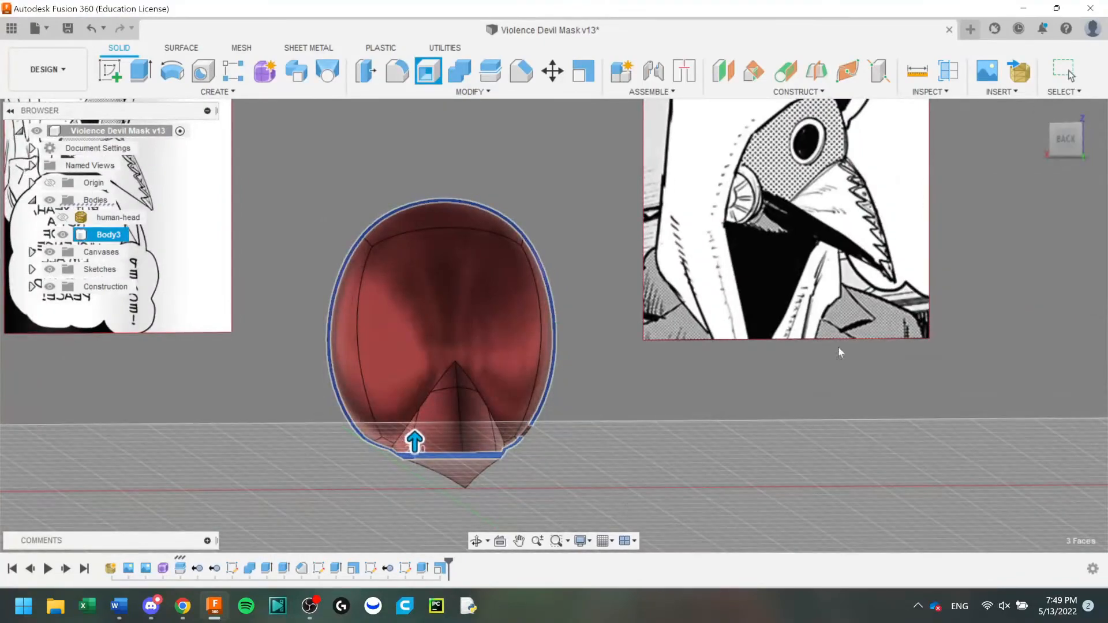
mouse_move(839, 347)
middle_mouse_down("shift")
mouse_move(500, 339)
mouse_move(553, 325)
mouse_move(415, 363)
mouse_move(306, 306)
mouse_move(202, 317)
mouse_move(110, 306)
middle_mouse_up("shift")
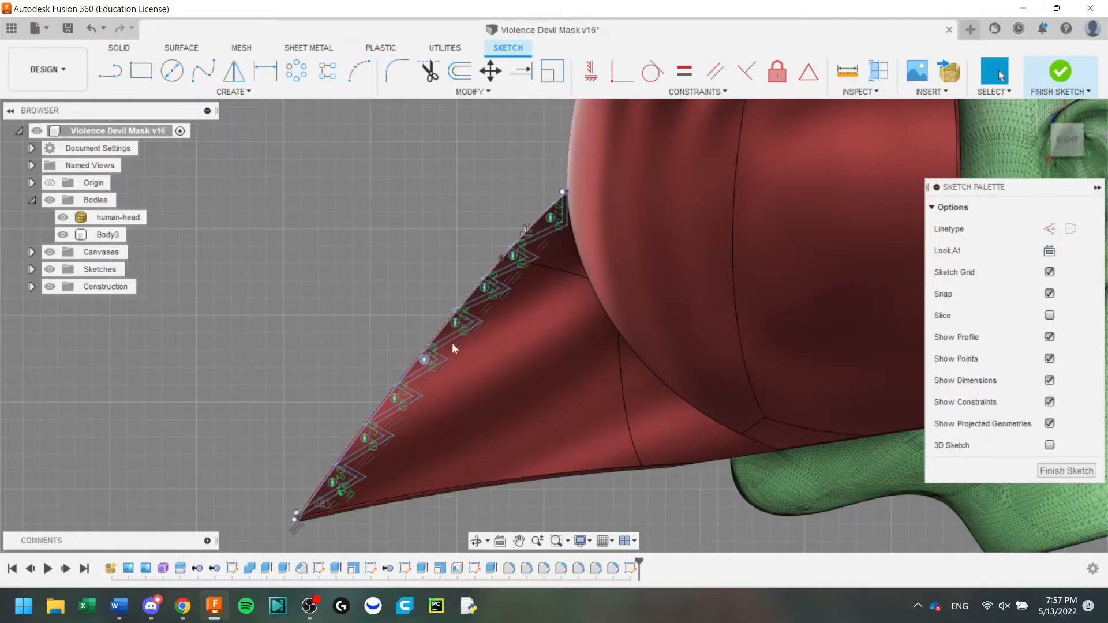
Finish the zigzag tooth sketch and begin an extrusion from the circle in the uppermost tooth, hiding the mask body.
left_click(1045, 473)
left_click(141, 70)
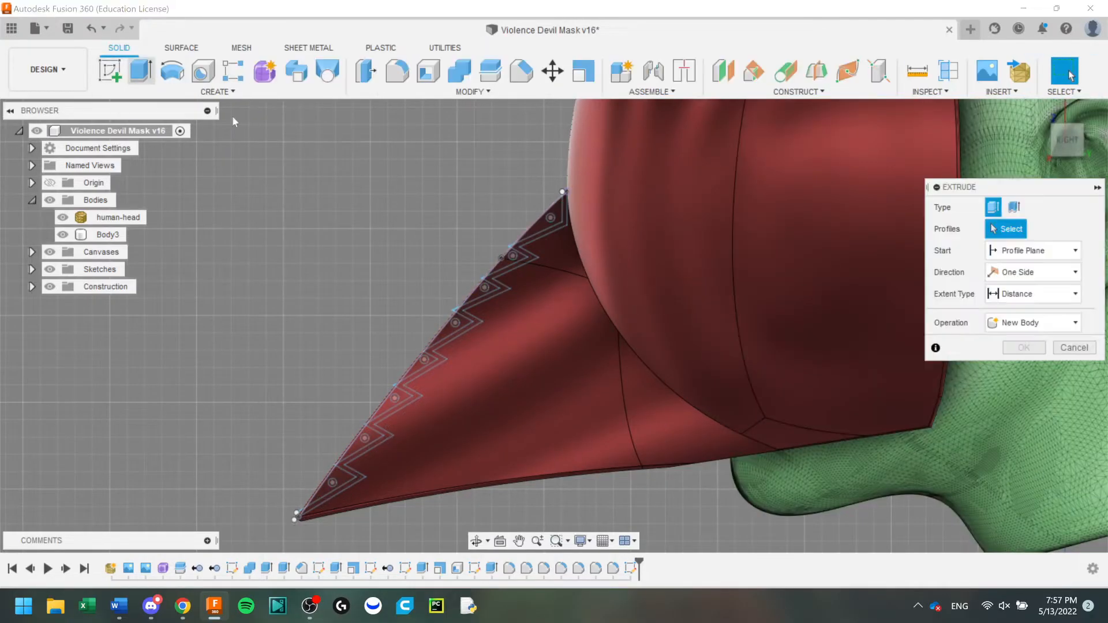
scroll(560, 249, "up", 5)
left_click(577, 245)
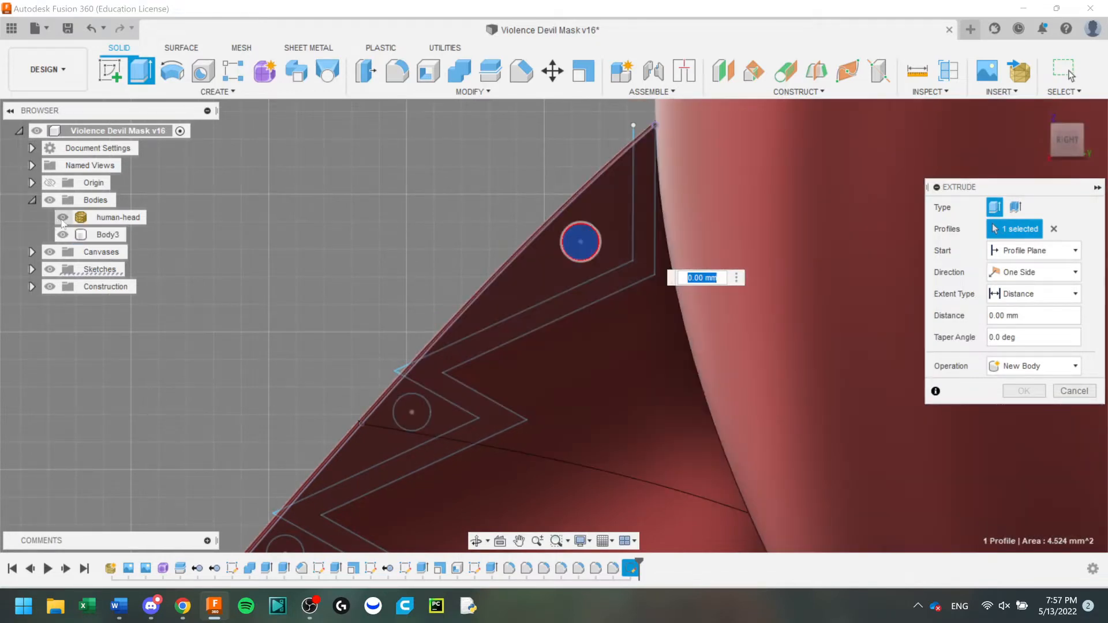
left_click(63, 235)
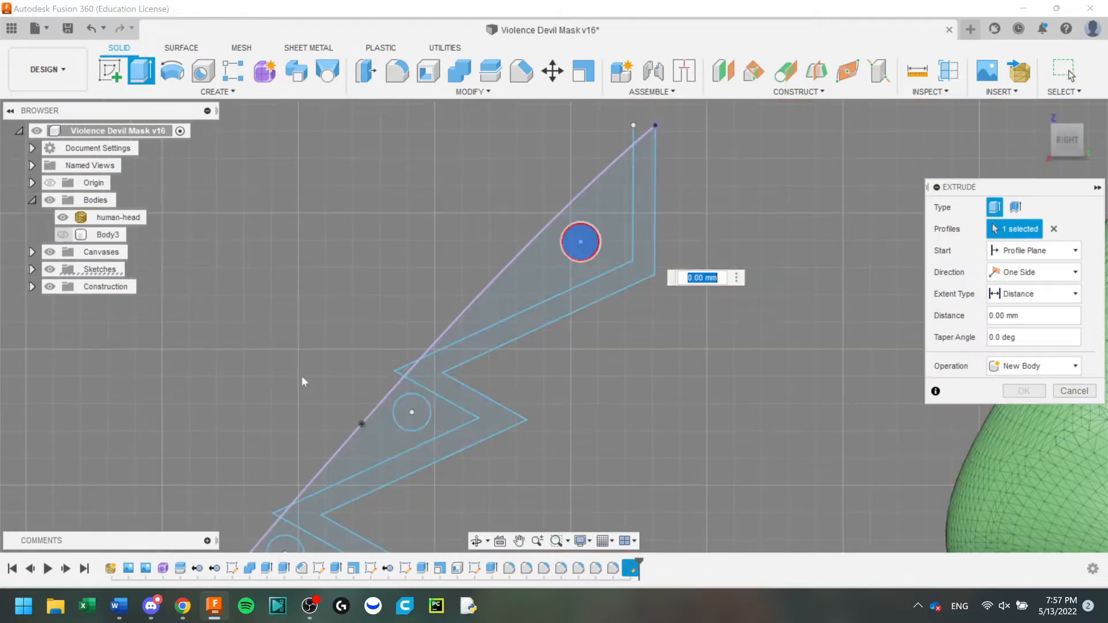
Add the circles in the remaining teeth down the beak edge to the extrusion's profiles.
left_click(409, 414)
middle_click_drag(347, 462, 565, 176)
left_click(376, 416)
middle_click_drag(300, 491, 486, 187)
left_click(417, 292)
middle_click_drag(300, 454, 390, 332)
left_click(376, 343)
middle_click_drag(278, 539, 422, 399)
left_click(326, 441)
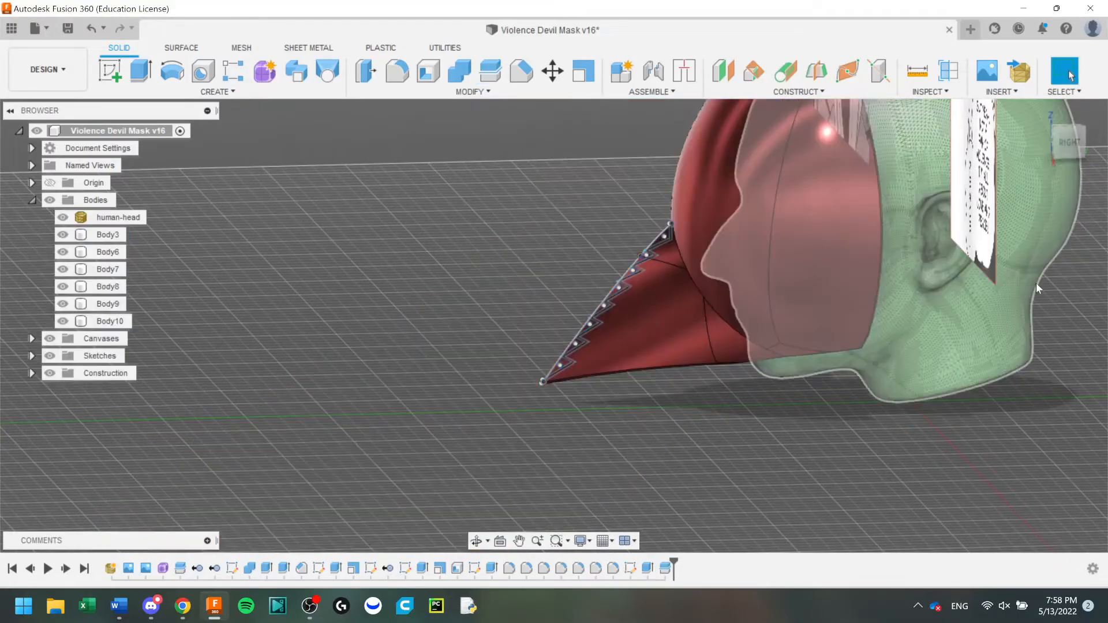
Split the main mask body along the zigzag tooth outline sketched on the beak.
left_click(490, 71)
left_click(629, 348)
scroll(609, 325, "up", 3)
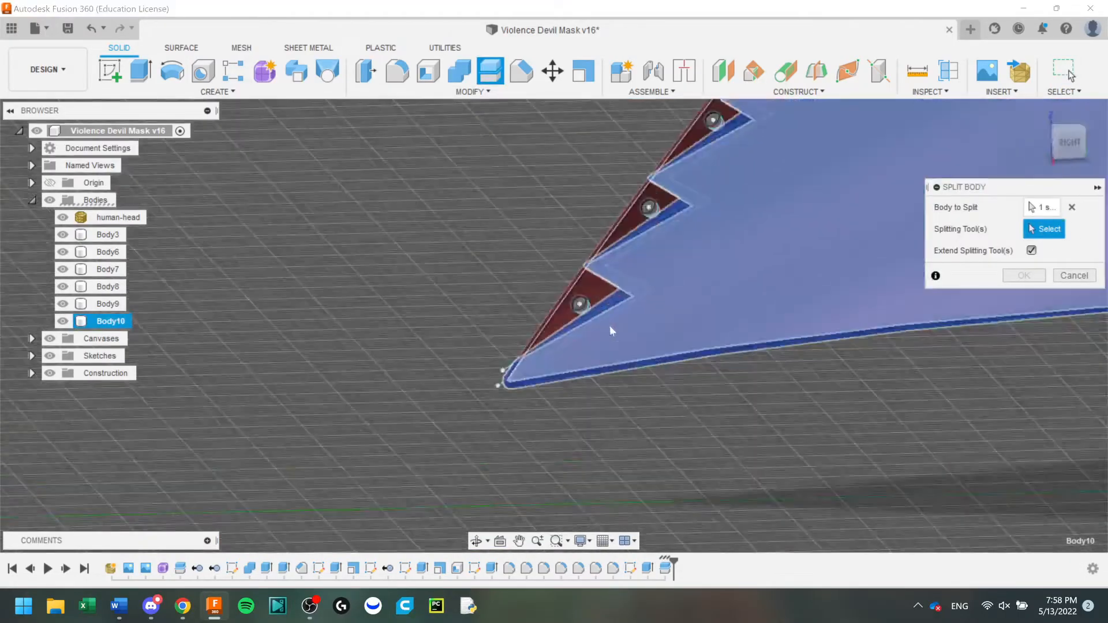
left_click(620, 309)
scroll(621, 309, "down", 3)
middle_click_drag(555, 348, 529, 420)
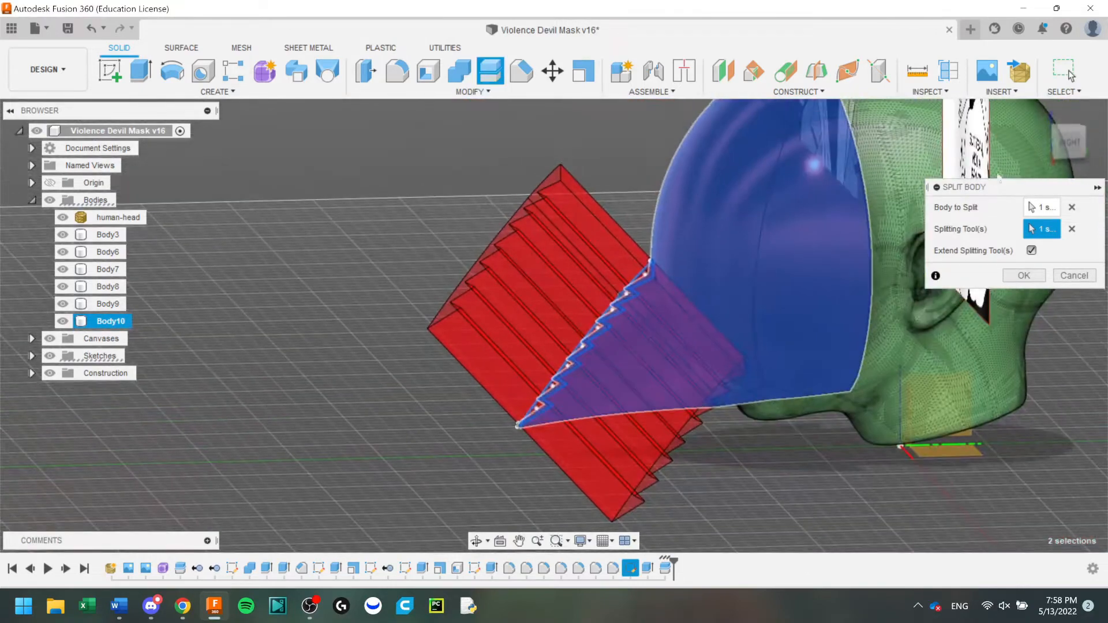
left_click(1034, 278)
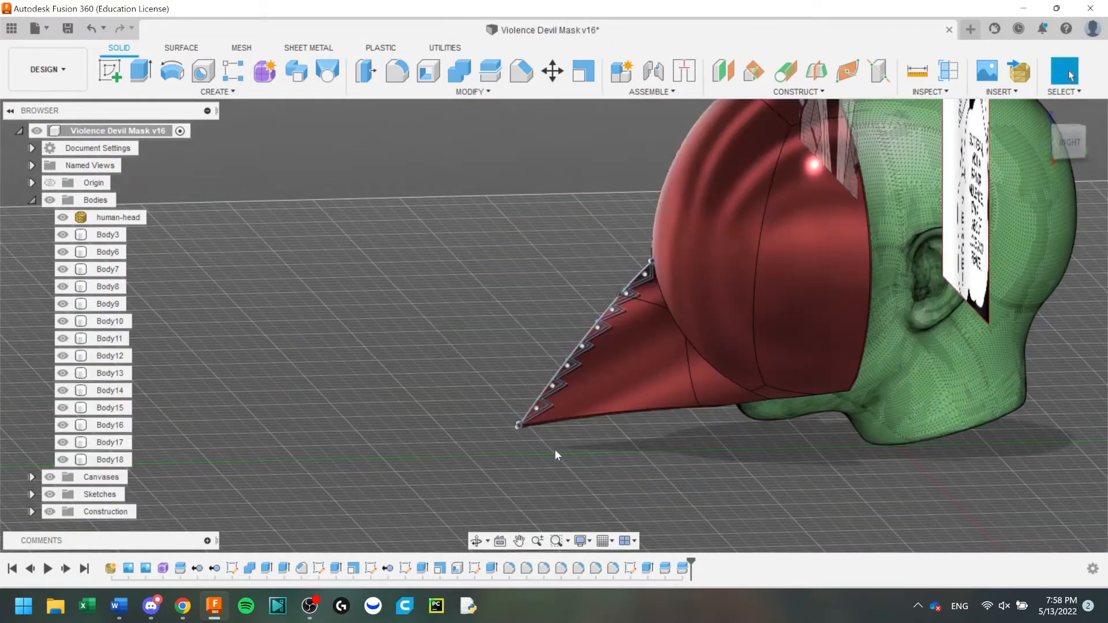
Hide the main mask body so that only the split tooth pieces are shown in front of the head.
left_click(692, 238)
key("v")
scroll(650, 269, "up", 5)
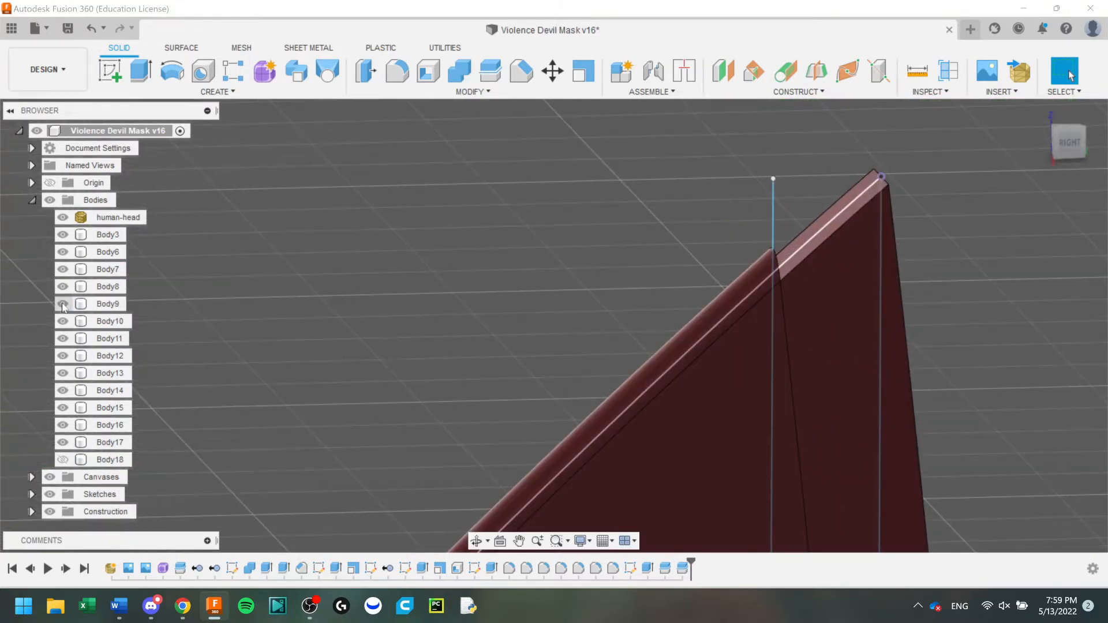
Hide the zigzag tooth sketch and save the design.
scroll(361, 304, "down", 5)
left_click(32, 495)
scroll(32, 498, "down", 4)
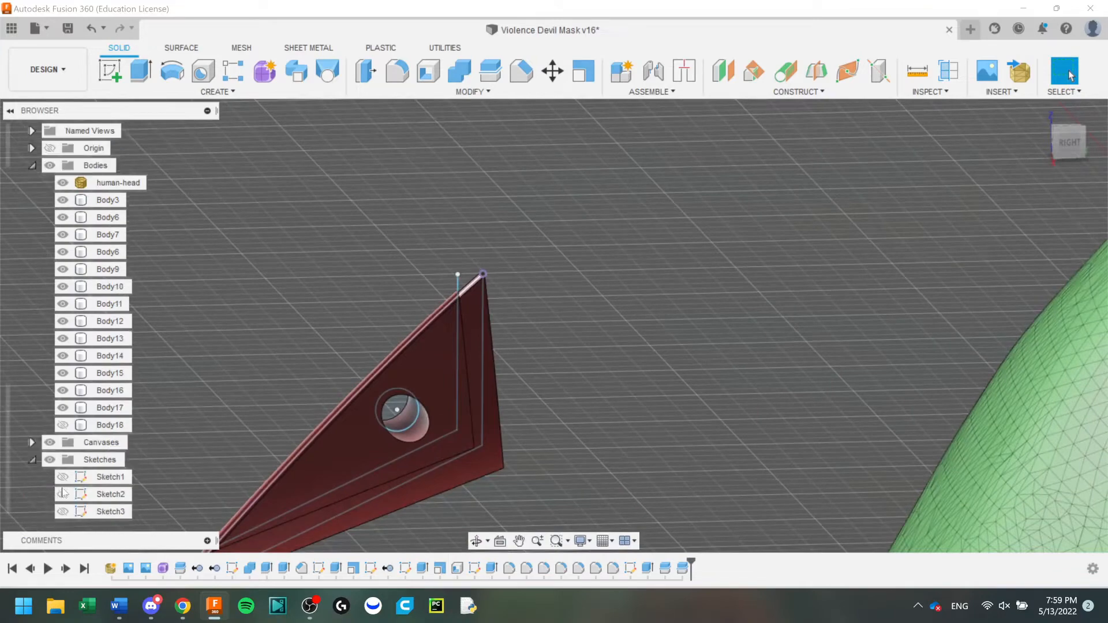
left_click(63, 495)
left_click(32, 357)
key("ctrl+s")
key("Return")
Stretch the combined teeth body sideways with a non-uniform scale of about 1.044 in X, working from the front view.
scroll(545, 310, "down", 4)
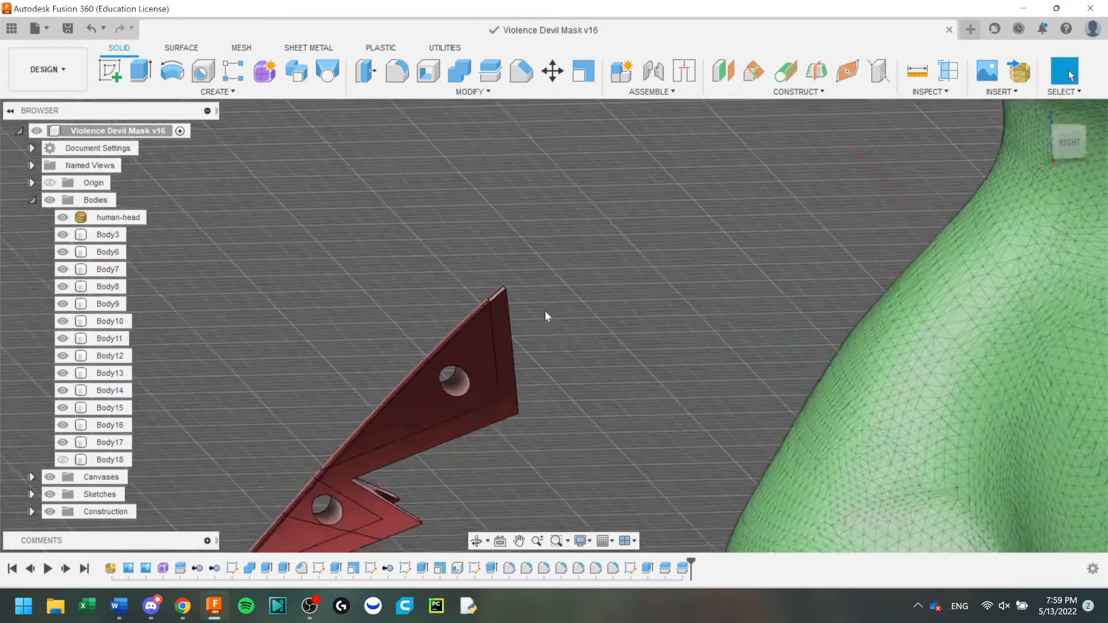
scroll(445, 384, "up", 5)
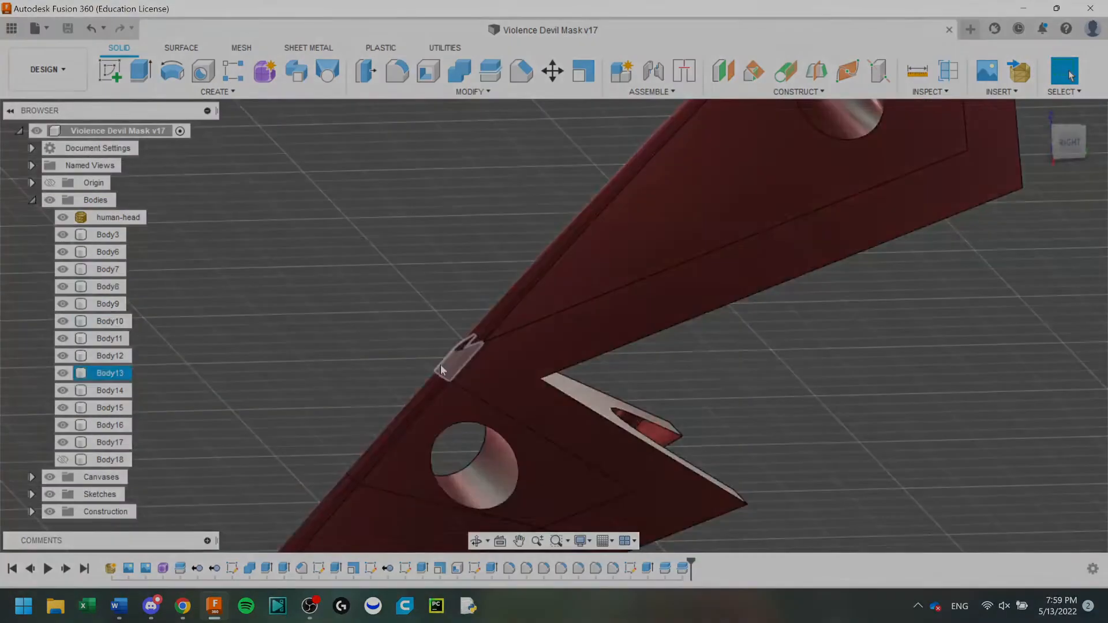
left_click(1055, 149)
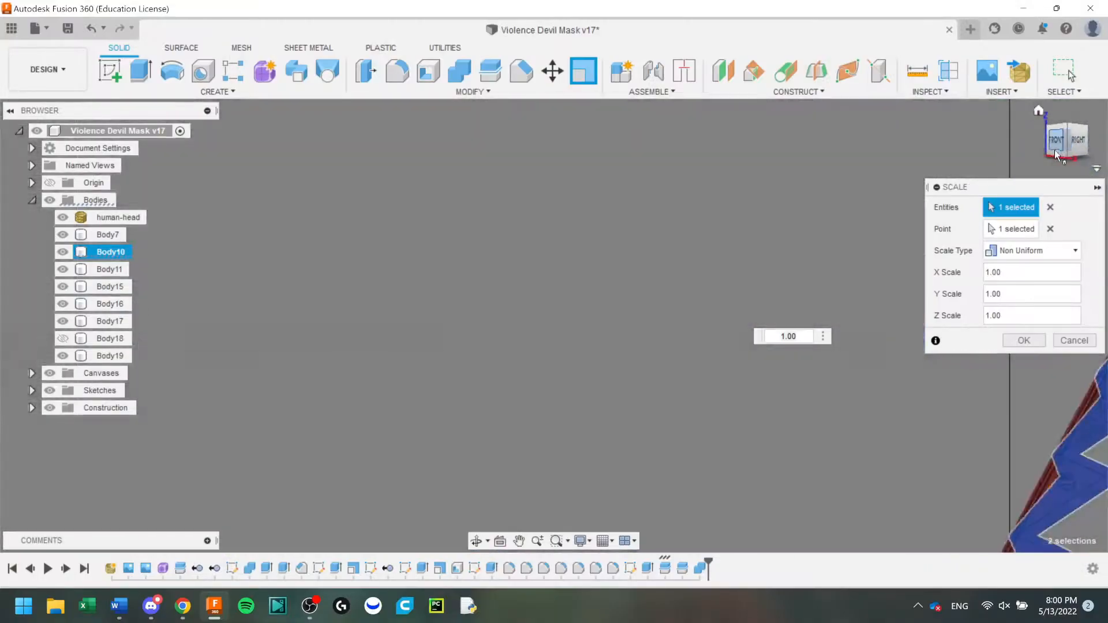
left_click(1055, 150)
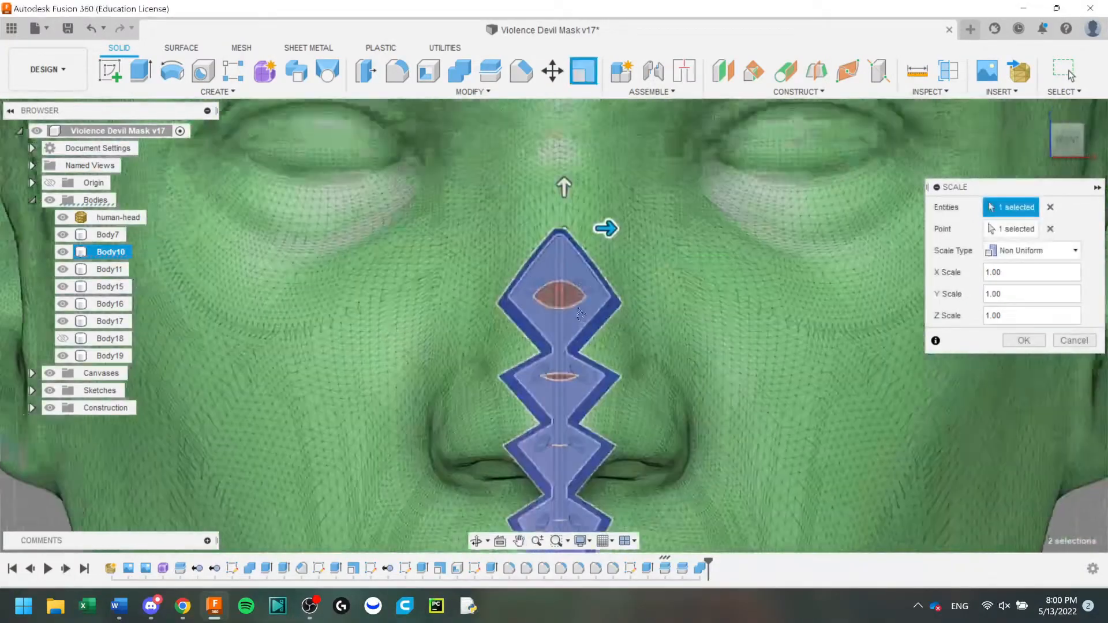
middle_click_drag(581, 314, 572, 389)
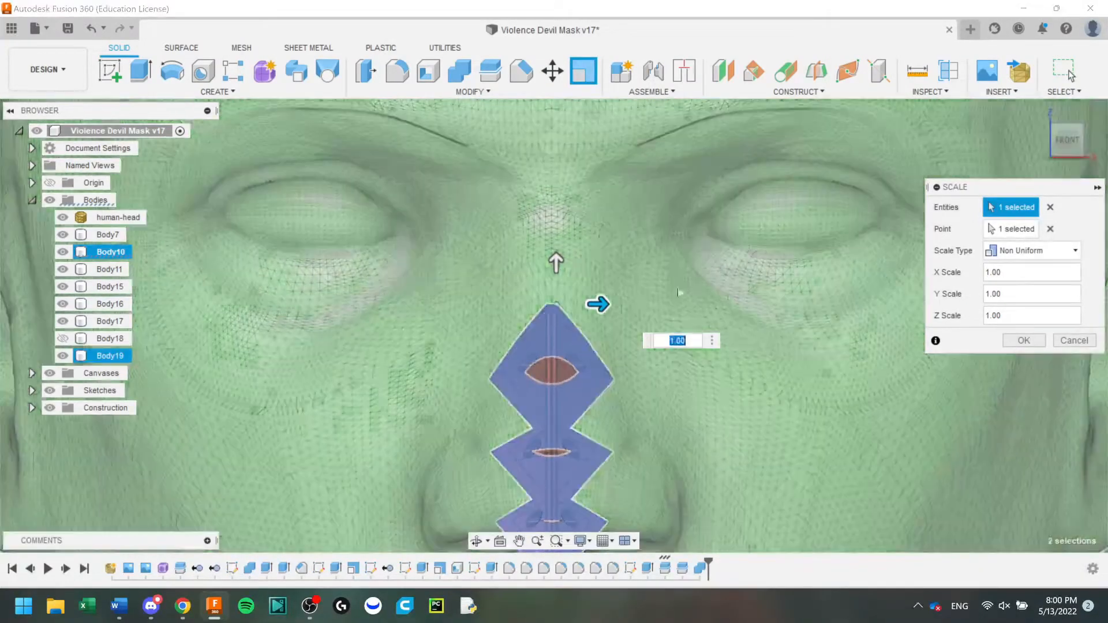
scroll(539, 283, "down", 3)
scroll(552, 288, "up", 6)
left_click_drag(570, 305, 572, 304)
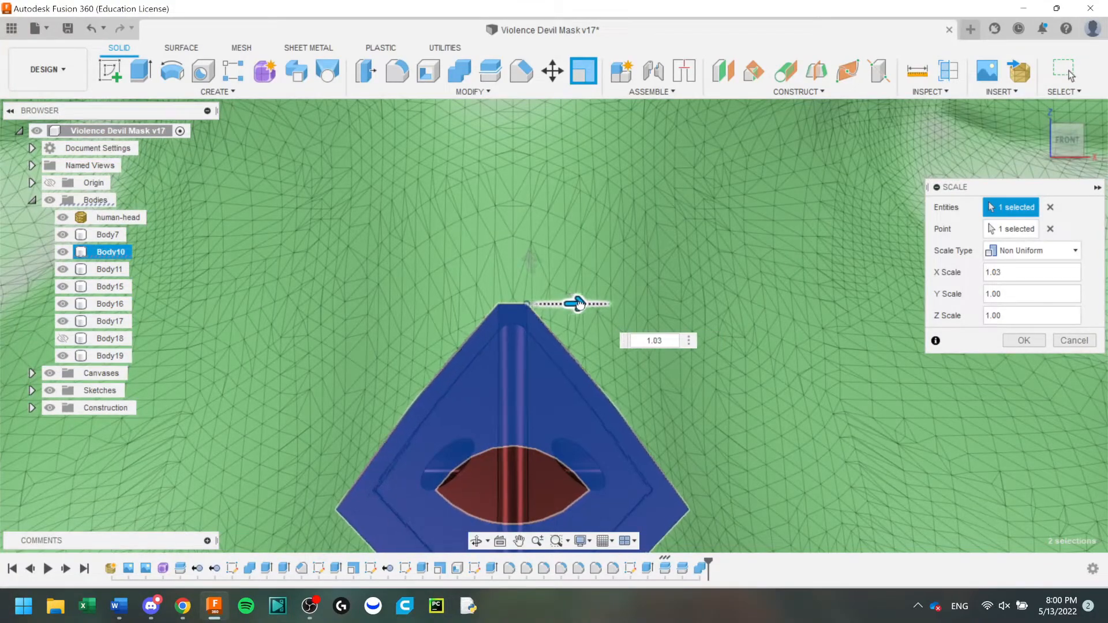
left_click_drag(582, 304, 582, 305)
Show the main mask body again and compare the teeth's width with the beak from above.
scroll(569, 407, "down", 6)
middle_click_drag(560, 537, 586, 421)
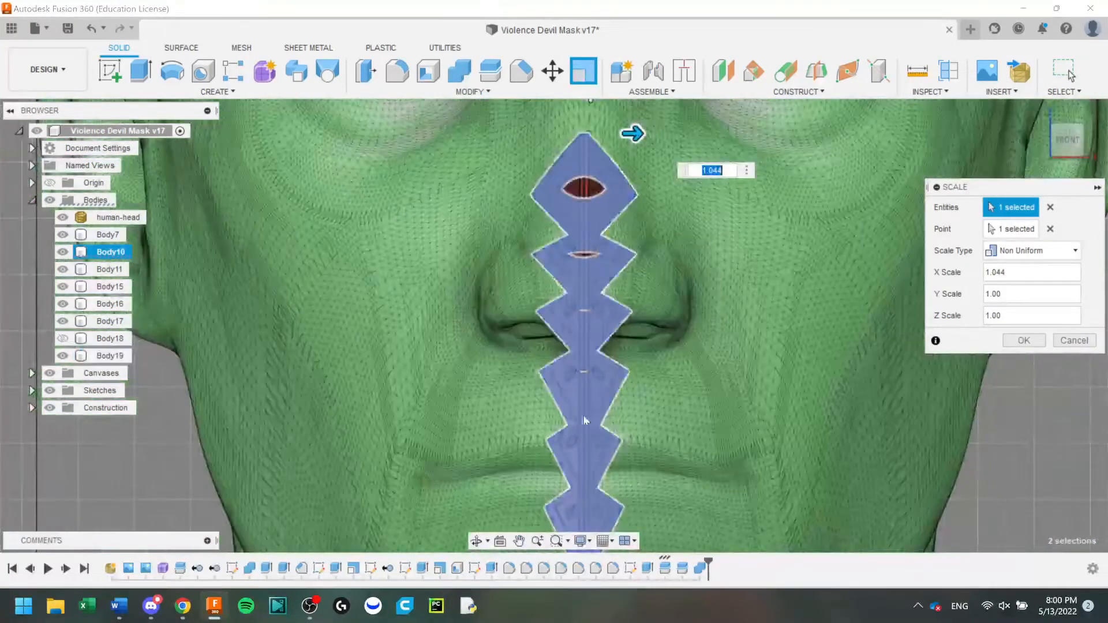
scroll(587, 421, "up", 4)
scroll(722, 428, "down", 4)
middle_click_drag(687, 540, 583, 300)
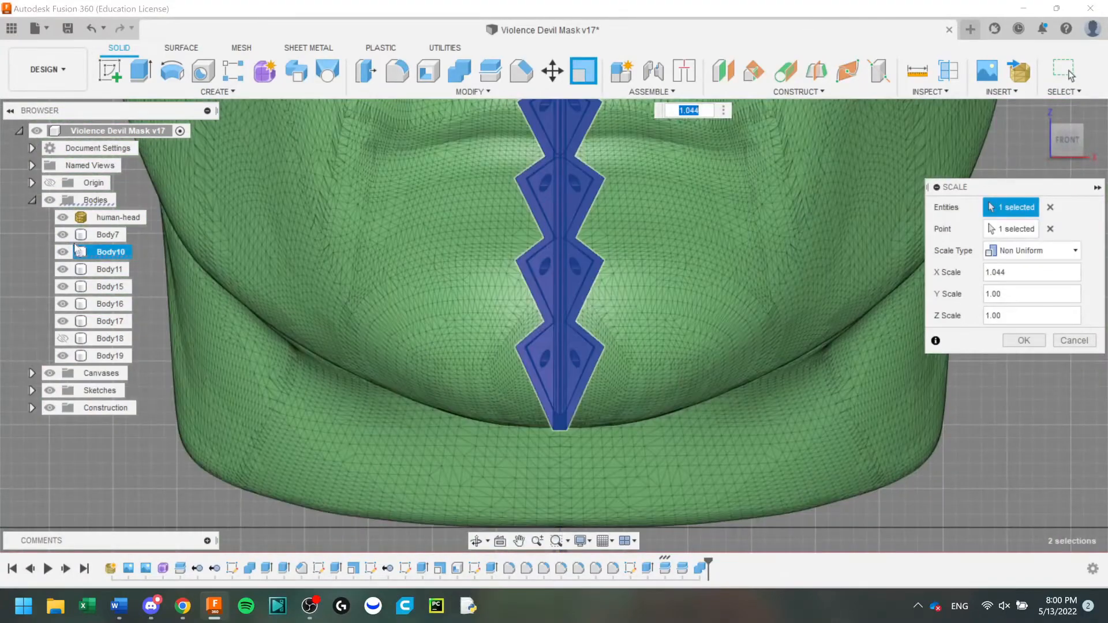
left_click(62, 339)
left_click_drag(1069, 149, 1044, 120)
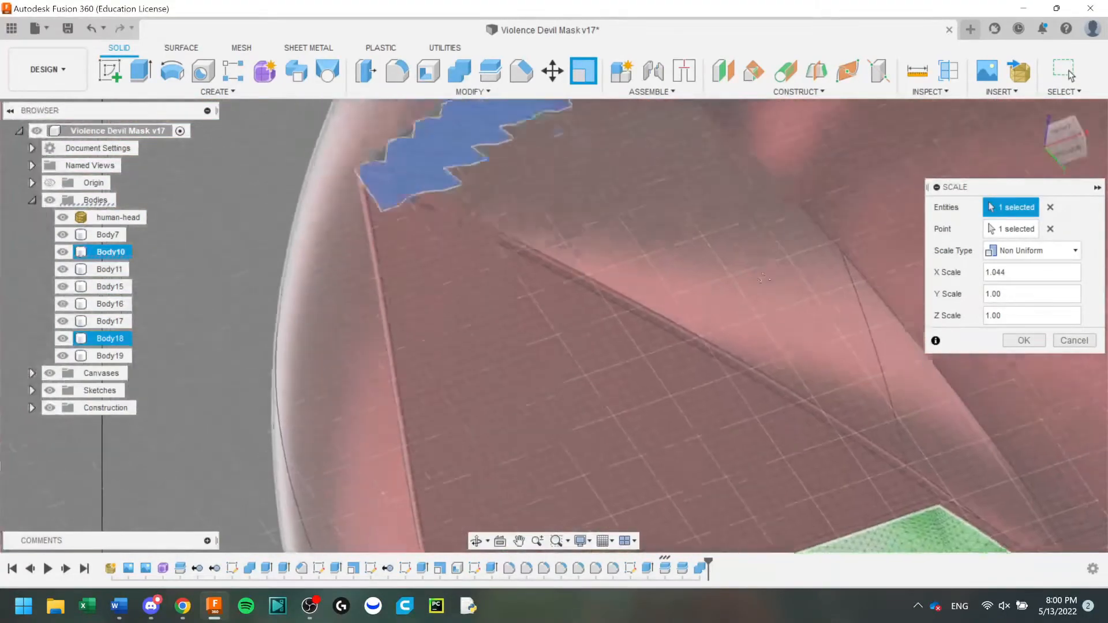
middle_click_drag(842, 134, 844, 313)
left_click_drag(1069, 143, 1011, 185)
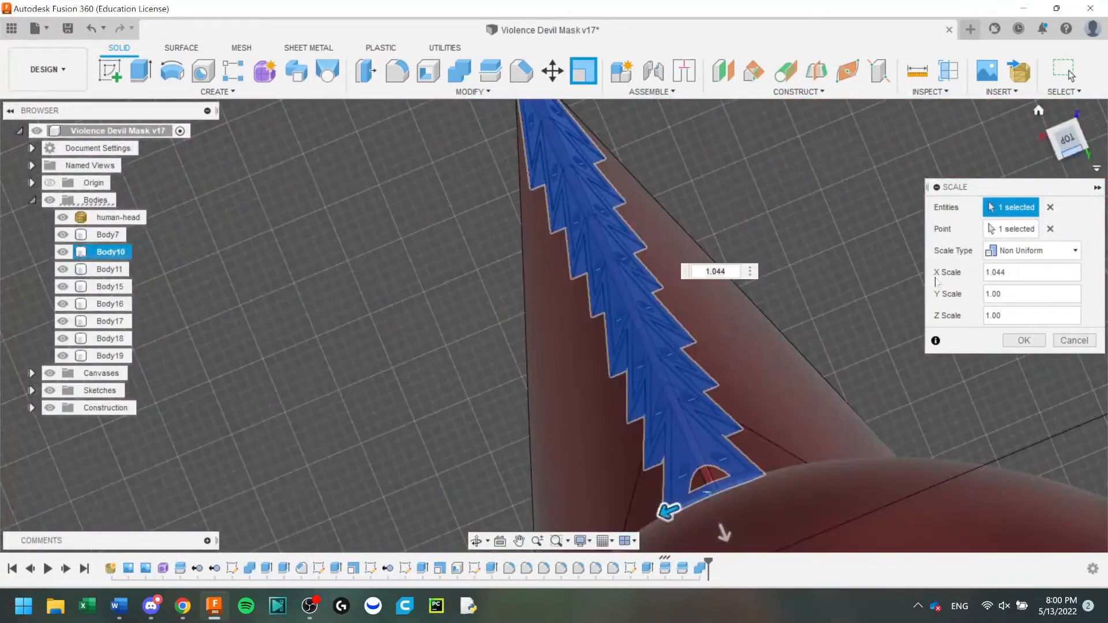
Widen the teeth to an X scale of about 1.10, apply the non-uniform scale, and save the design.
middle_click_drag(637, 515, 538, 388)
scroll(539, 387, "up", 4)
left_click_drag(621, 372, 614, 375)
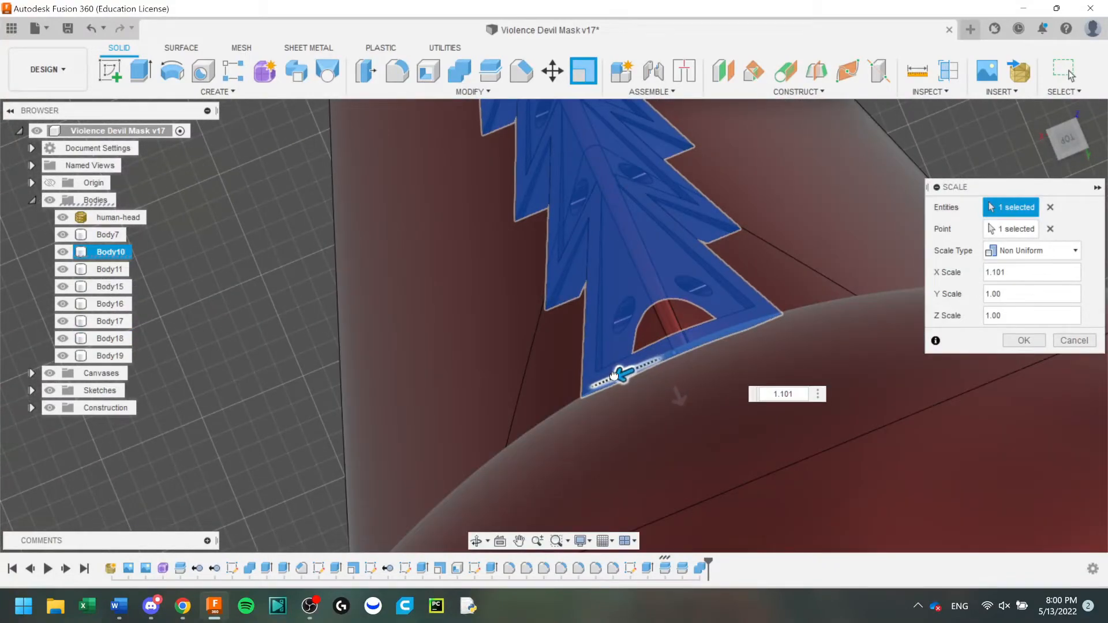
scroll(619, 367, "down", 4)
middle_click_drag(629, 352, 650, 517)
left_click(1024, 340)
key("ctrl+s")
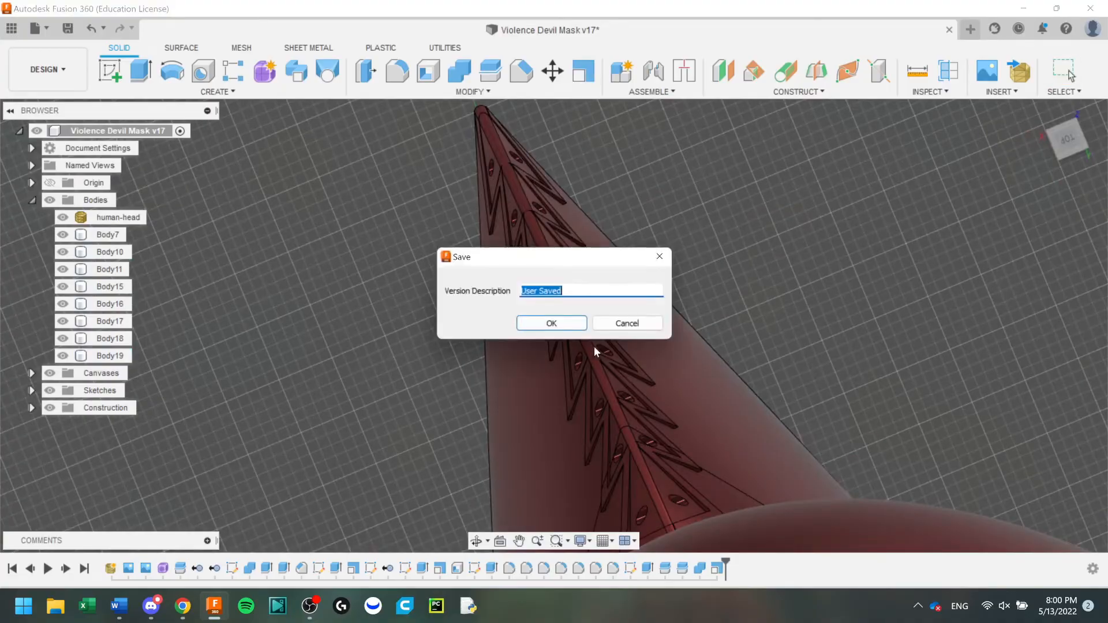
key("Return")
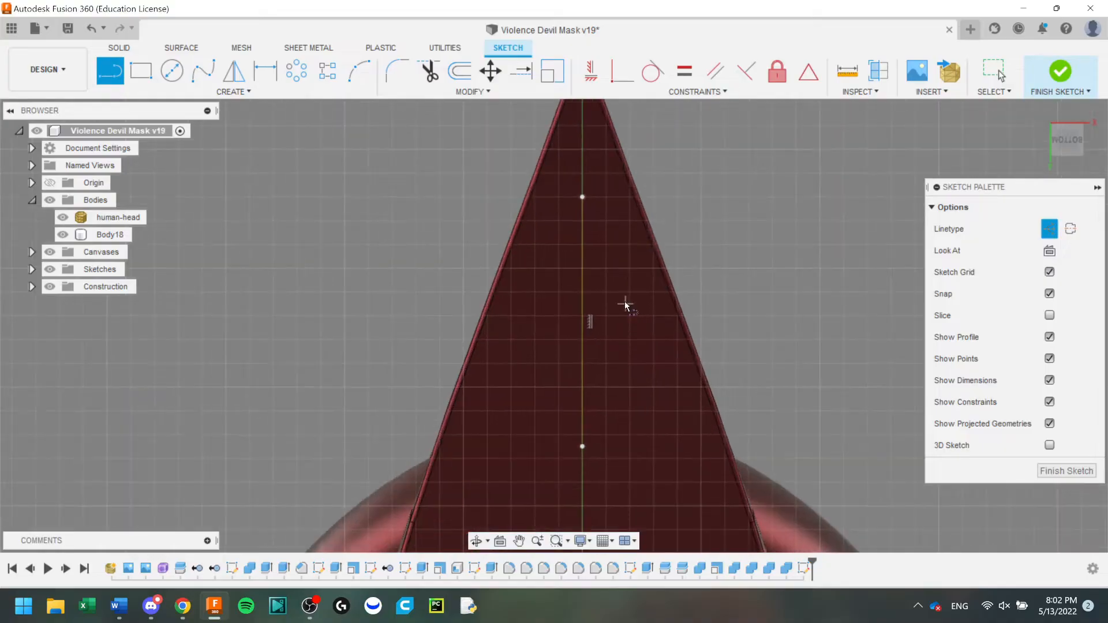
Sketch two circles about 6 mm in diameter on the beak's underside, one centred on the centre line and trimmed to a half circle.
key("c")
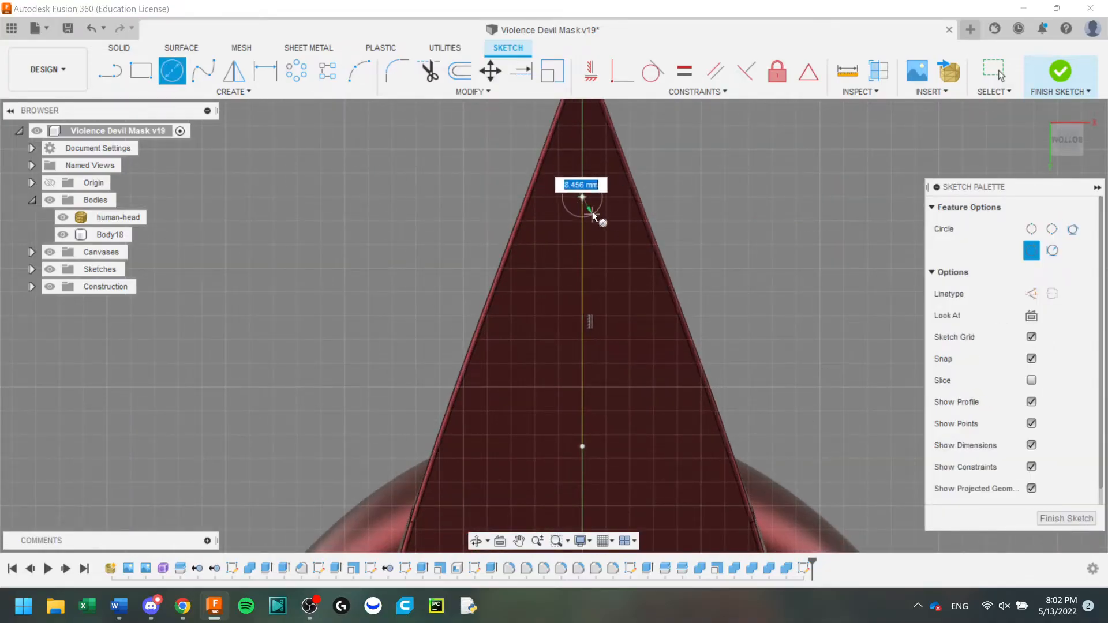
left_click(548, 245)
left_click(563, 251)
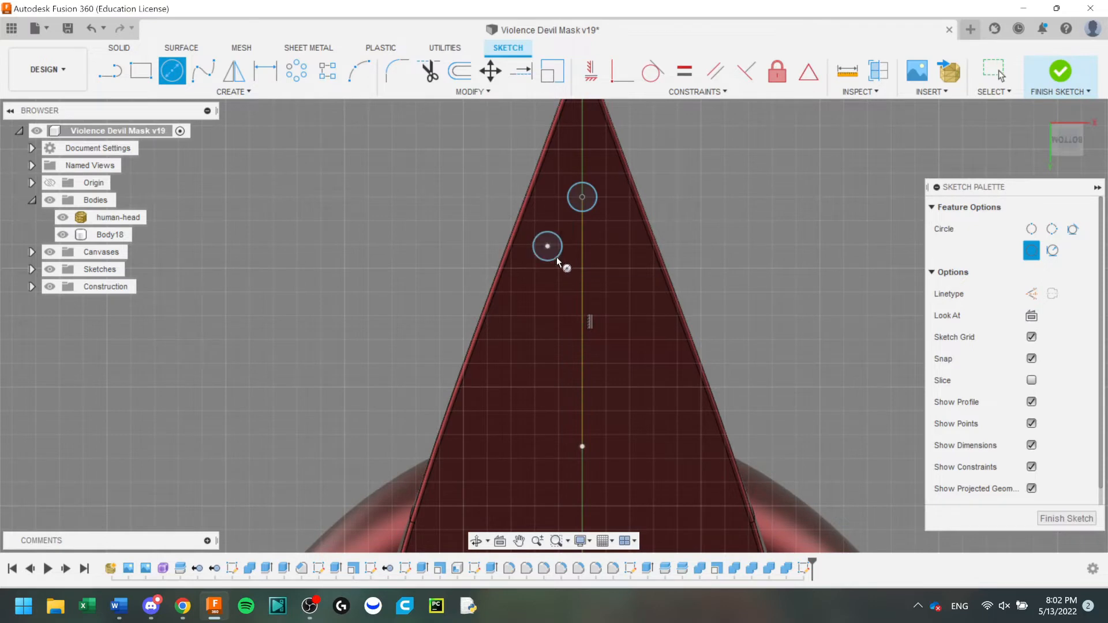
scroll(574, 267, "up", 1)
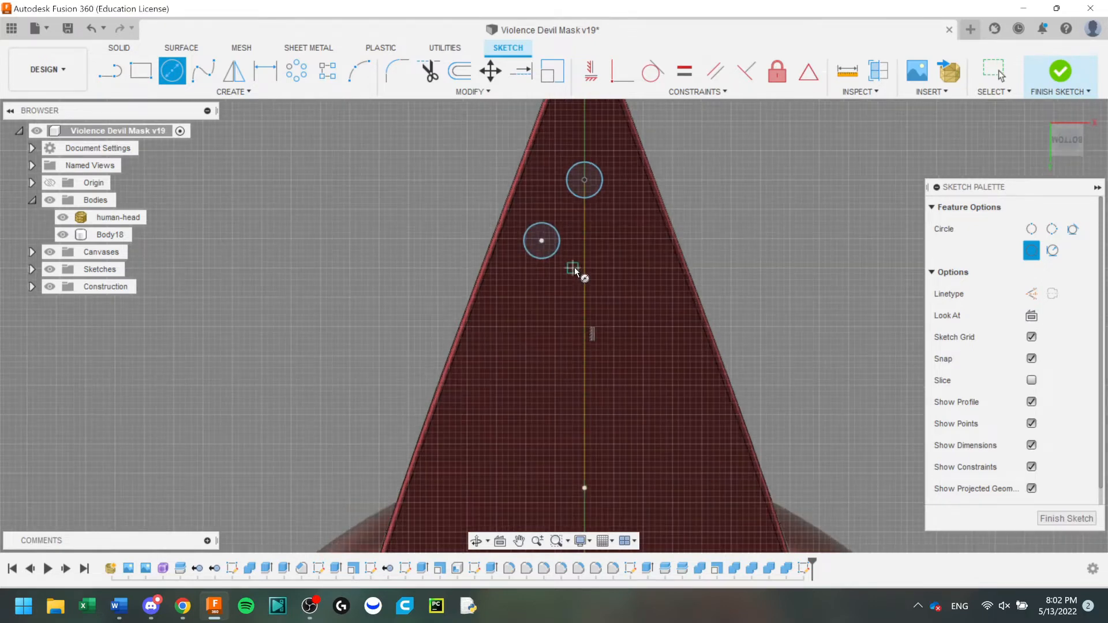
left_click(432, 81)
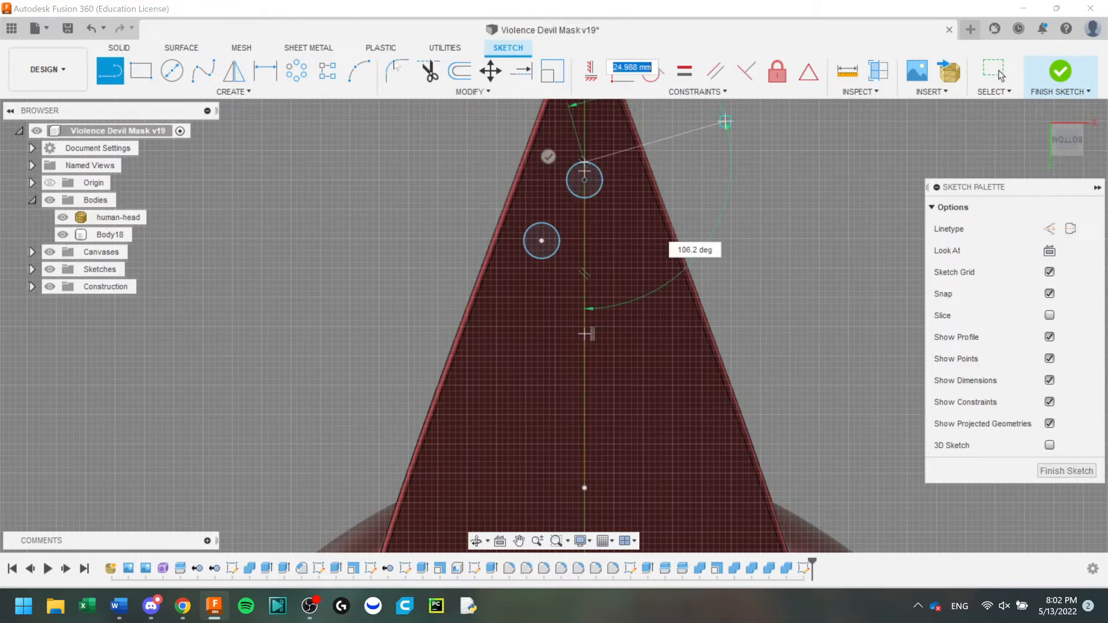
left_click(605, 184)
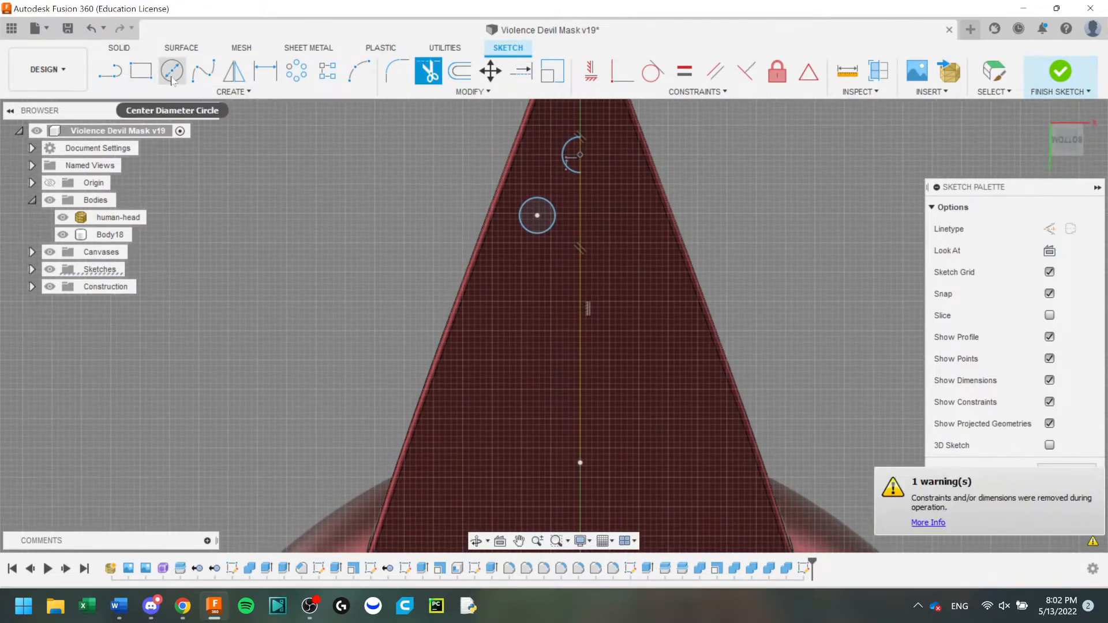
Draw a horizontal construction line from the centre line's midpoint and mirror the circle and half circle across it.
key("l")
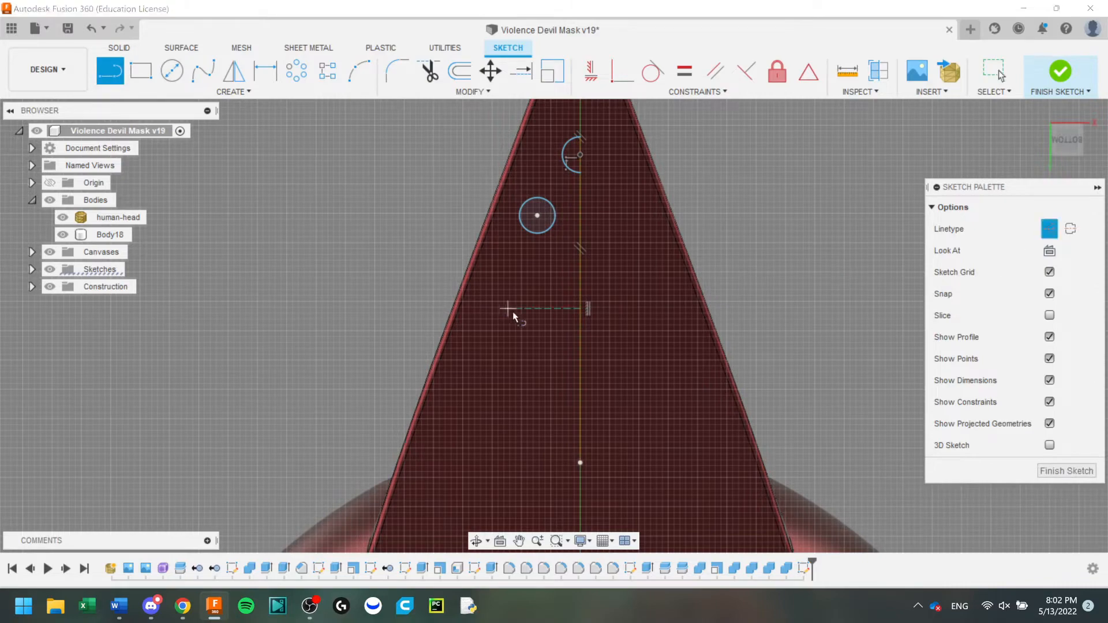
left_click(229, 79)
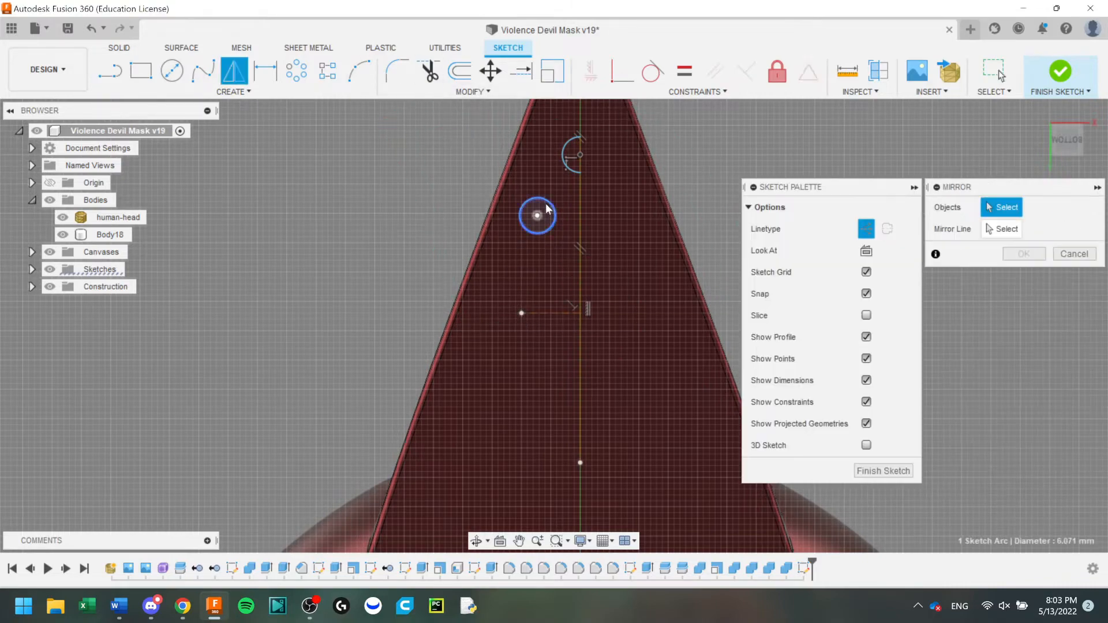
left_click(554, 313)
left_click(1024, 254)
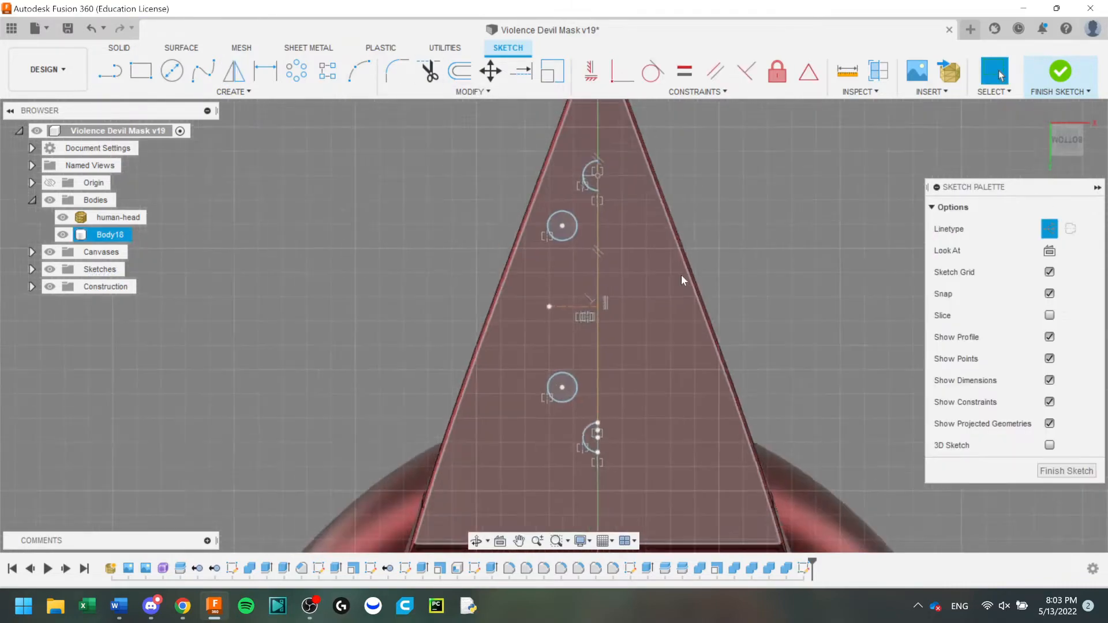
Join the circles with vertical lines about 33 mm long and the half circles with a 54 mm line, trimming the inner arcs into slot outlines.
left_click(119, 77)
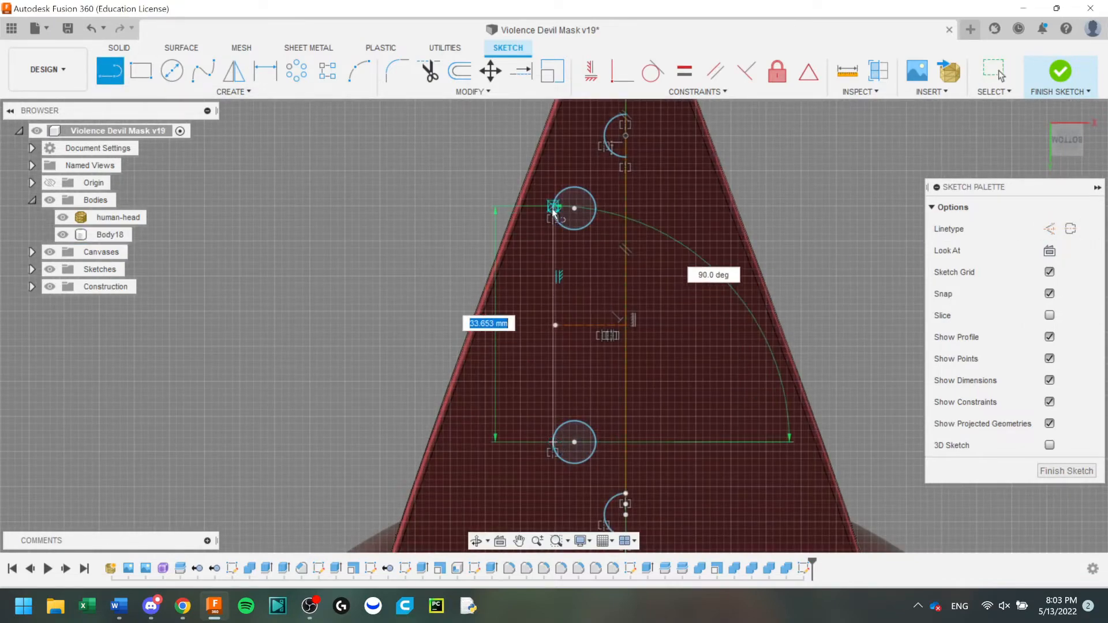
left_click(596, 441)
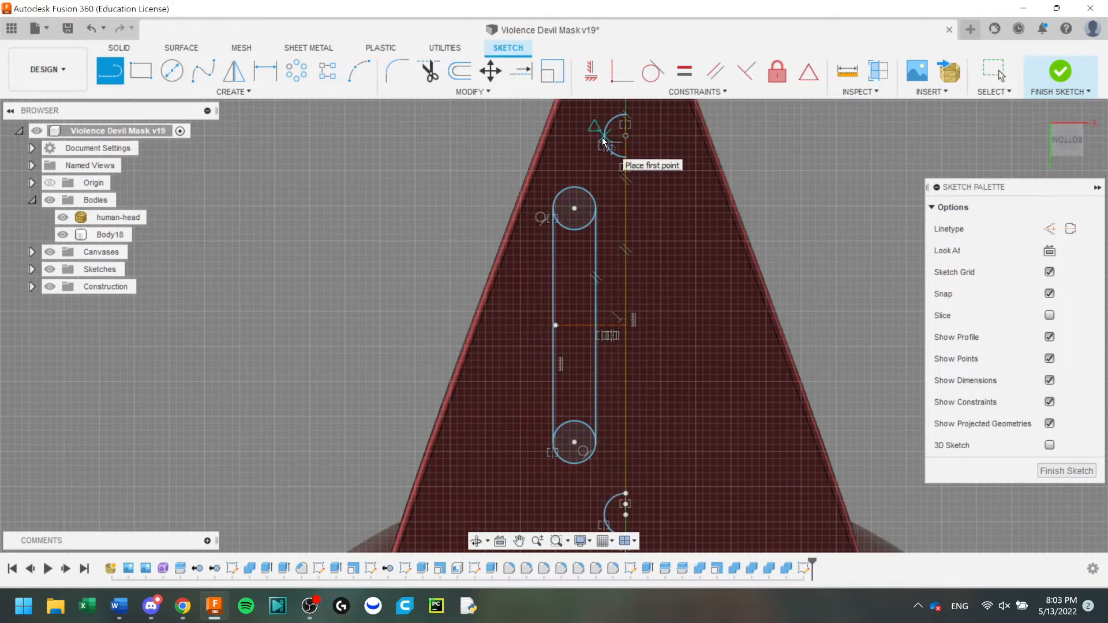
left_click(604, 137)
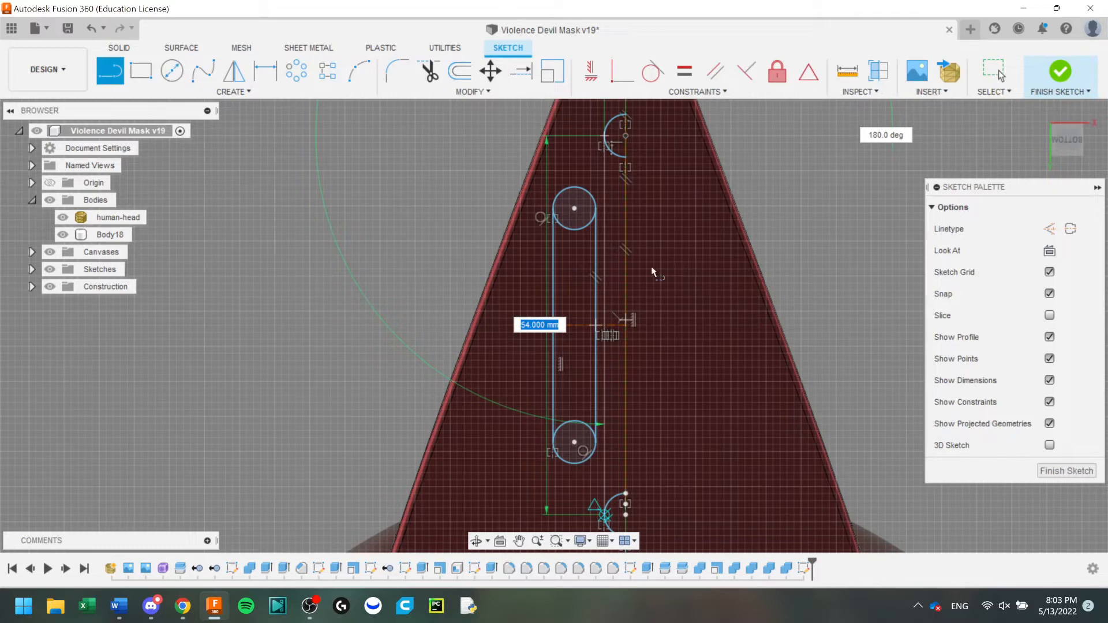
key("Return")
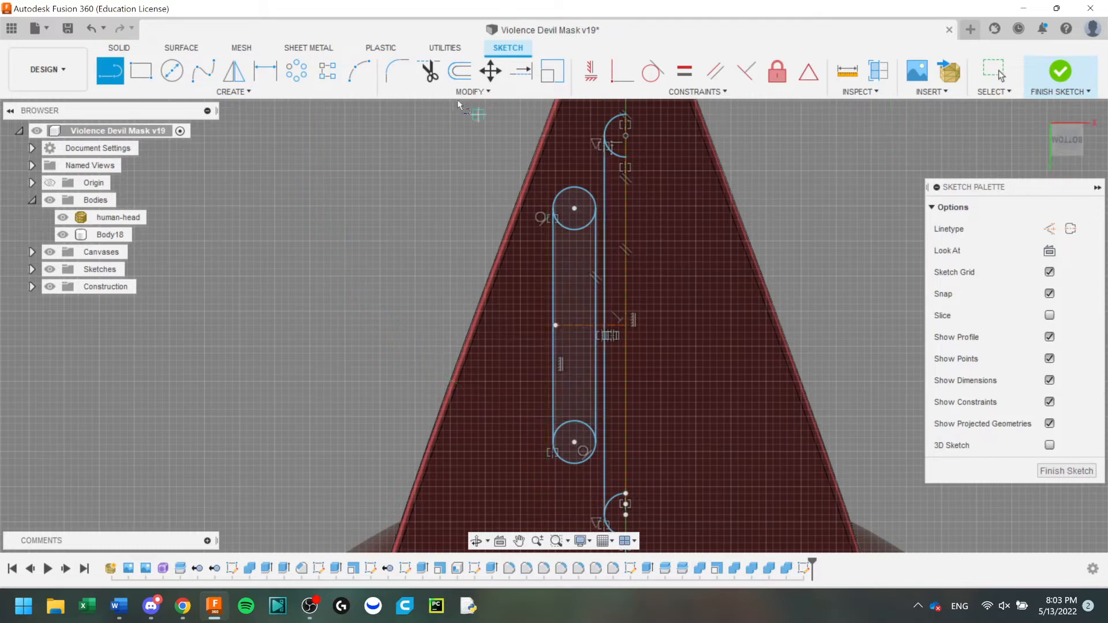
left_click(616, 158)
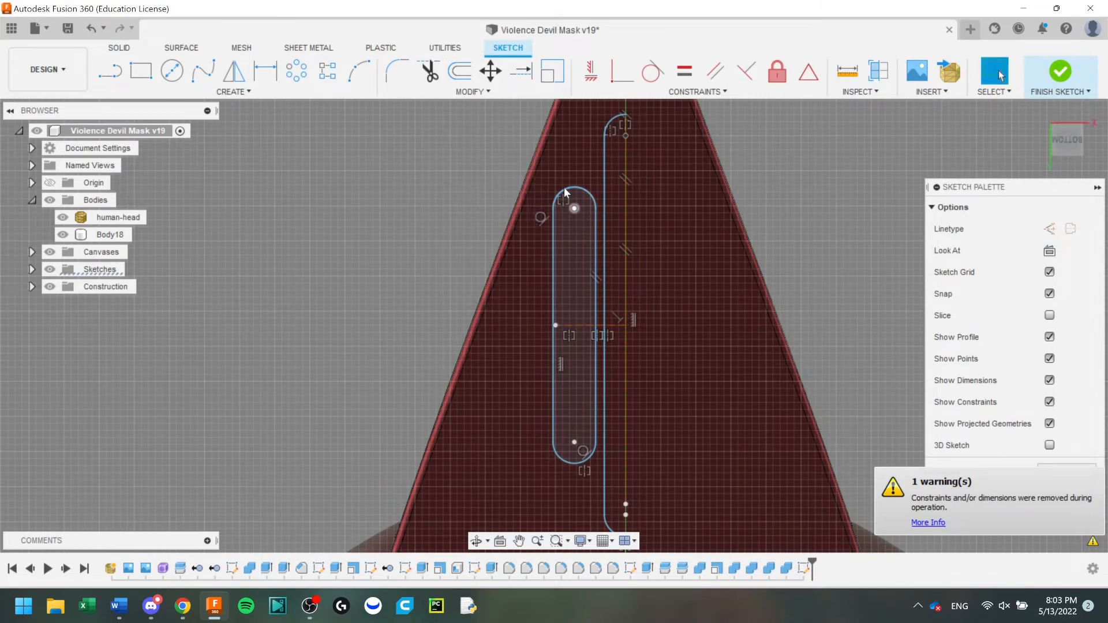
Move the left slot outline about 12.1 mm toward the beak's base and 4.1 mm outward, tilting it slightly to follow the beak's edge.
key("Escape")
double_click(564, 188)
key("m")
left_click_drag(592, 460, 578, 489)
scroll(623, 350, "down", 3)
middle_click_drag(638, 342, 613, 284)
left_click_drag(555, 446, 549, 447)
left_click_drag(573, 391, 549, 448)
key("Return")
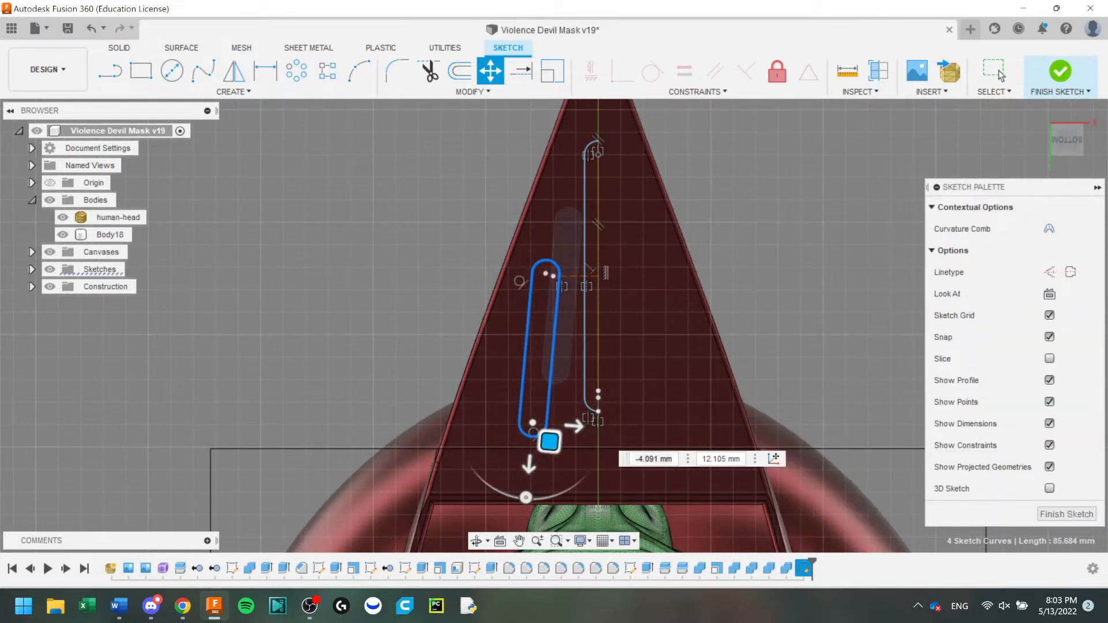
Mirror the tilted slot and the half slot outline across the beak's centre line, and finish the sketch.
left_click(234, 87)
left_click(541, 267)
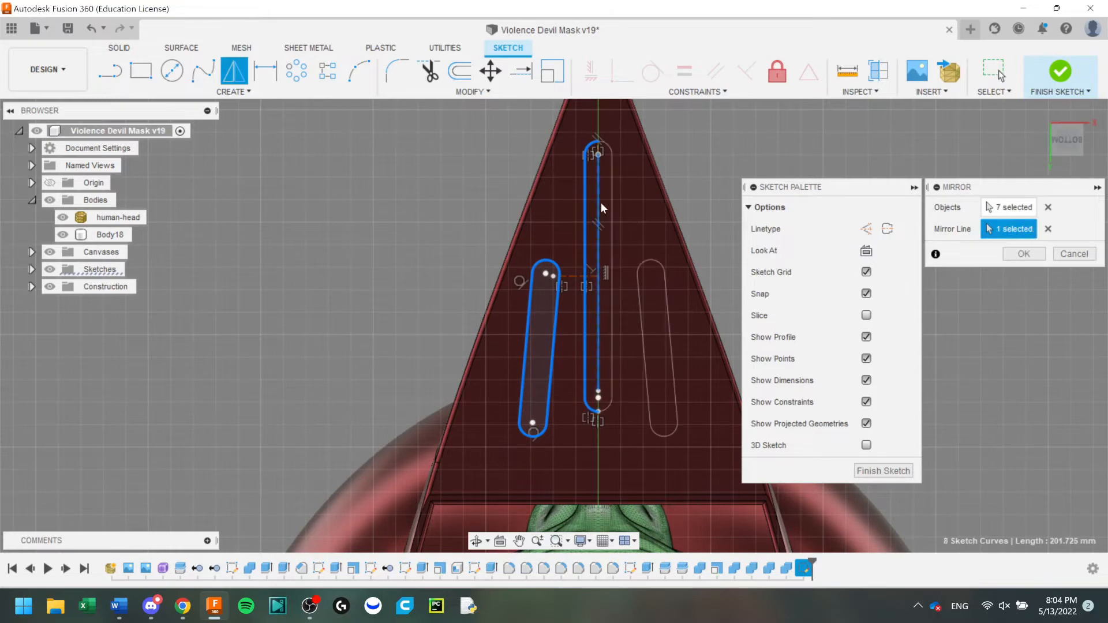
left_click(1021, 254)
left_click(1061, 71)
Extrude the three slot profiles 40 mm as a cut into the beak's underside, and save the design.
key("e")
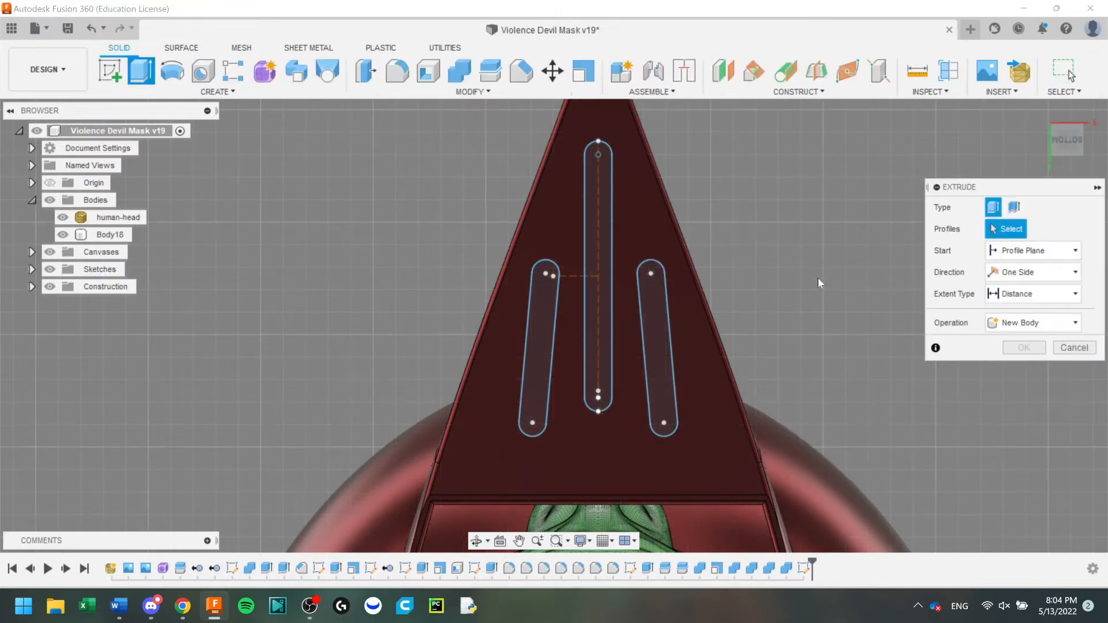
middle_click_drag(820, 283, 560, 460, "shift")
left_click(563, 462)
left_click(612, 416)
left_click(675, 421)
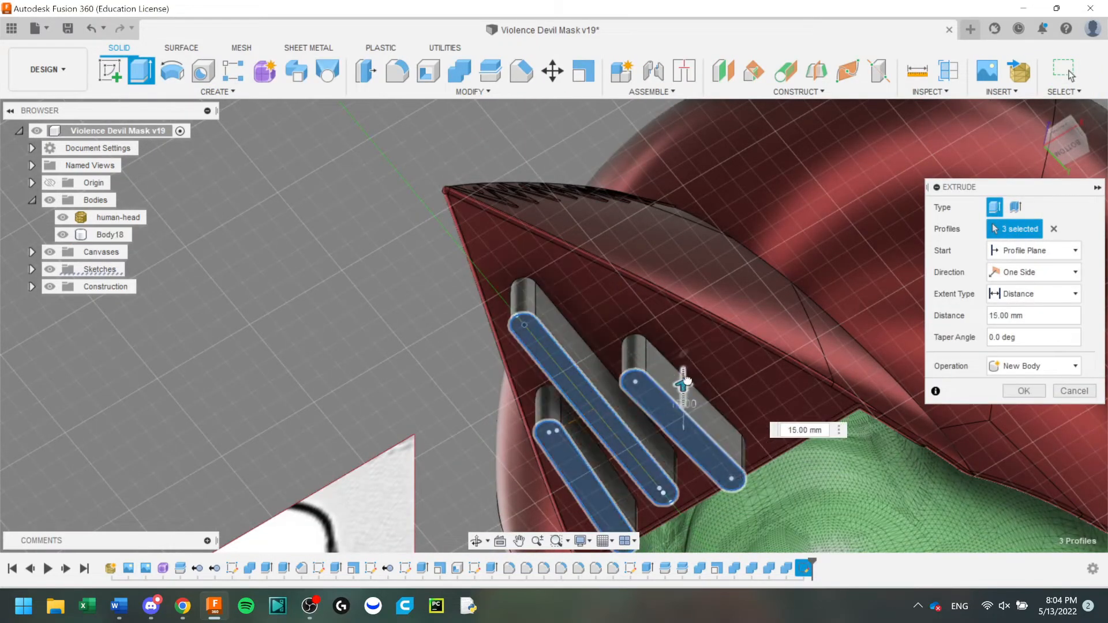
left_click_drag(685, 381, 689, 338)
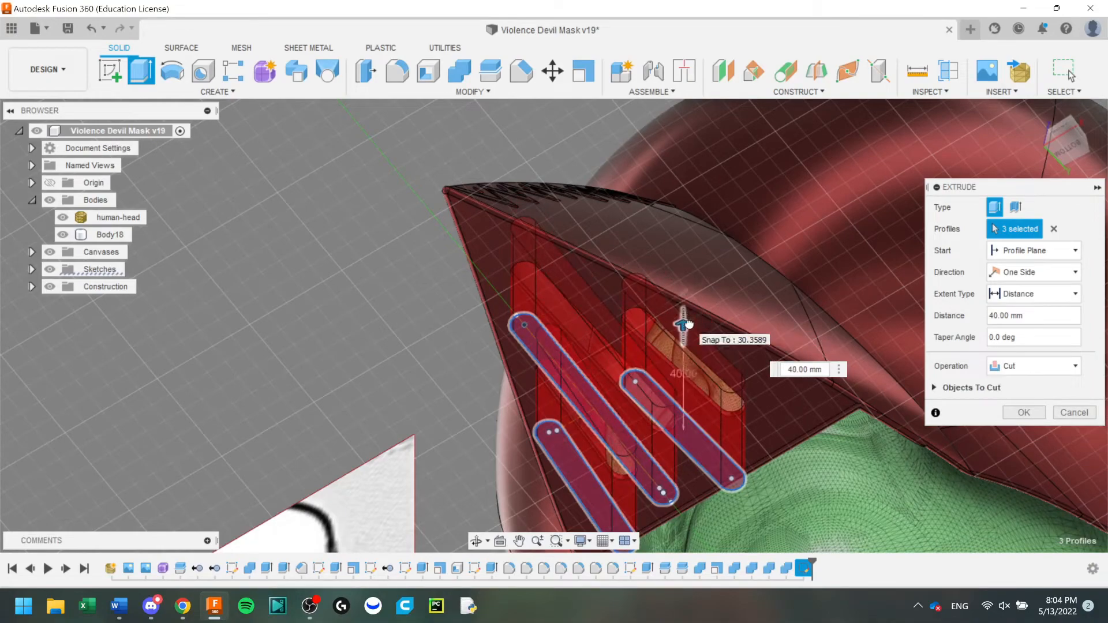
left_click(1083, 133)
left_click(1024, 413)
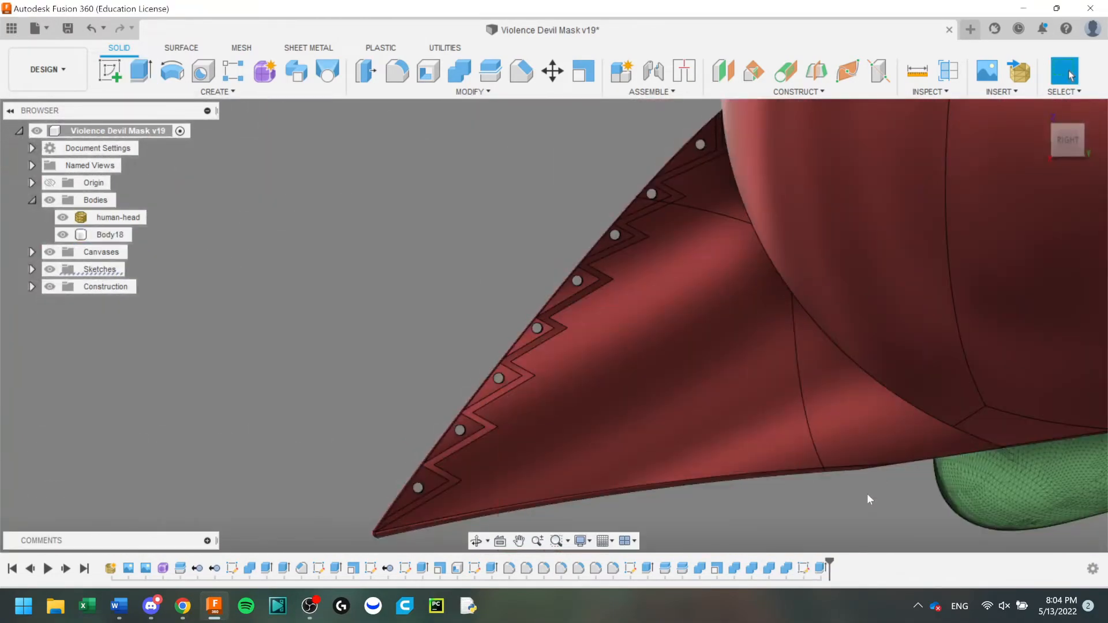
middle_click_drag(866, 497, 577, 323, "shift")
key("ctrl+s")
left_click(567, 325)
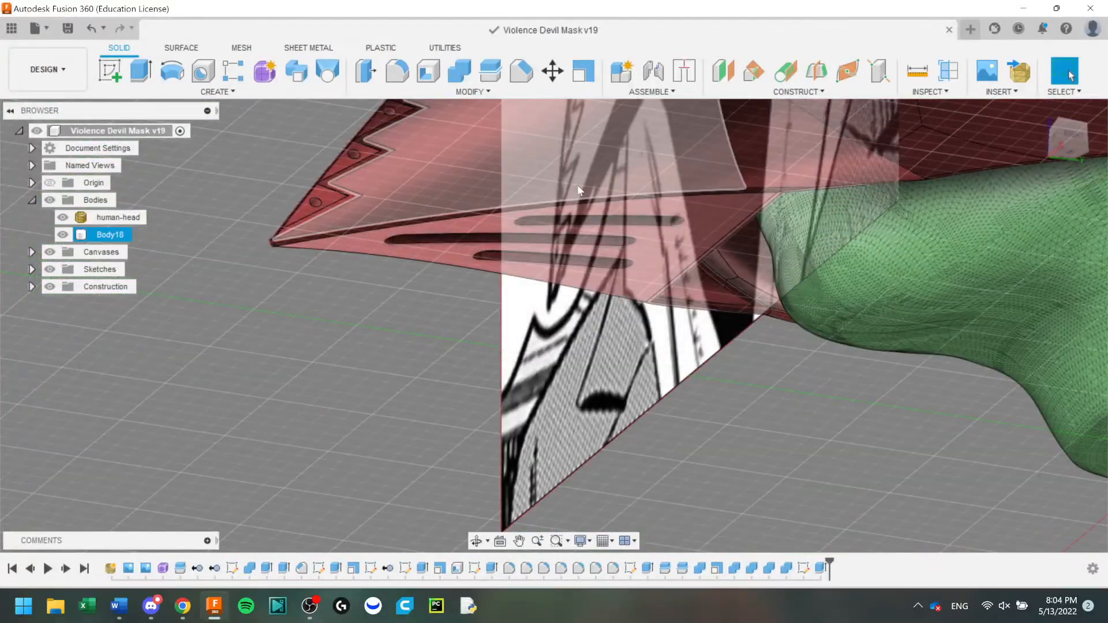
middle_click_drag(577, 184, 556, 330, "shift")
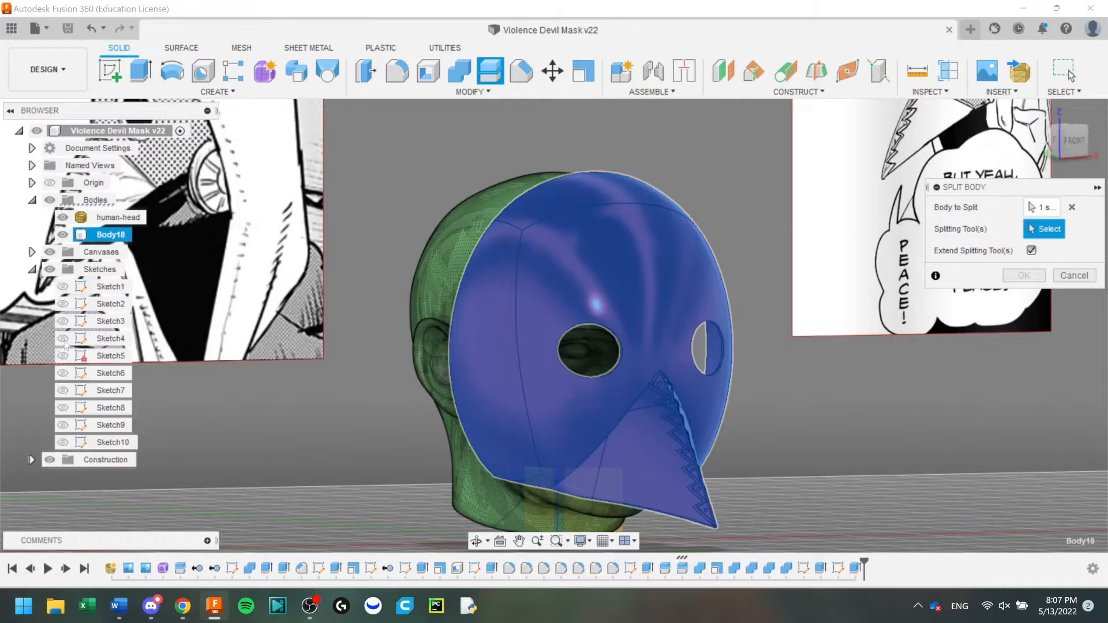
Split the mask body with the two eye circles of Sketch10, hide that sketch, and save the design.
left_click(477, 323)
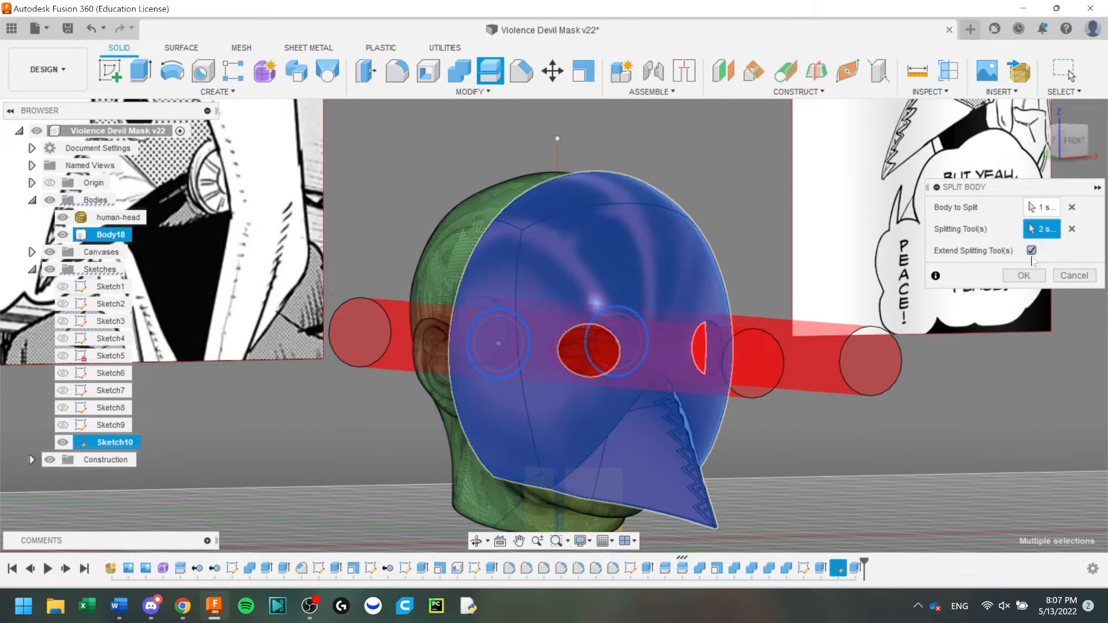
left_click(1024, 275)
left_click(62, 477)
left_click(33, 304)
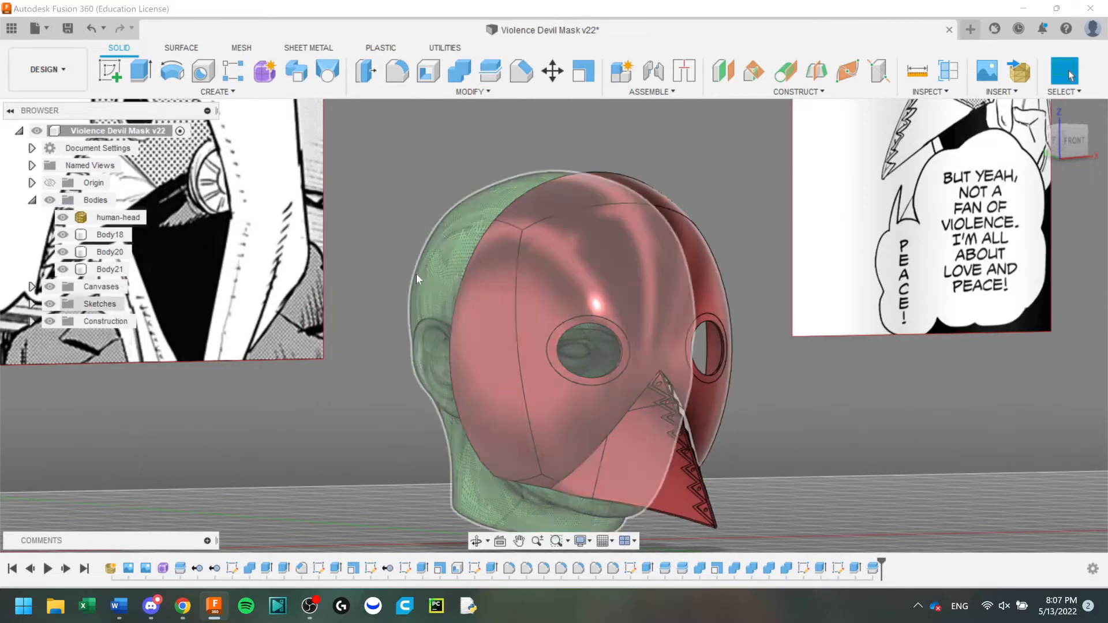
key("ctrl+s")
left_click(537, 324)
left_click(539, 316)
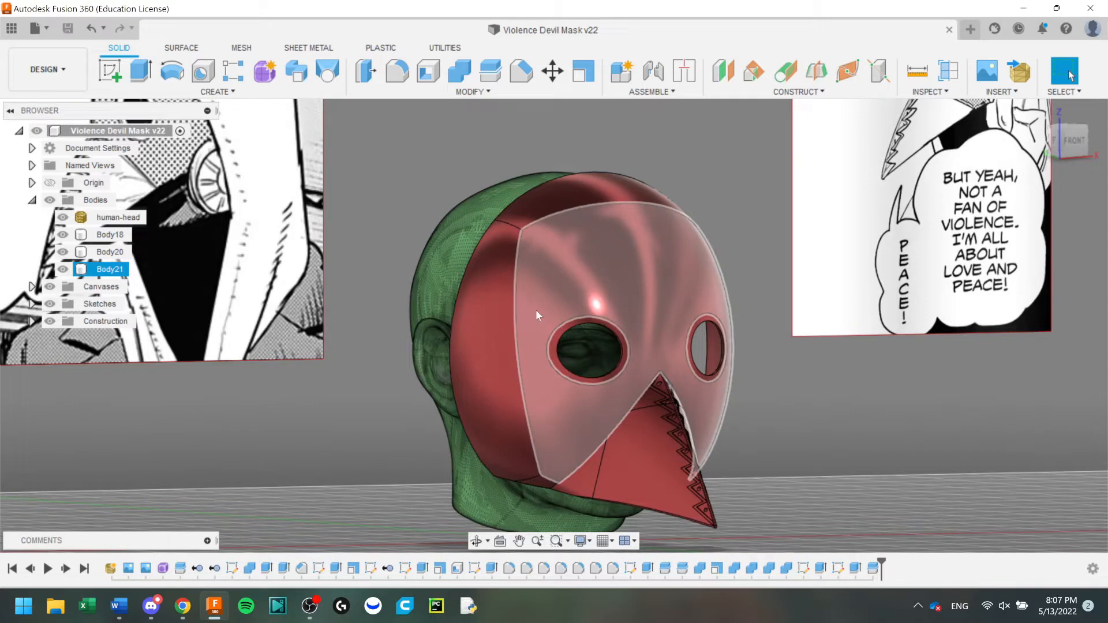
Move the two ring bodies around the eye holes by -2 mm along Y.
left_click(544, 76)
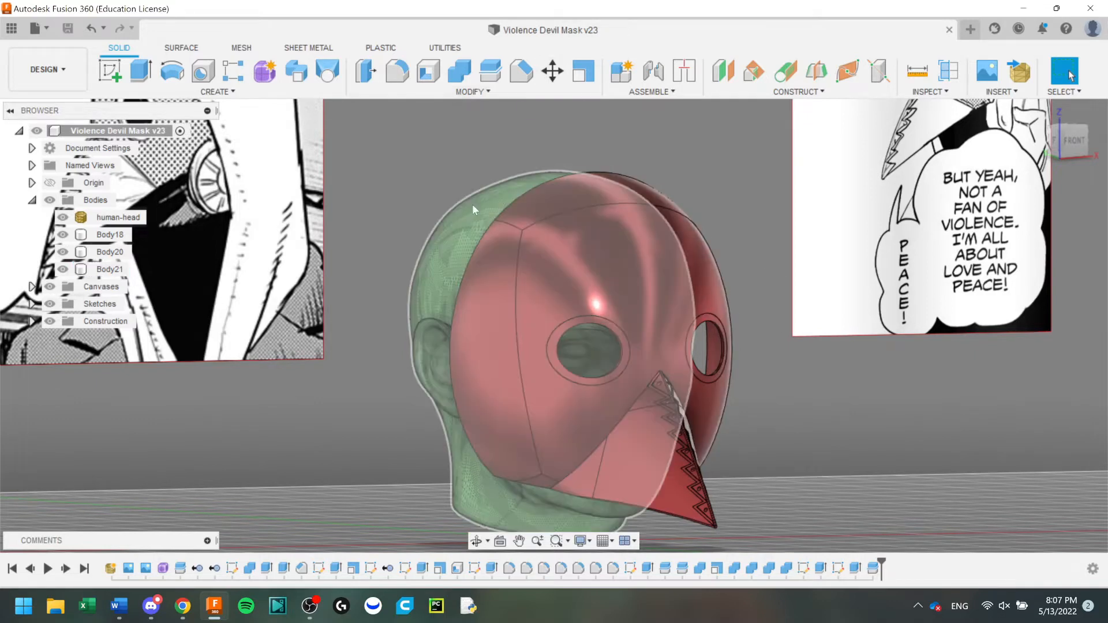
left_click(623, 336)
left_click(709, 324)
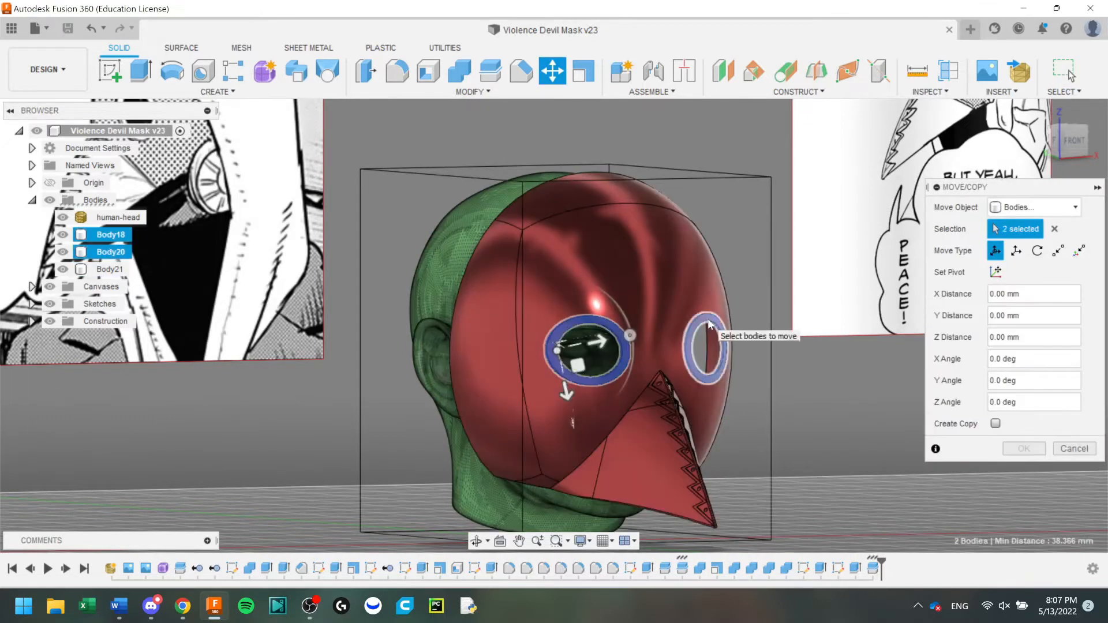
left_click(1064, 151)
left_click(1016, 250)
scroll(785, 345, "up", 6)
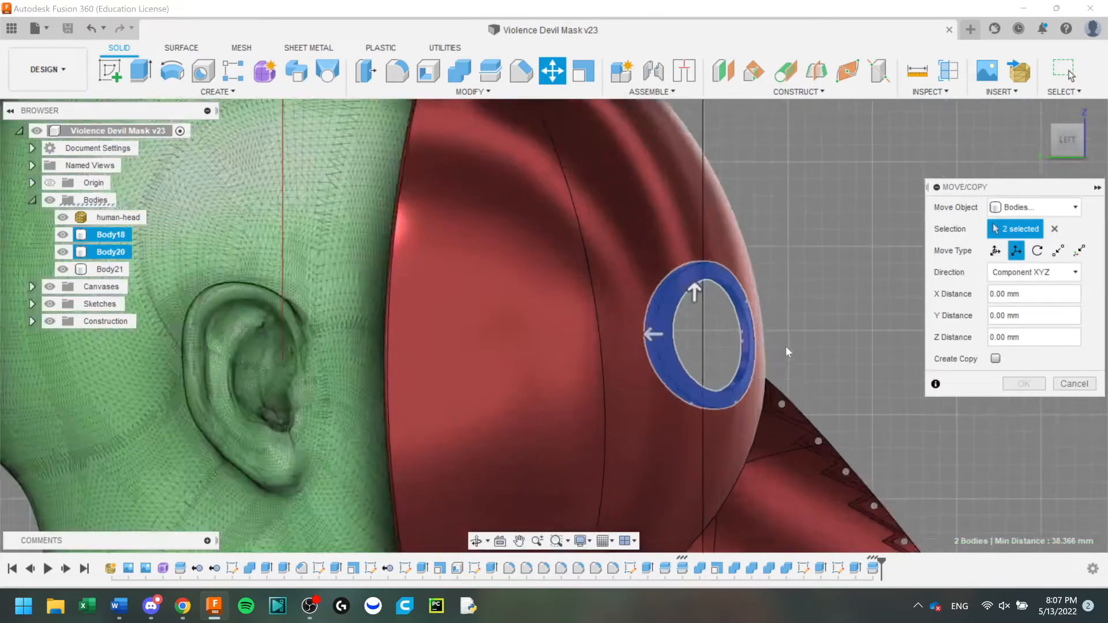
left_click_drag(709, 344, 712, 347)
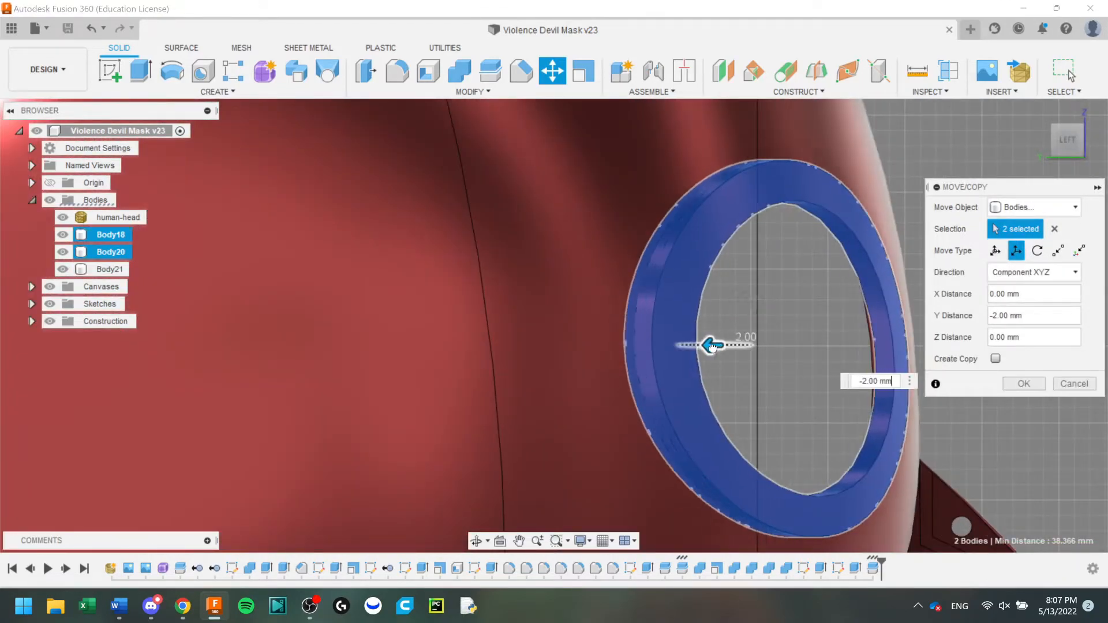
middle_click_drag(738, 296, 741, 340, "shift")
mouse_move(551, 309)
middle_mouse_down("shift")
mouse_move(525, 300)
mouse_move(550, 291)
middle_mouse_up("shift")
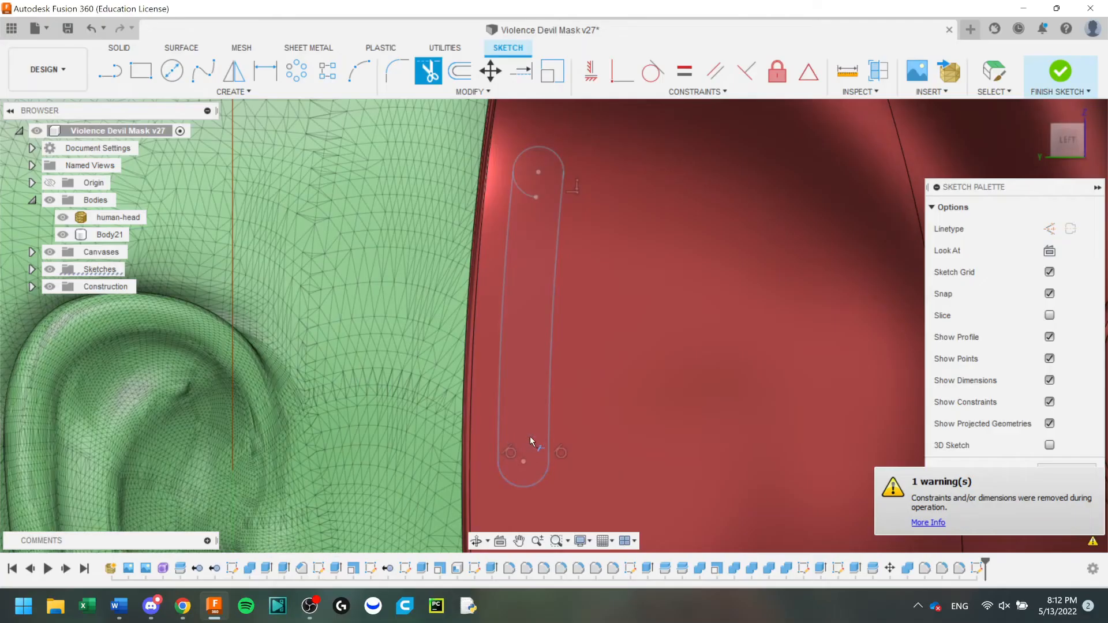
Finish the side slot sketch, cut the slot symmetrically 200 mm through both sides of the mask, and save the design.
left_click(1054, 466)
key("e")
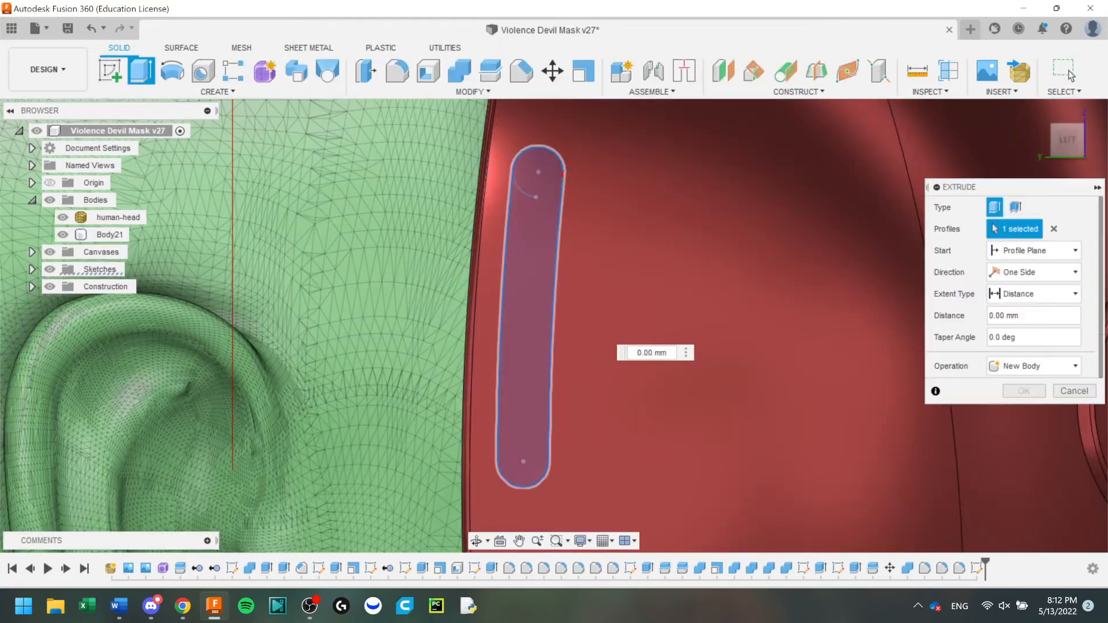
left_click(1032, 323)
scroll(656, 264, "down", 5)
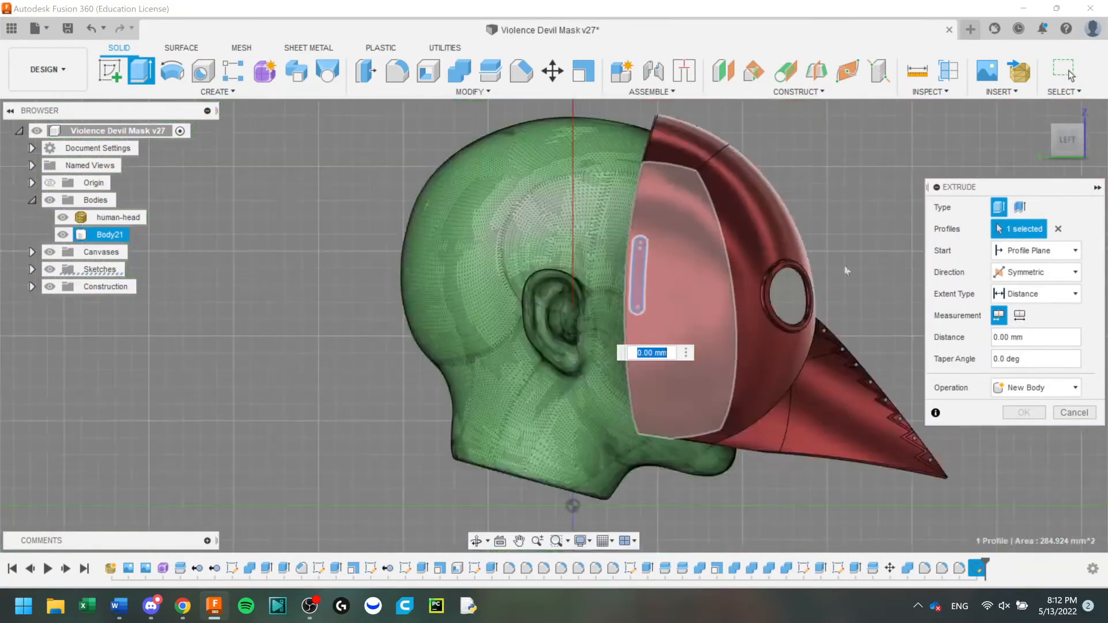
middle_click_drag(656, 265, 635, 252, "shift")
left_click_drag(634, 252, 462, 268)
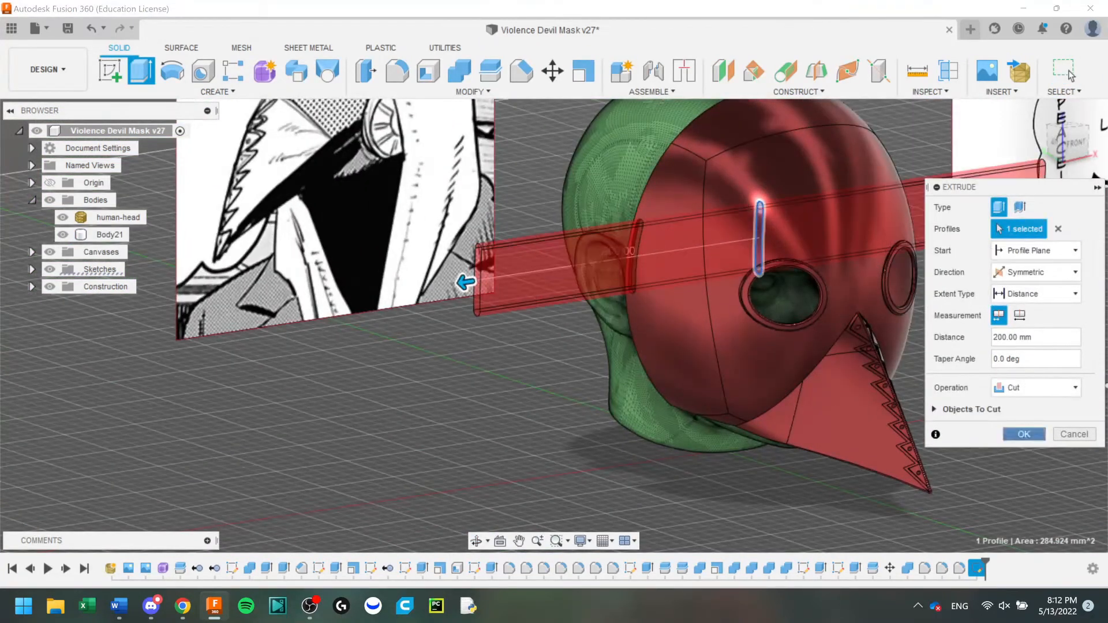
key("Return")
middle_click_drag(619, 322, 961, 232, "shift")
key("ctrl+s")
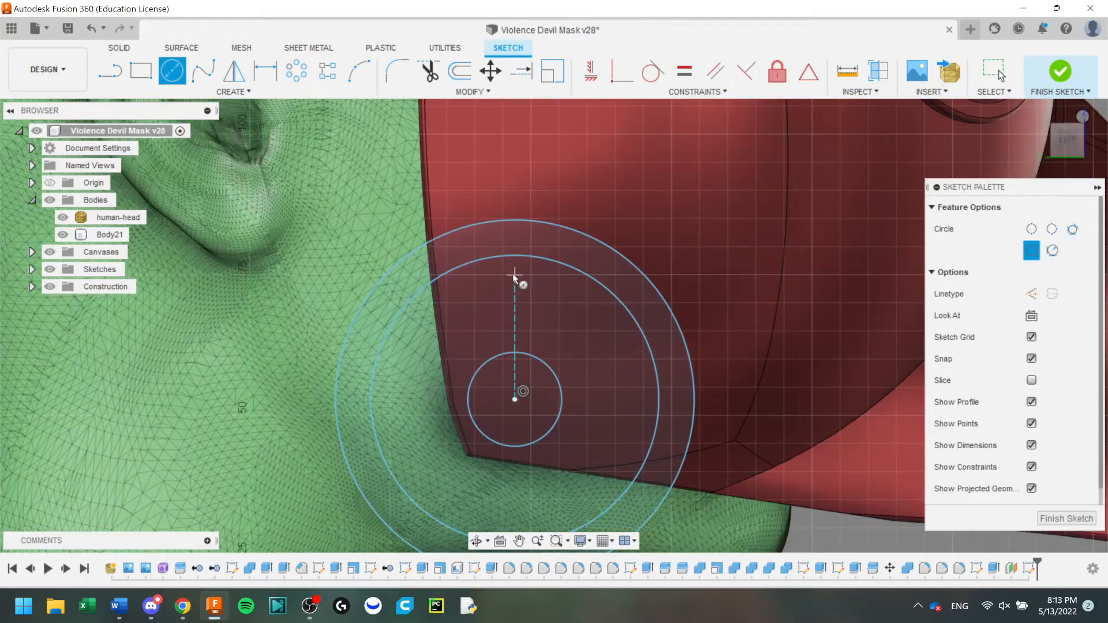
Sketch two circles about 3.3 mm in diameter above the hub circle, inside the middle circle, and join them with lines into a vertical slot.
left_click(514, 276)
left_click(518, 264)
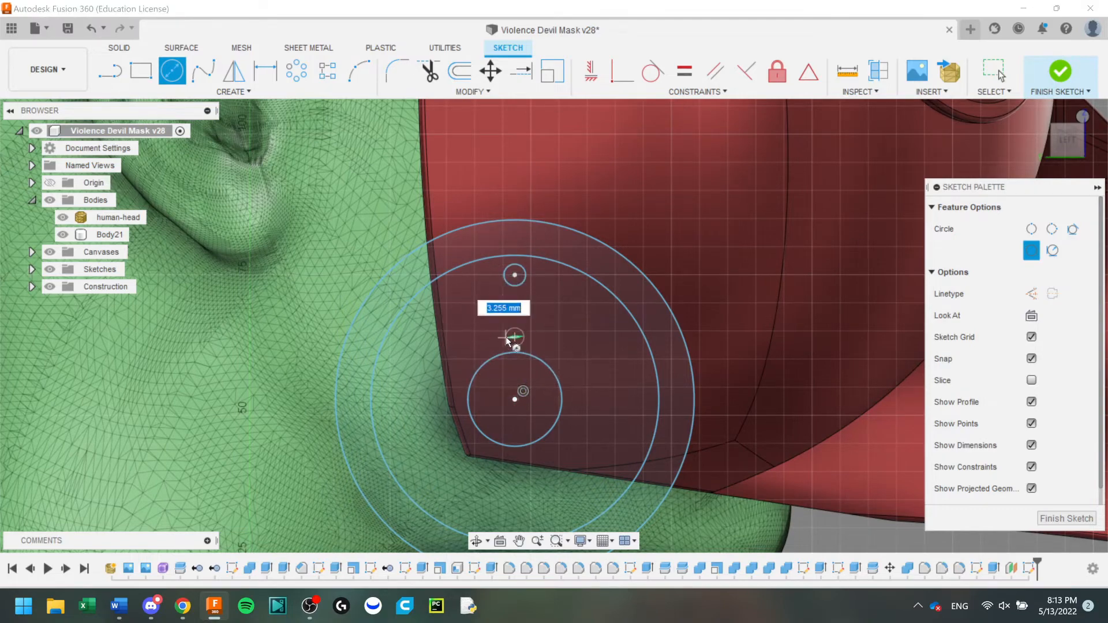
key("l")
scroll(522, 276, "up", 3)
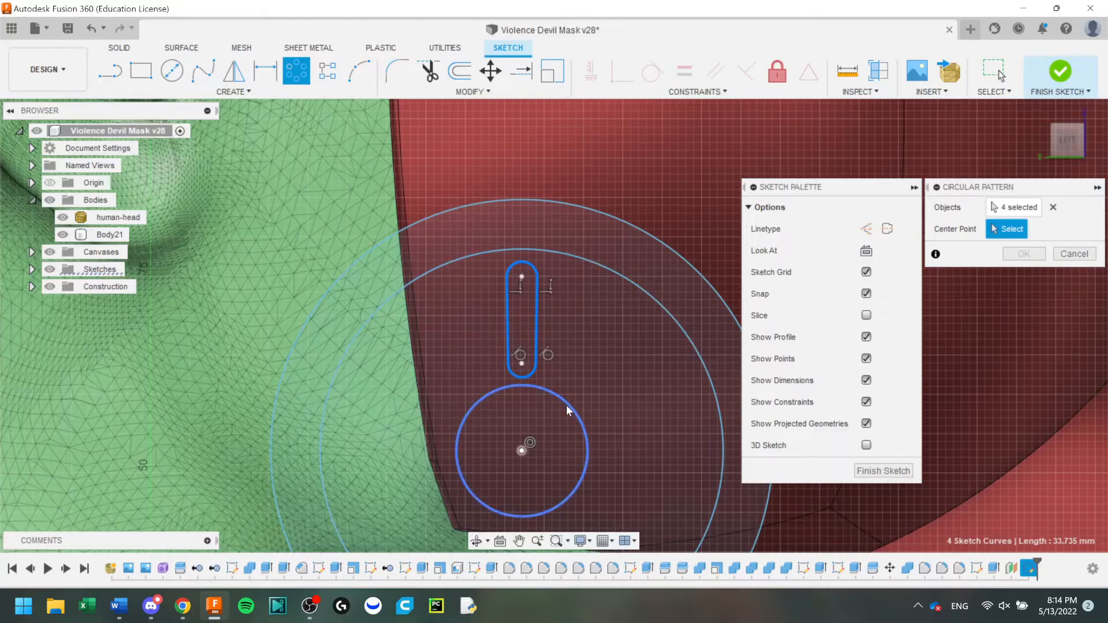
Pattern the slot outline 8 times in a full circle around the hub circle's centre, and finish the sketch.
left_click(565, 404)
left_click_drag(641, 358, 632, 230)
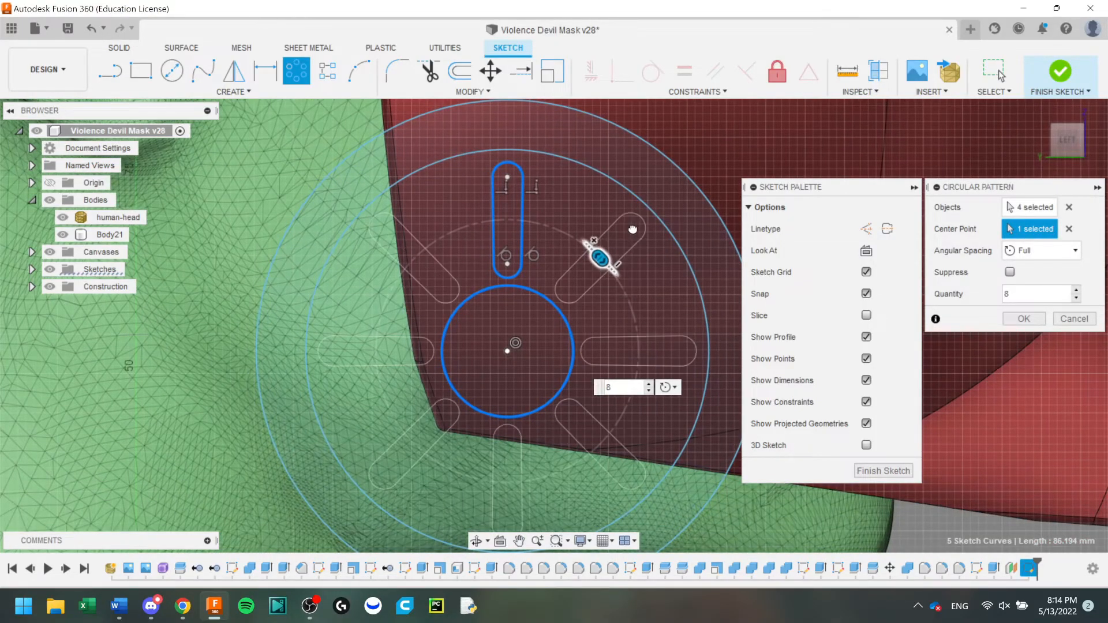
left_click(1023, 319)
scroll(534, 289, "down", 5)
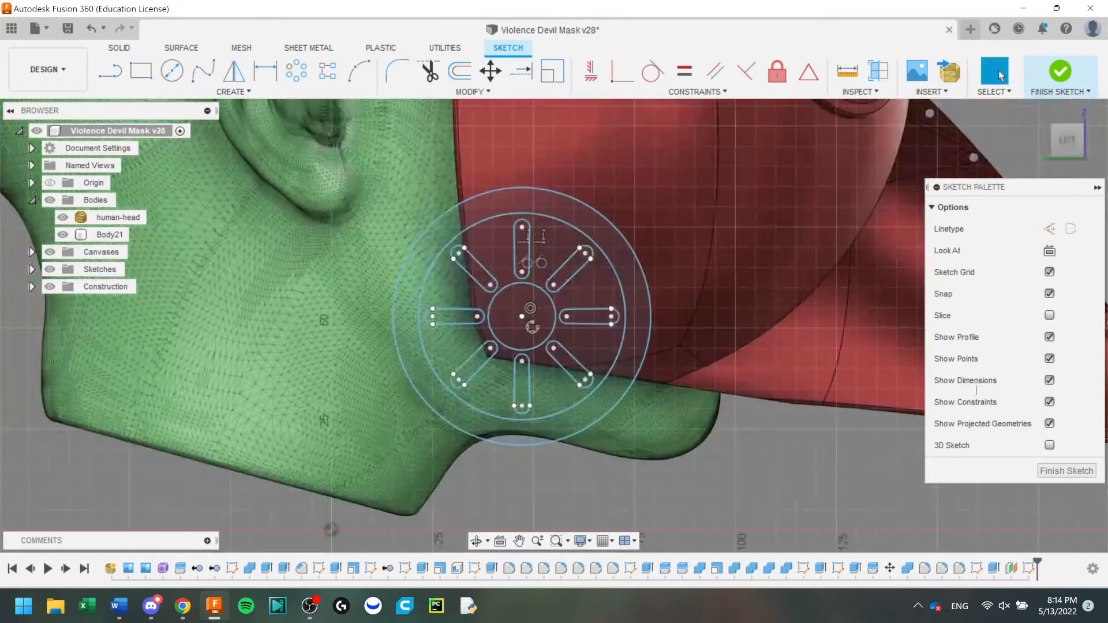
left_click(1068, 471)
Extrude the outer ring, disc, hub and eight slot profiles away from the head as a new solid disc body.
key("e")
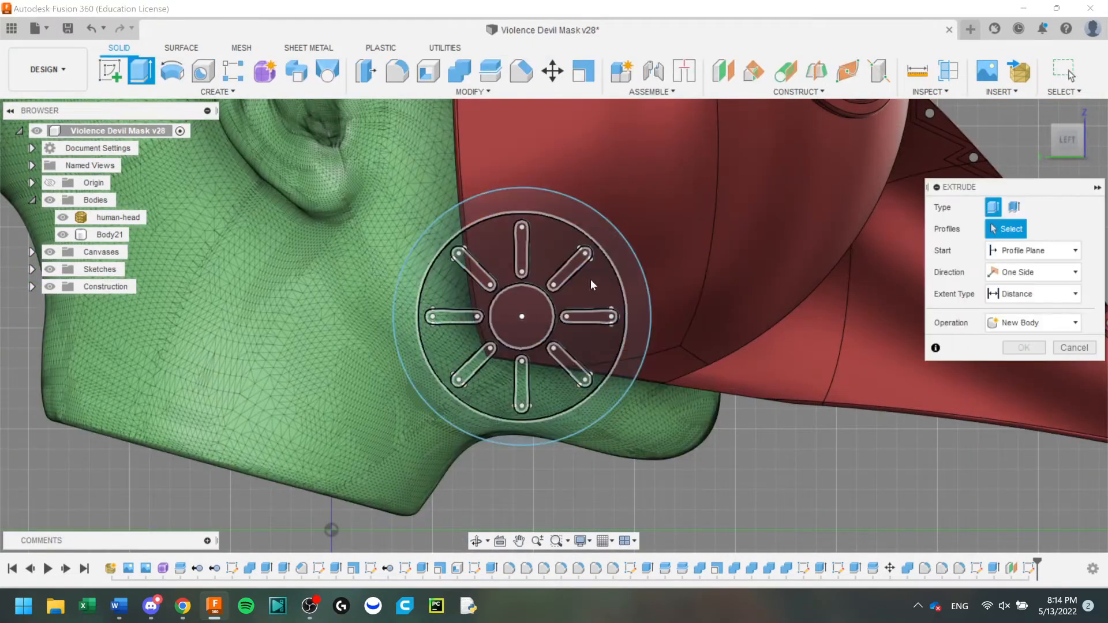
left_click(622, 256)
middle_click_drag(622, 255, 742, 268, "shift")
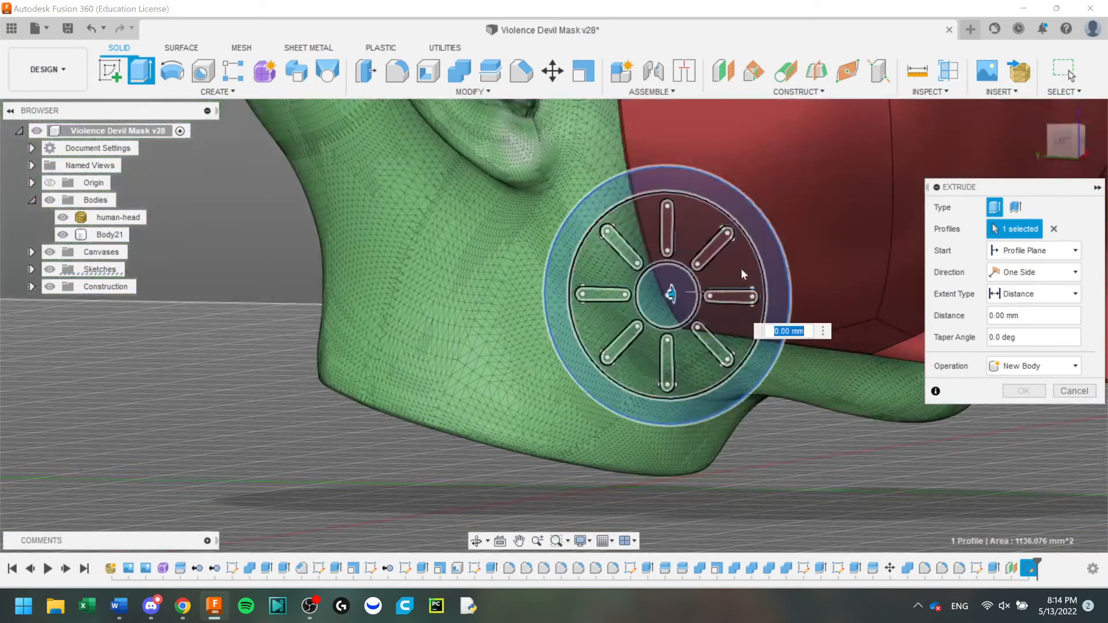
left_click(741, 268)
left_click(713, 249)
left_click(611, 296)
left_click(625, 343)
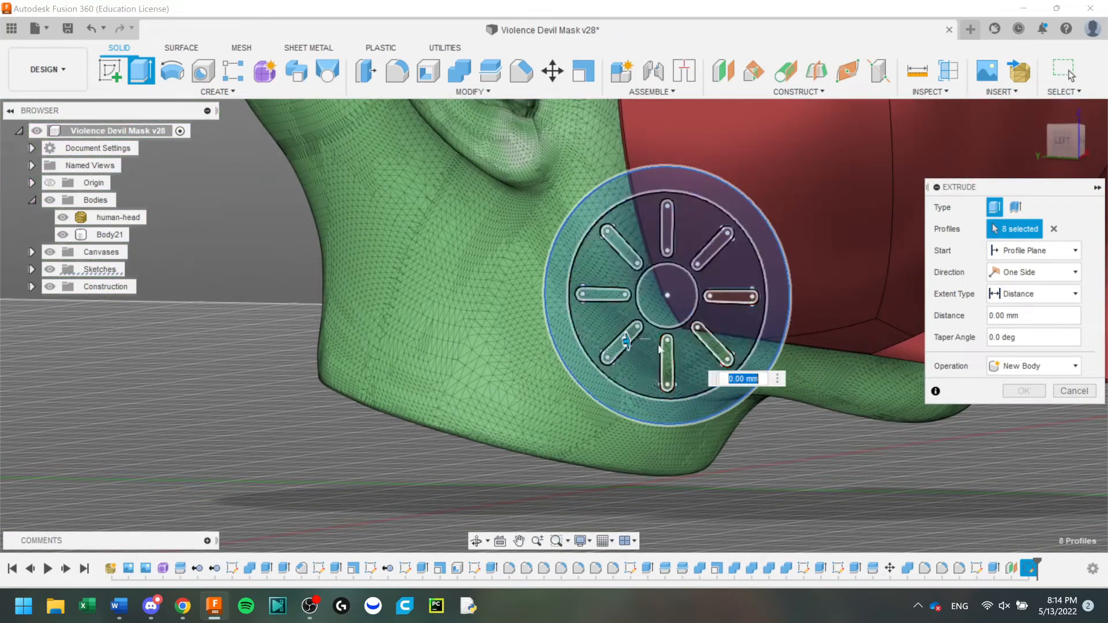
left_click(668, 362)
left_click(711, 342)
left_click(734, 296)
left_click(1083, 149)
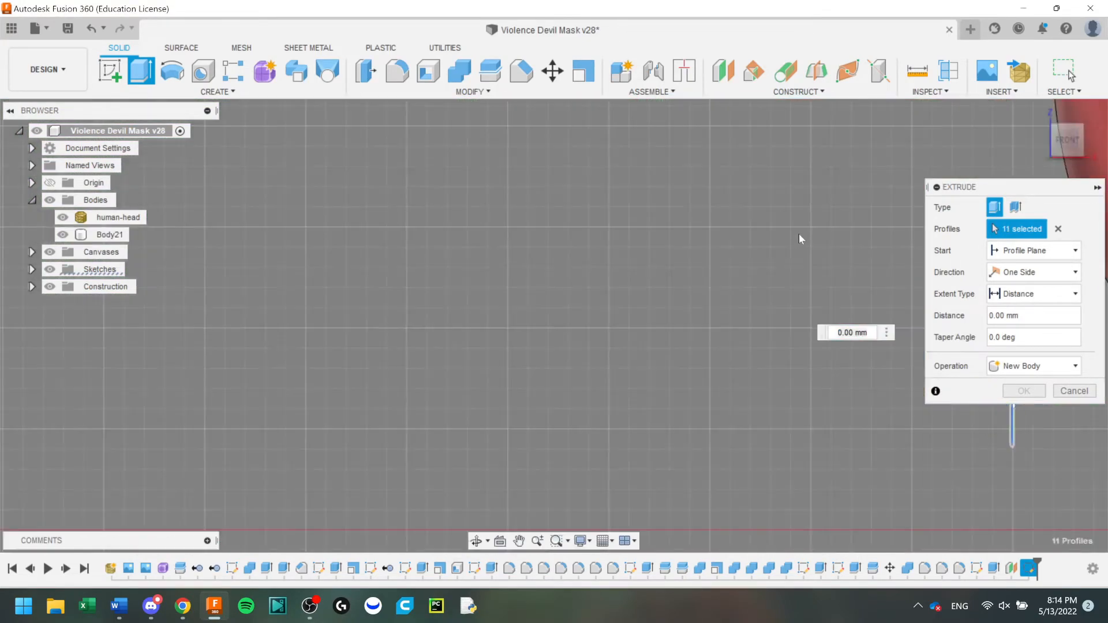
left_click_drag(558, 300, 460, 285)
scroll(475, 285, "down", 3)
Start an extrusion from the filter disc sketch and select the inner disc, hub and eight slot profiles inside the middle circle.
left_click(32, 287)
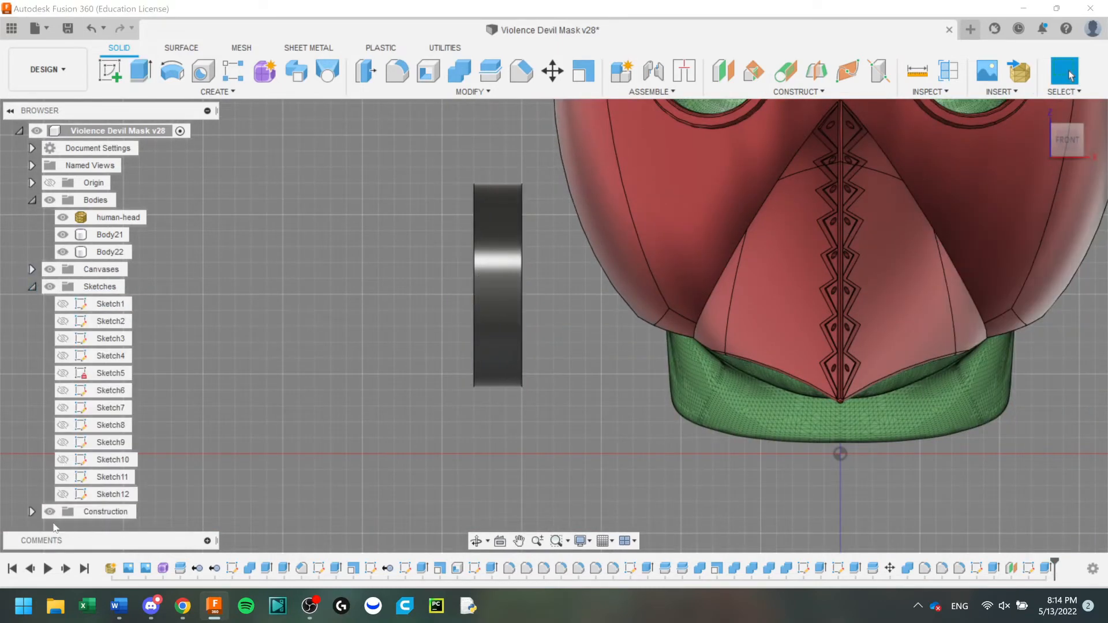
left_click(149, 78)
middle_click_drag(278, 292, 475, 227, "shift")
left_click(509, 222)
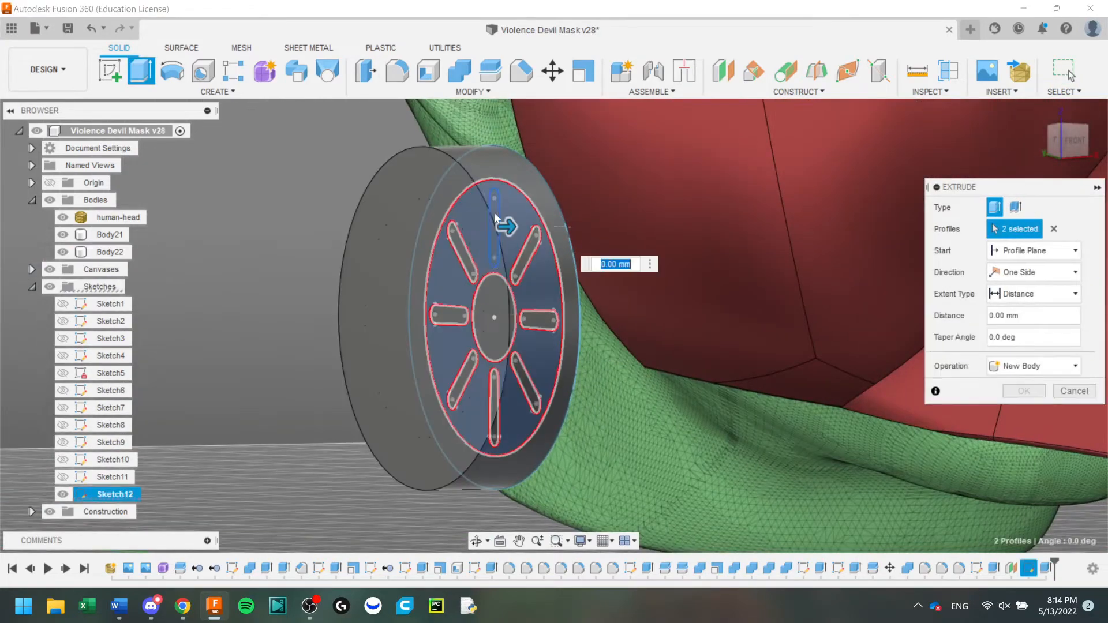
left_click(494, 213)
left_click(63, 253)
left_click(466, 263)
left_click(452, 317)
left_click(463, 379)
left_click(495, 399)
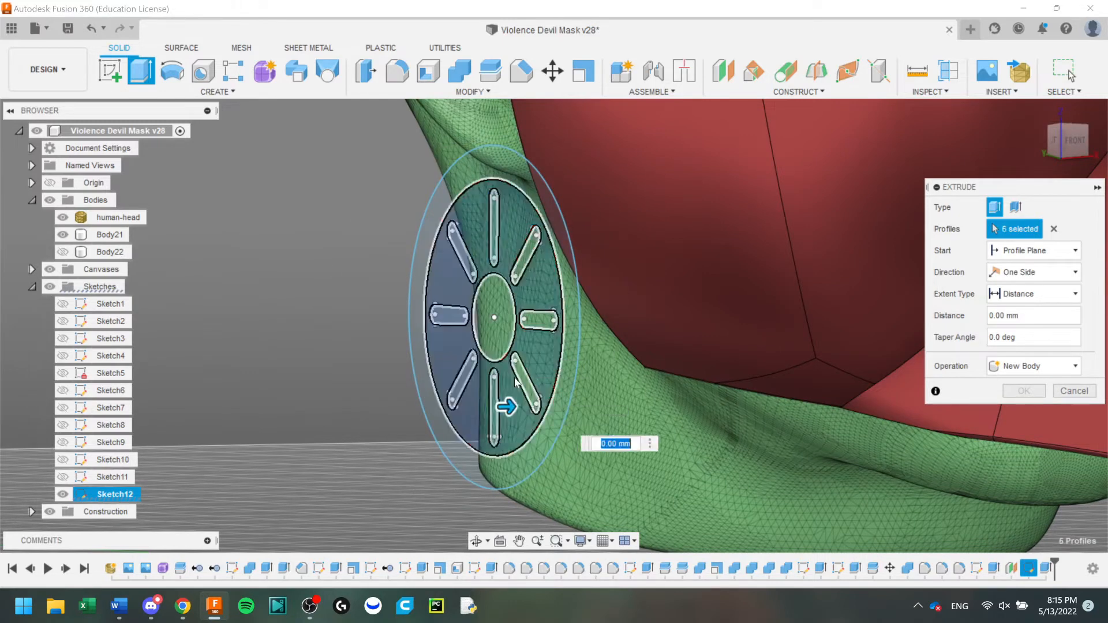
left_click(518, 382)
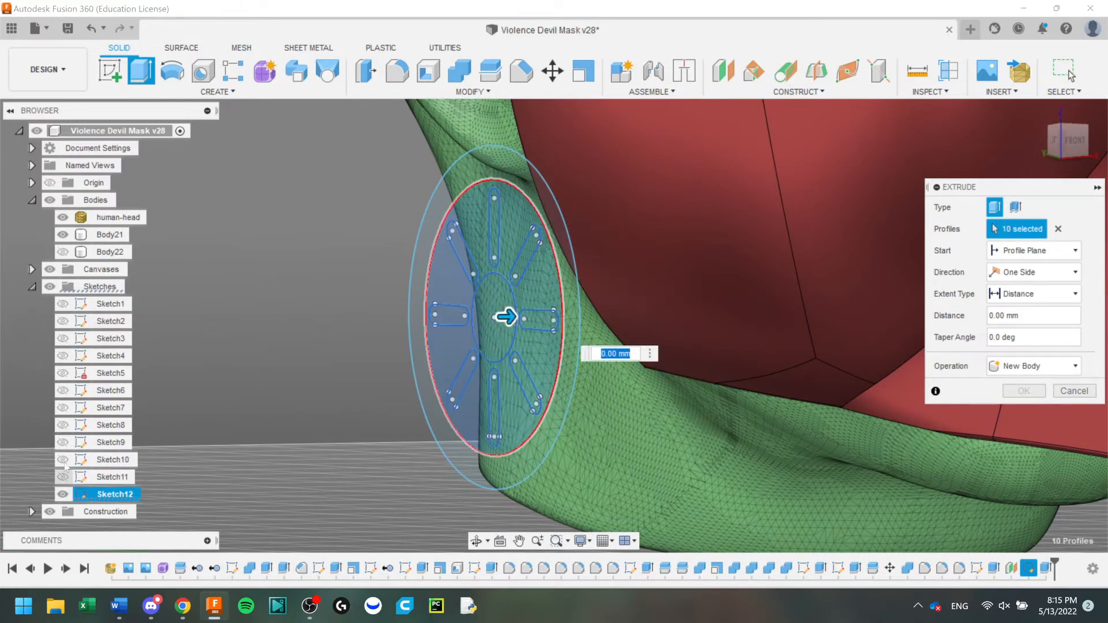
left_click(63, 251)
Extrude the ten inner profiles -19 mm through the filter body, away from the head, and join them as a raised disc.
mouse_move(506, 316)
left_mouse_down()
mouse_move(403, 321)
mouse_move(506, 317)
left_mouse_up()
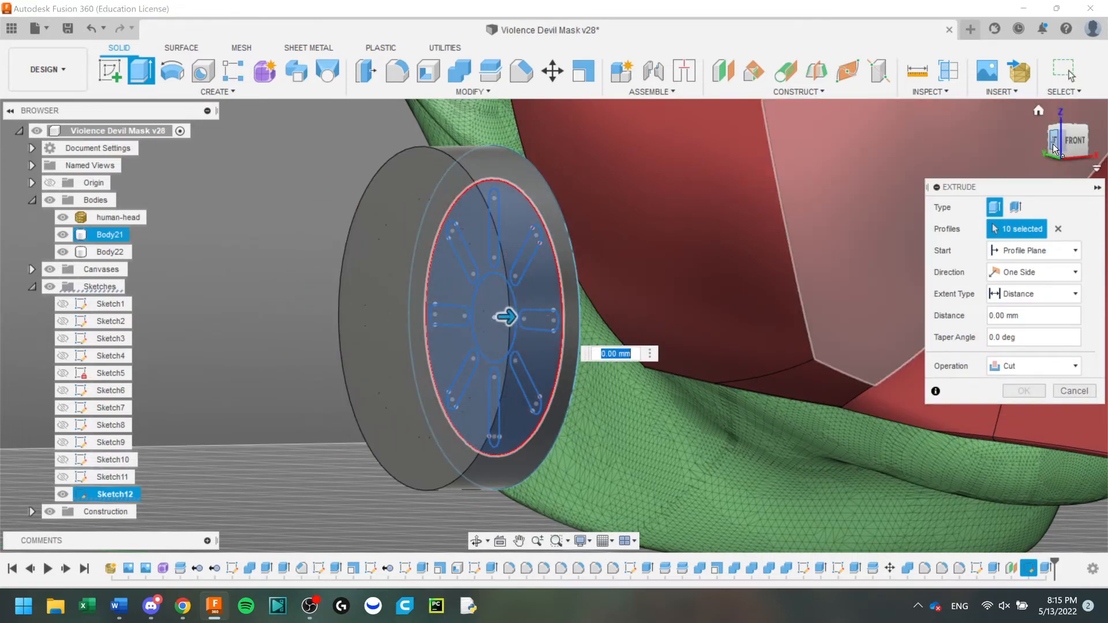
left_click(1054, 144)
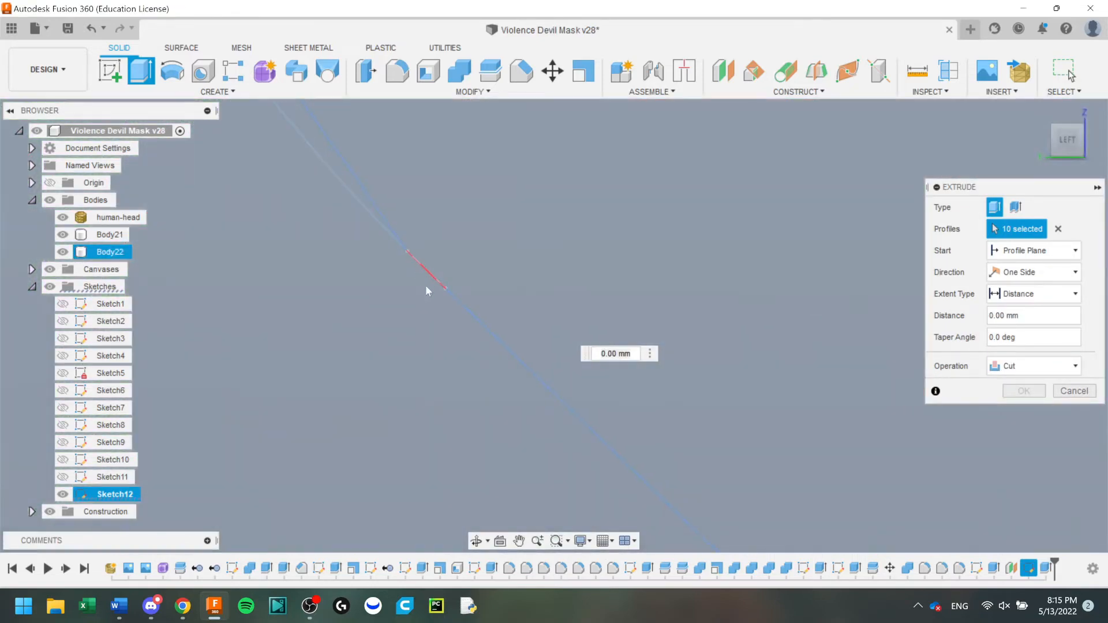
type("-15")
scroll(447, 270, "down", 12)
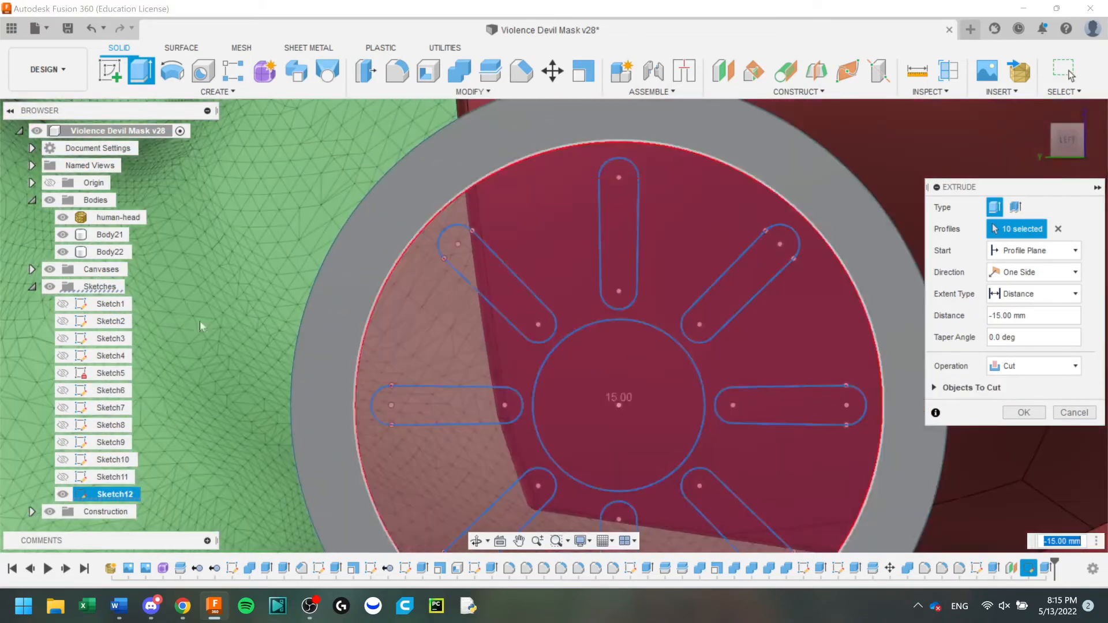
scroll(201, 326, "down", 5)
middle_click_drag(200, 326, 354, 354, "shift")
left_click_drag(354, 354, 326, 363)
left_click(1033, 366)
left_click(1004, 381)
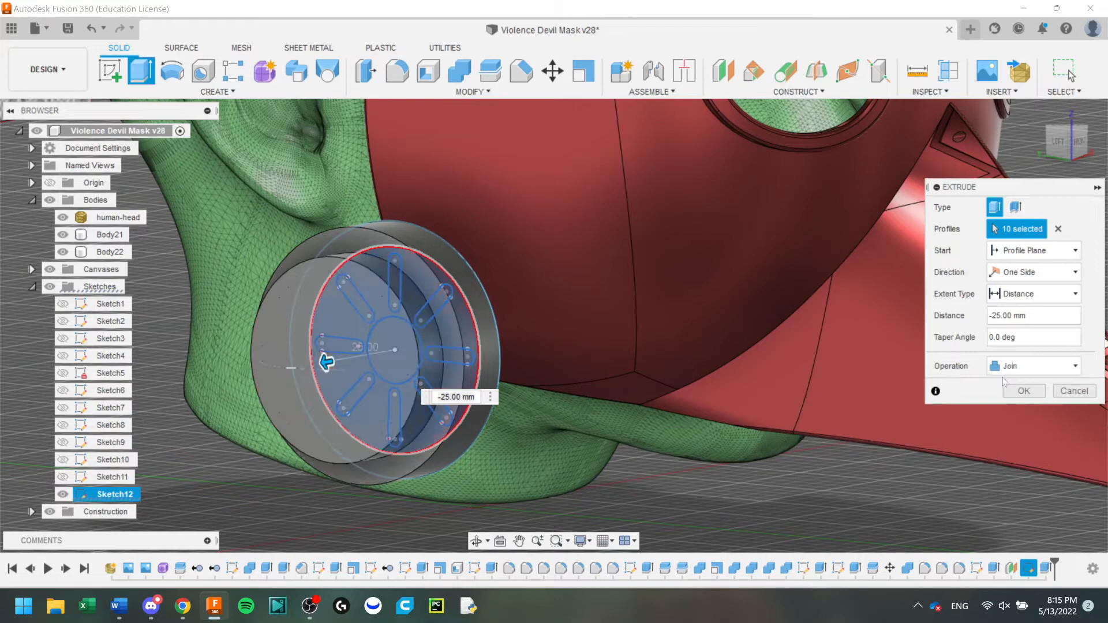
left_click(1081, 143)
left_click_drag(396, 362, 457, 358)
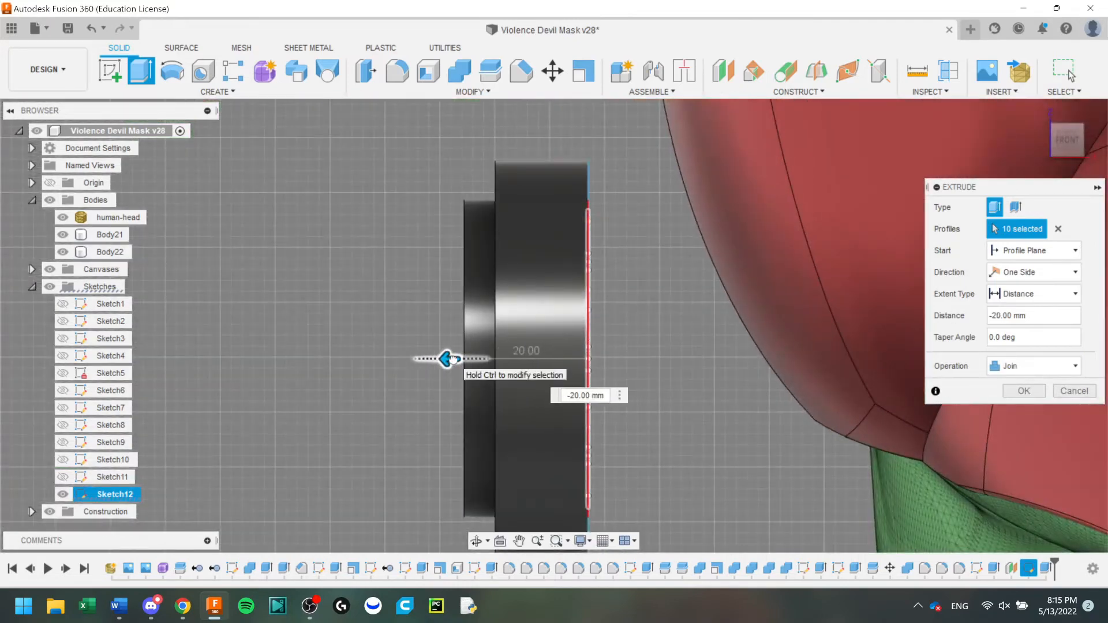
middle_click_drag(382, 296, 416, 323, "shift")
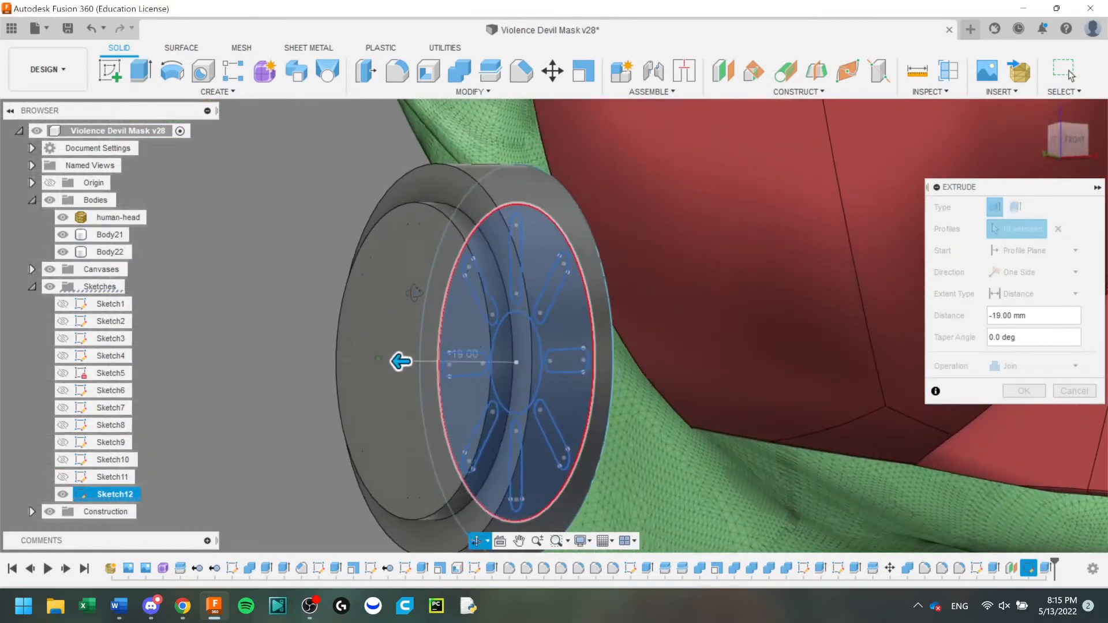
key("Return")
Start another extrusion with only the hub circle and the eight slot profiles of the filter disc sketch selected.
left_click(140, 70)
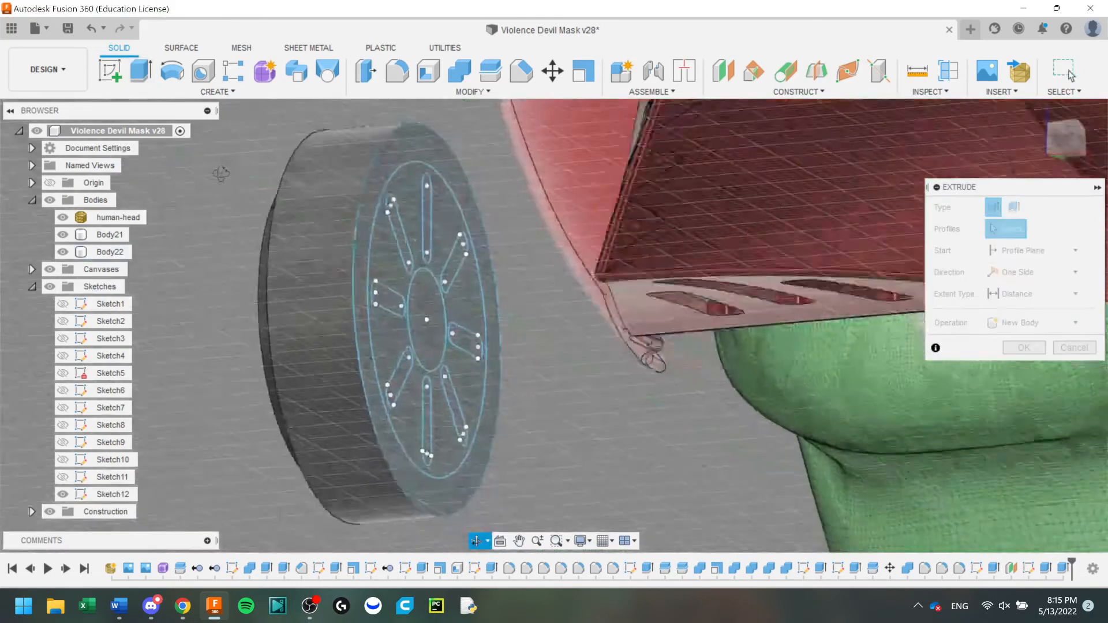
left_click(397, 230)
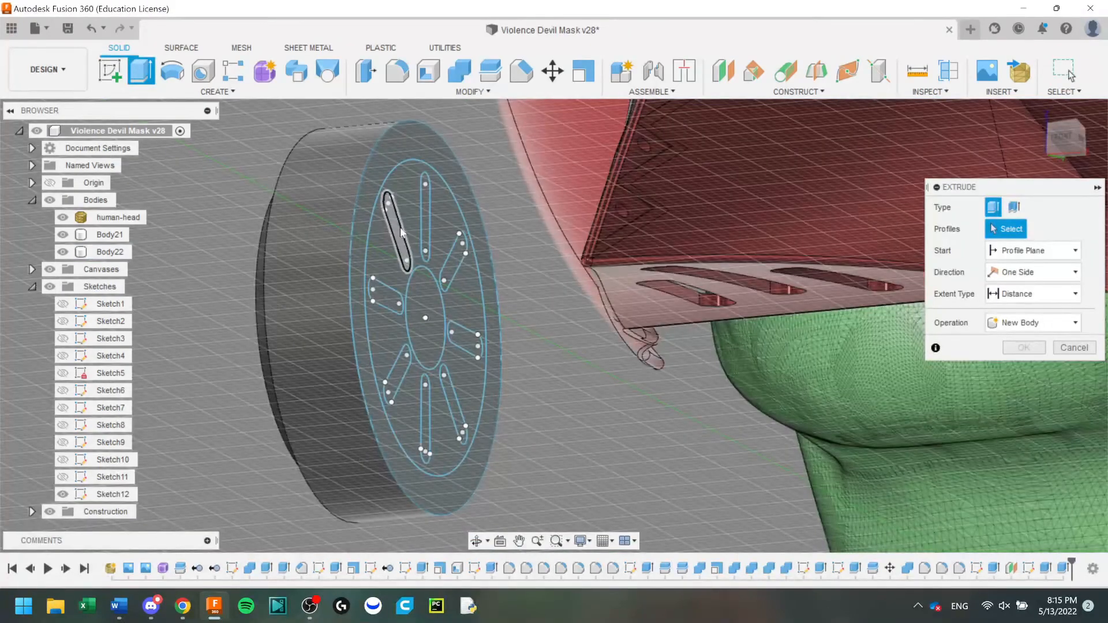
left_click(450, 398)
left_click(463, 342)
left_click(452, 274)
left_click(433, 306)
middle_click_drag(435, 303, 599, 357, "shift")
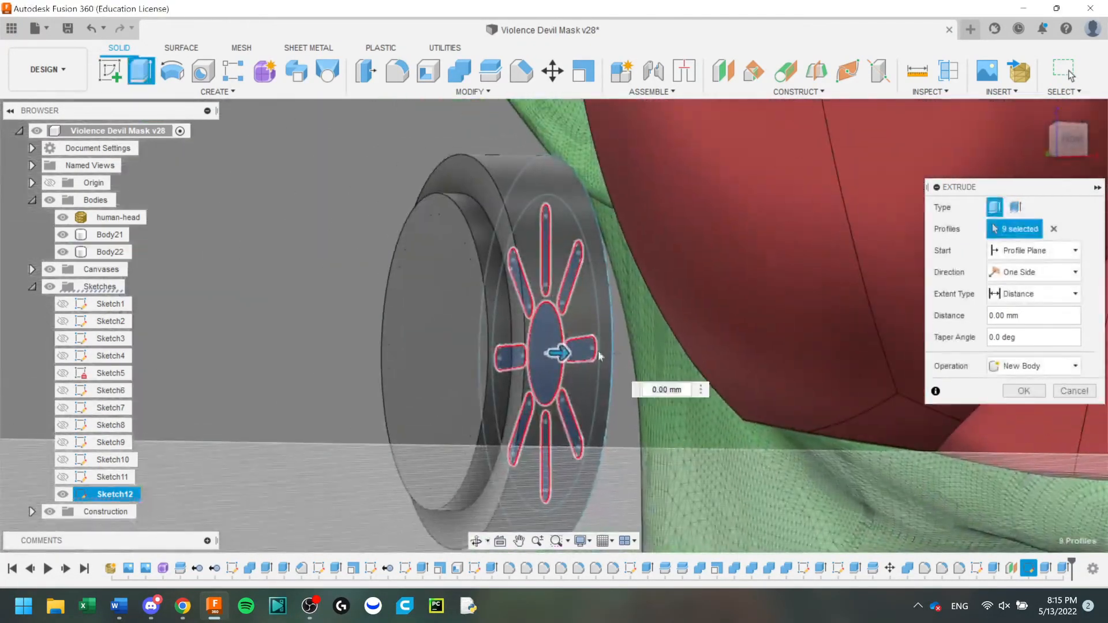
Extrude the hub and slot profiles -21 mm away from the head, joining them to the filter as raised ribs.
left_click_drag(559, 353, 443, 354)
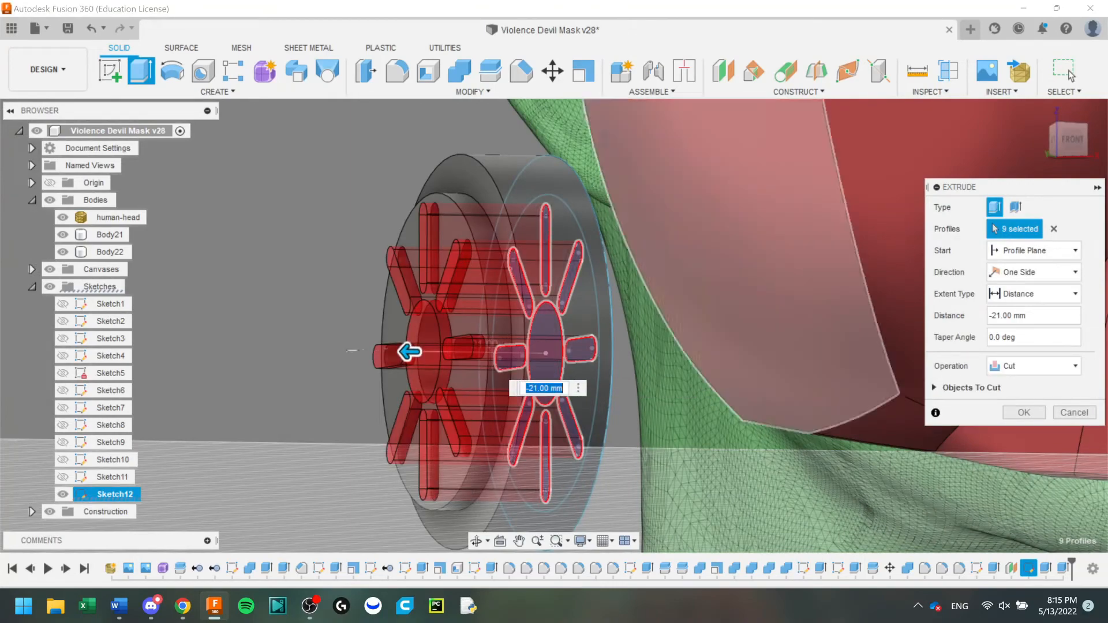
left_click(1034, 366)
left_click(1010, 384)
middle_click_drag(623, 363, 785, 364, "shift")
middle_click_drag(484, 359, 445, 363, "shift")
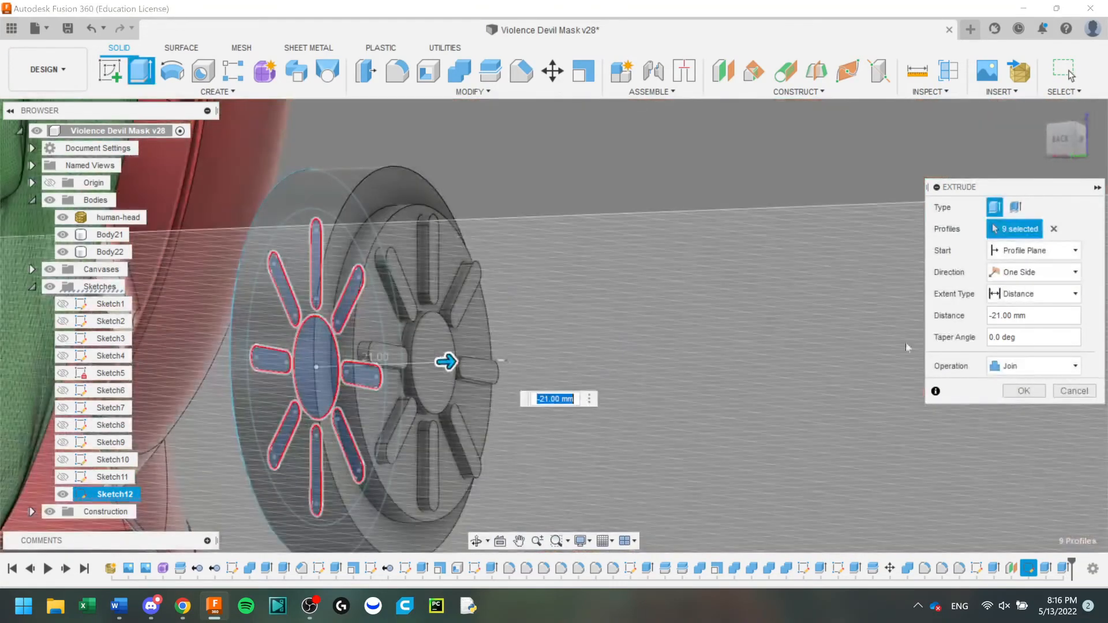
key("Return")
Fillet the filter ring's outer edge on the side away from the head with an 8 mm radius.
key("f")
left_click(396, 161)
left_click_drag(395, 161, 384, 171)
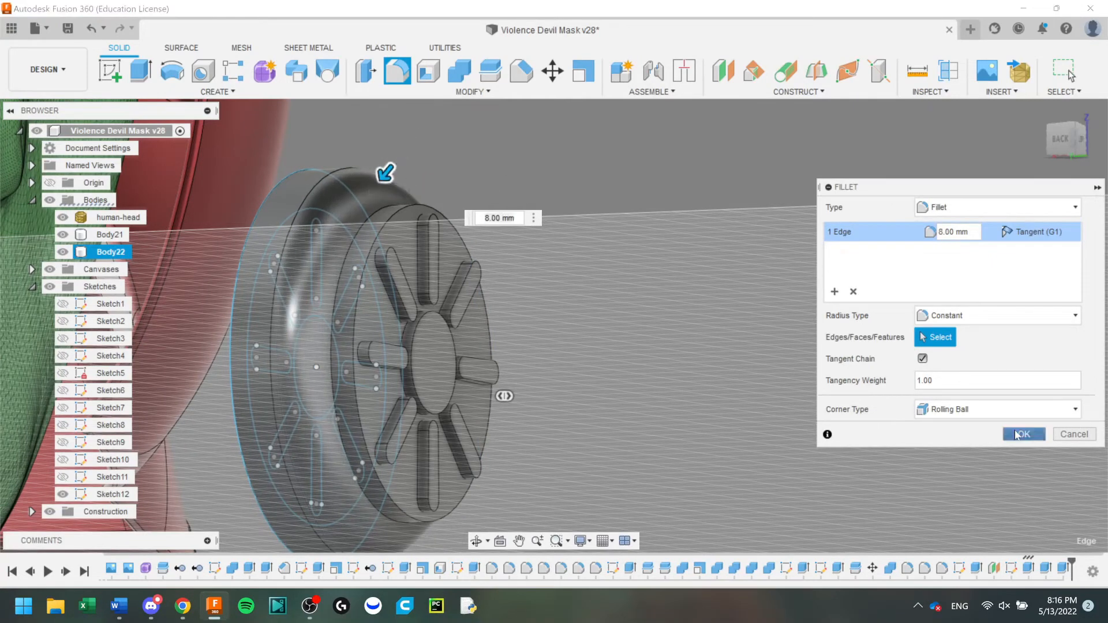
left_click(1017, 435)
Fillet the filter ring's outer edge on the side facing the head with a 5 mm radius.
left_click(403, 74)
left_click(293, 168)
left_click_drag(295, 164, 304, 174)
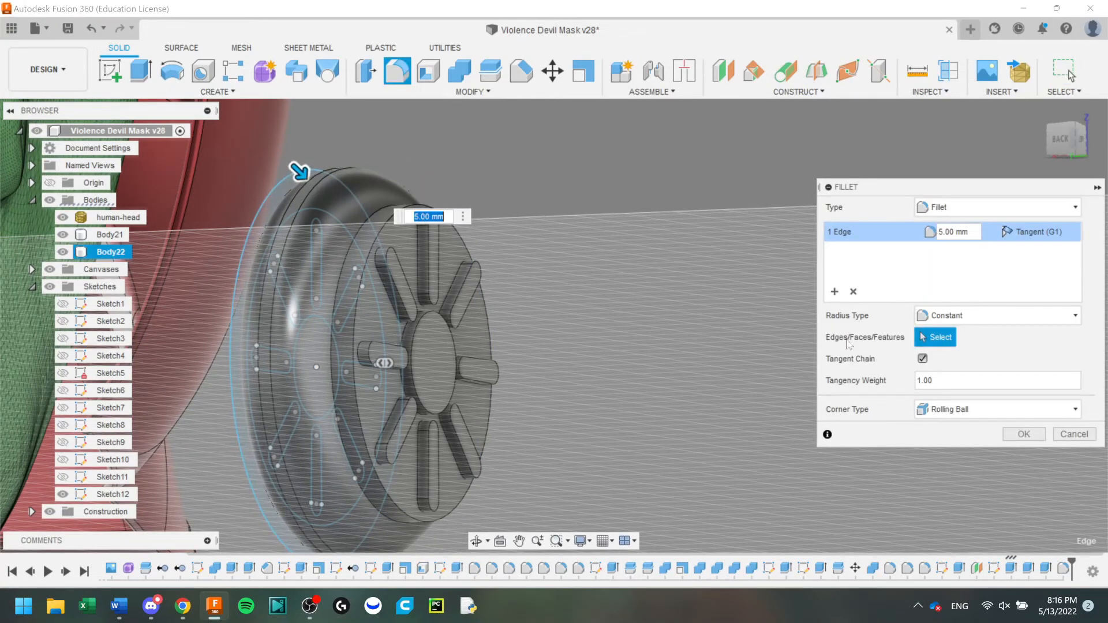
key("Return")
Hide the disc sketch and round the top edges of the raised hub and all eight ribs with a 1 mm fillet.
left_click(403, 79)
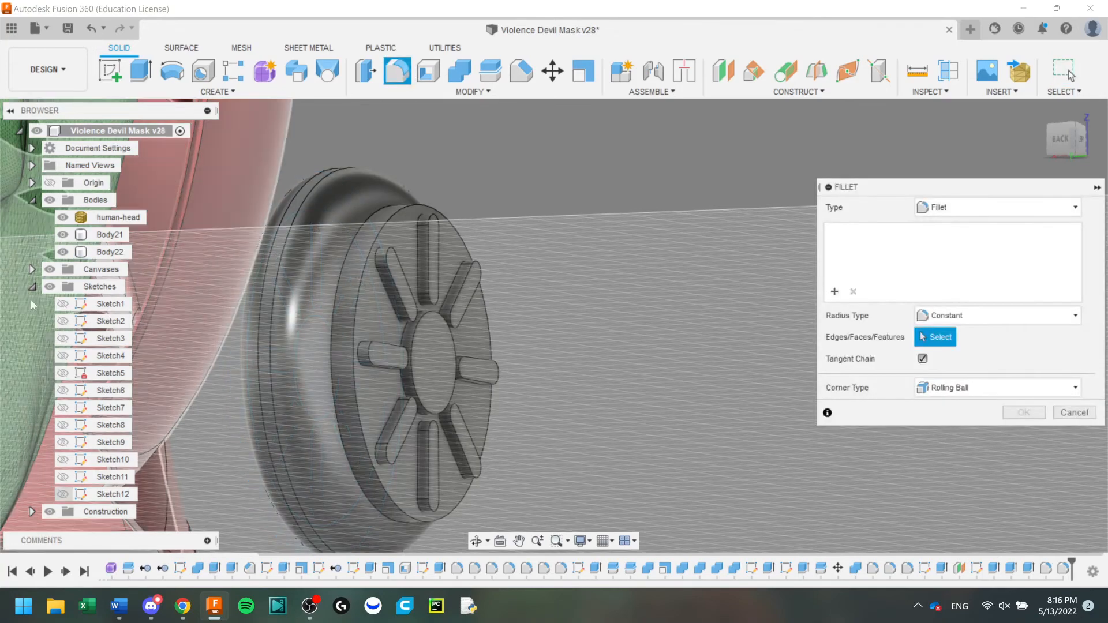
left_click(433, 315)
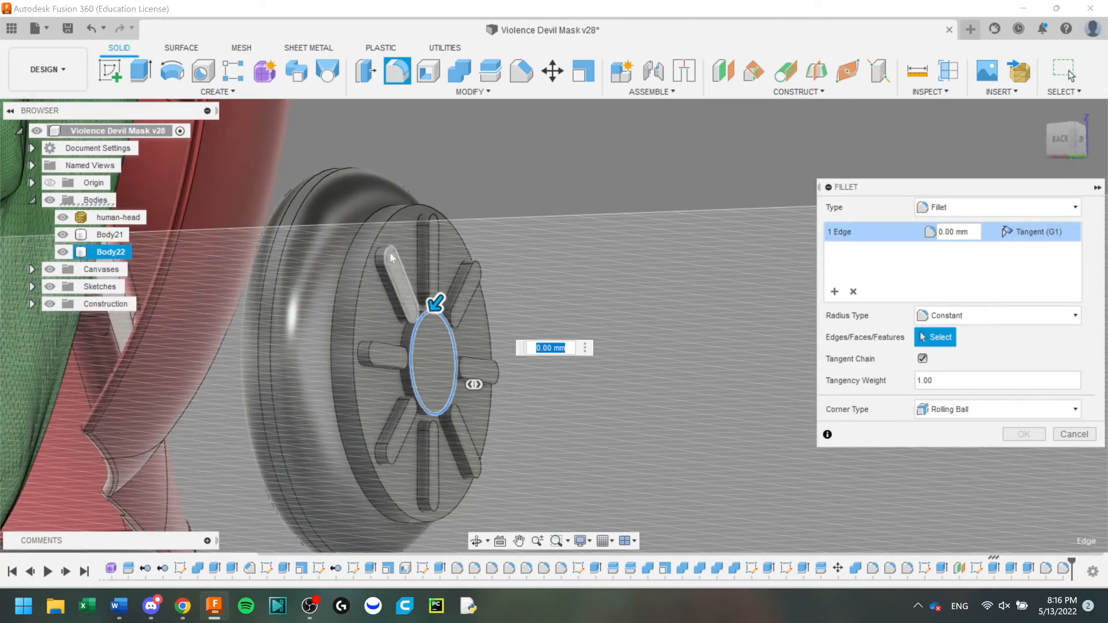
left_click(403, 275)
scroll(399, 274, "up", 5)
scroll(393, 277, "down", 3)
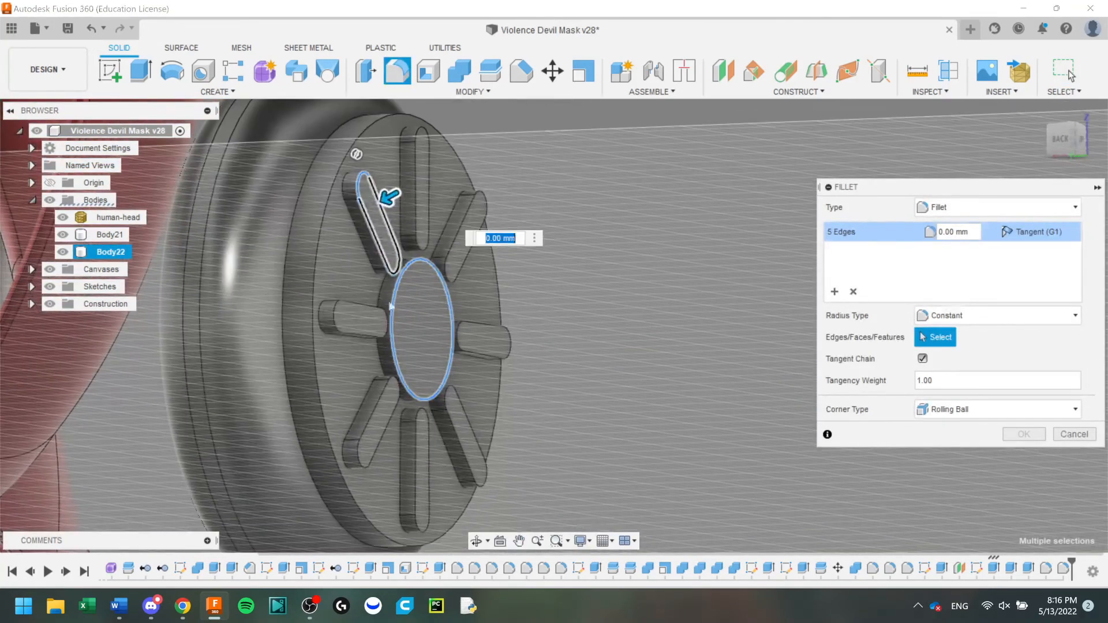
left_click(388, 401)
left_click(420, 439)
left_click(459, 427)
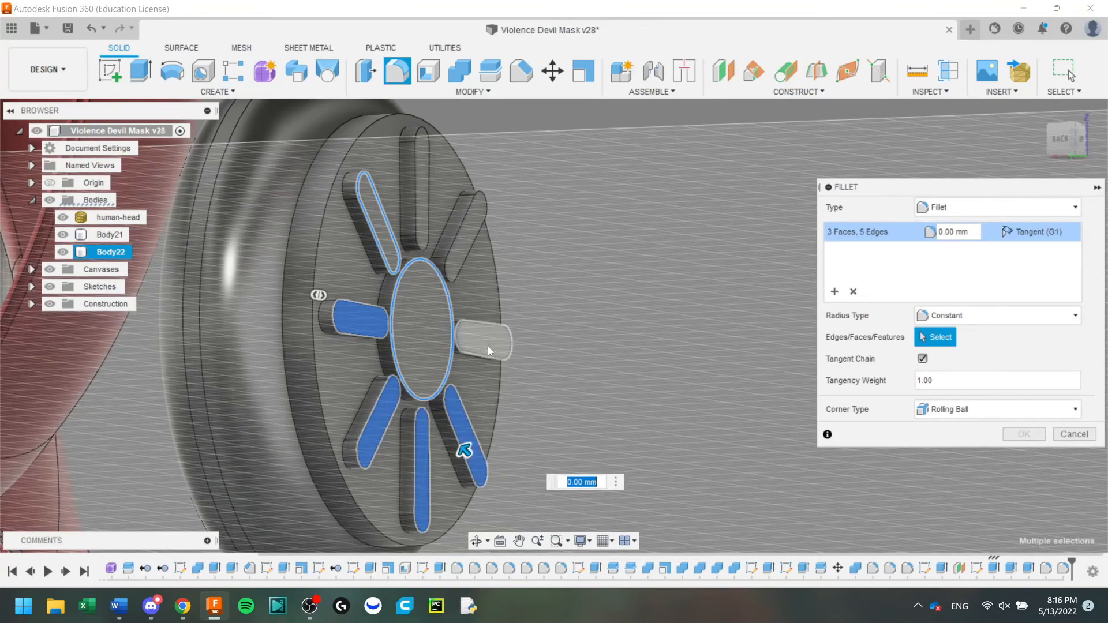
left_click(486, 345)
left_click(424, 193)
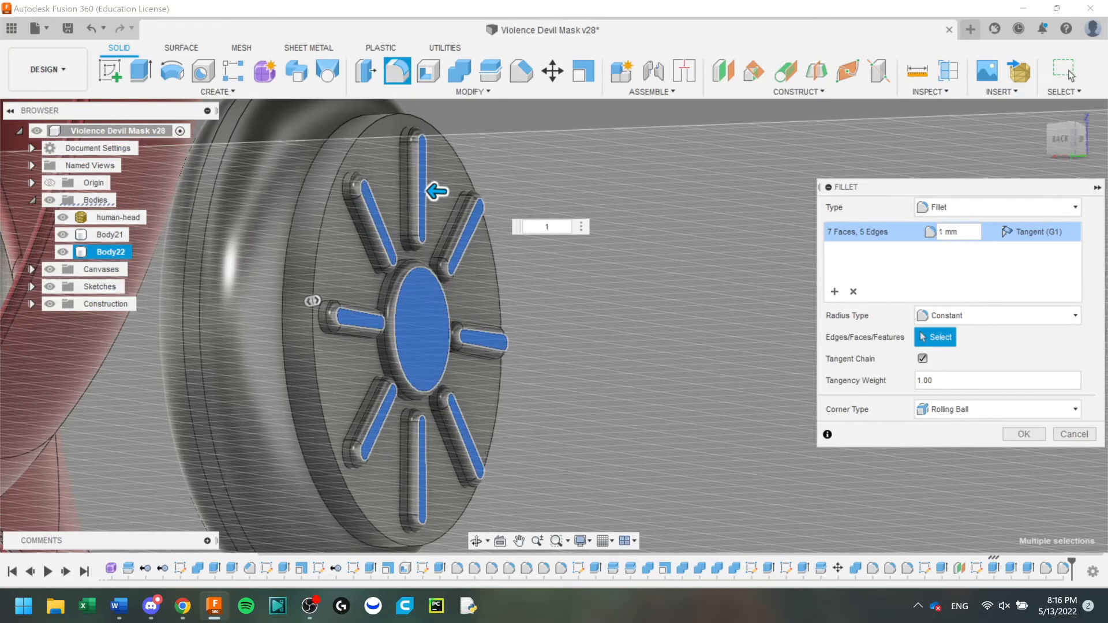
key("Return")
Fillet the outer edge of the raised disc around the ribs with a 1 mm radius.
left_click(397, 71)
left_click(380, 124)
type("1")
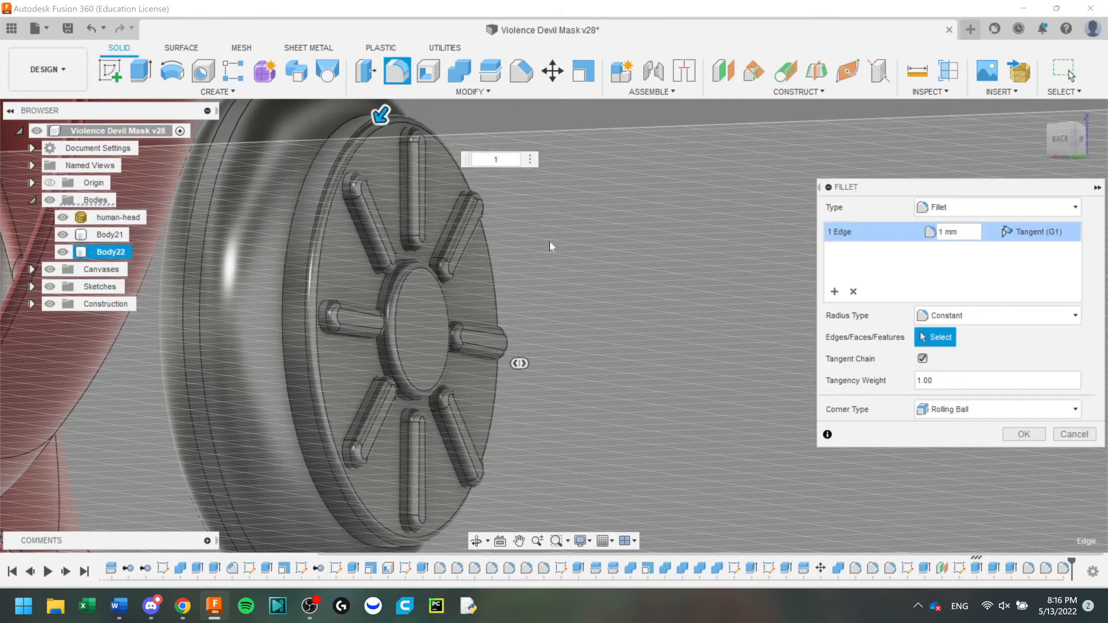
key("Return")
scroll(692, 334, "down", 3)
middle_click_drag(641, 314, 277, 310)
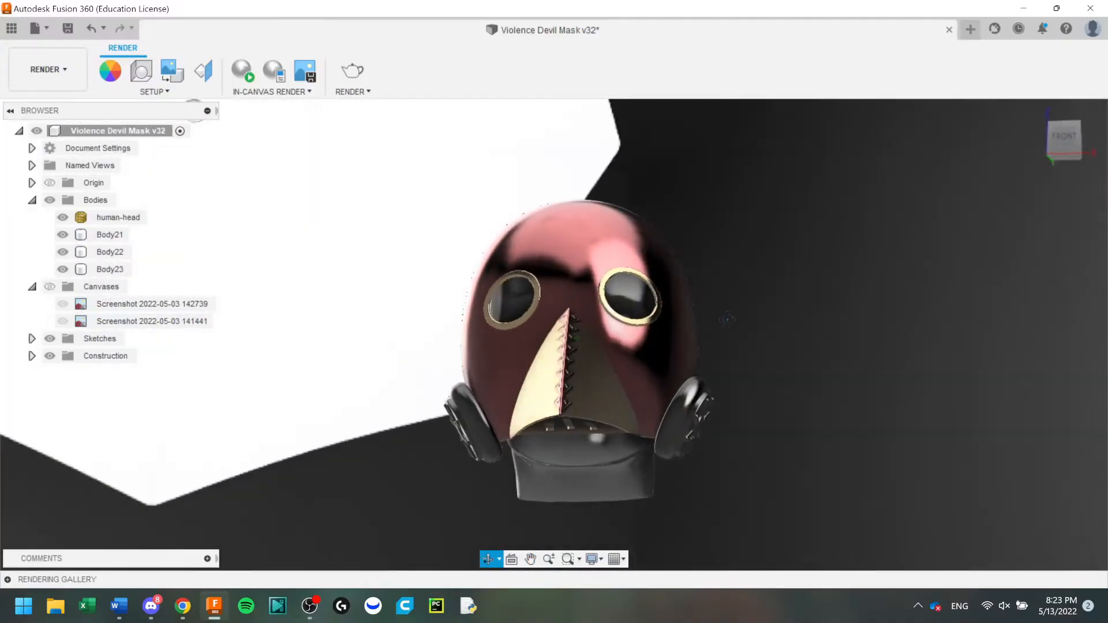
middle_click_drag(727, 319, 720, 254, "shift")
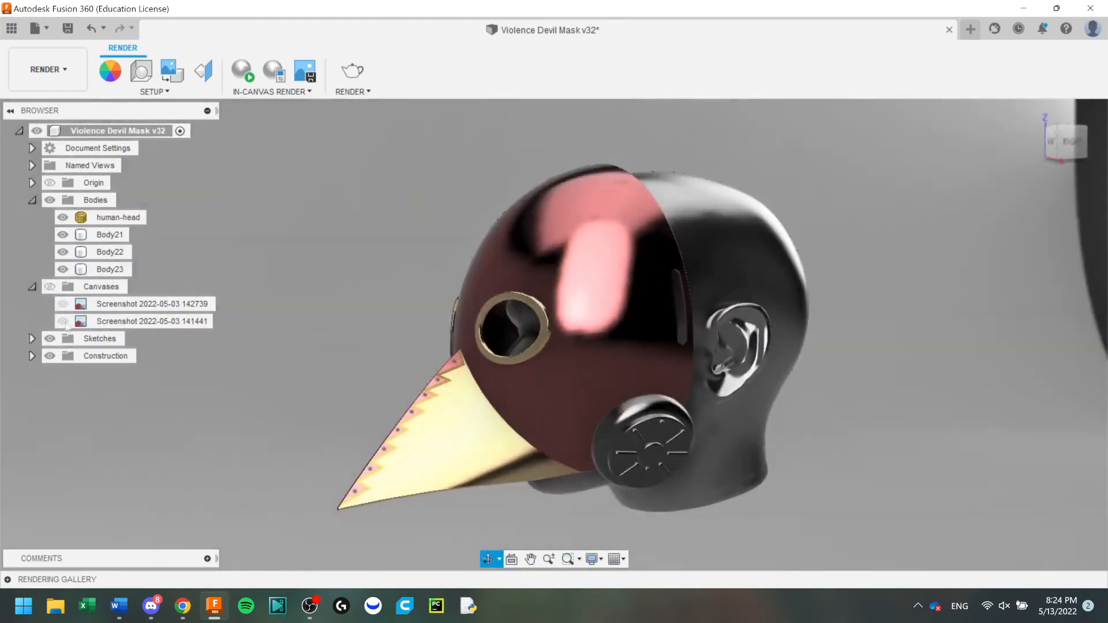
middle_click_drag(721, 234, 878, 247, "shift")
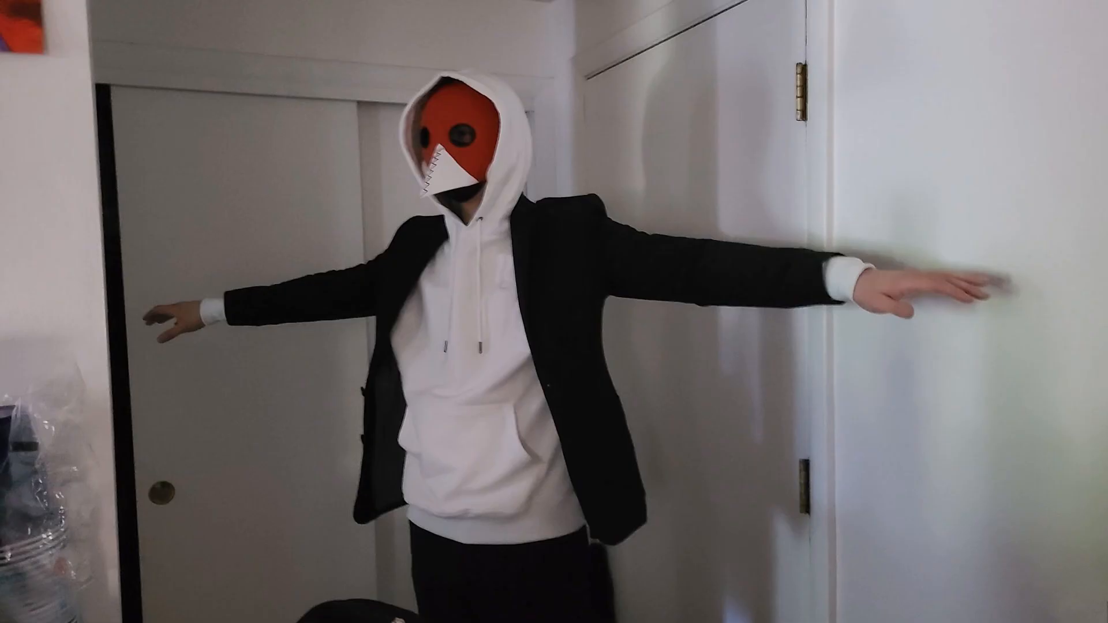